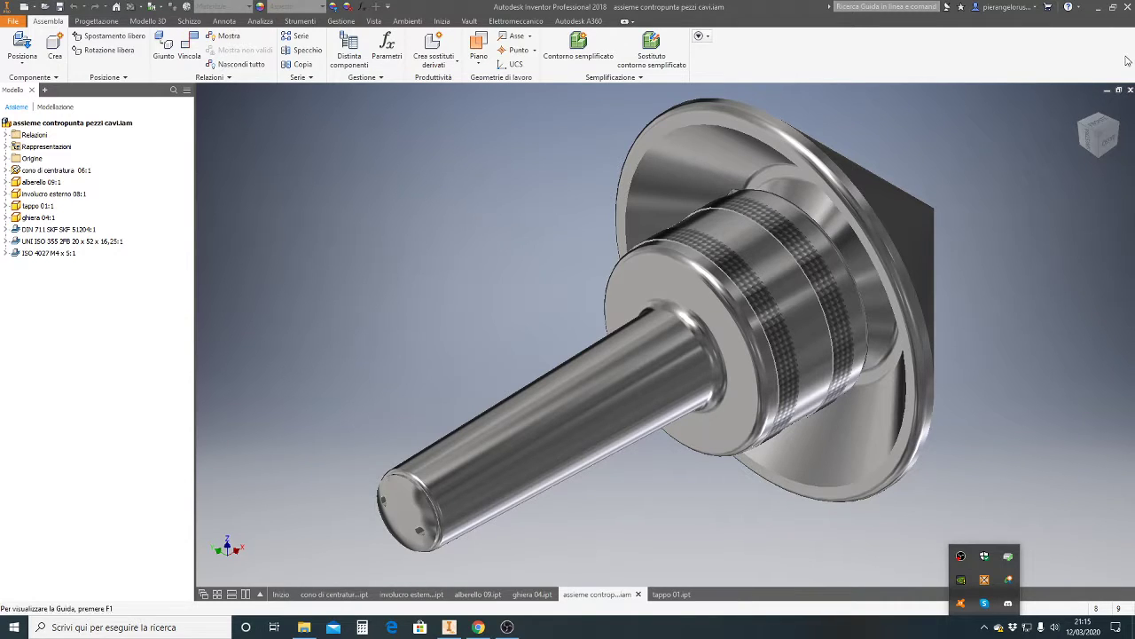
Step: Orbit the assembly to view it from the cone side, the back and a rear three-quarter angle
click(1119, 126)
click(1120, 126)
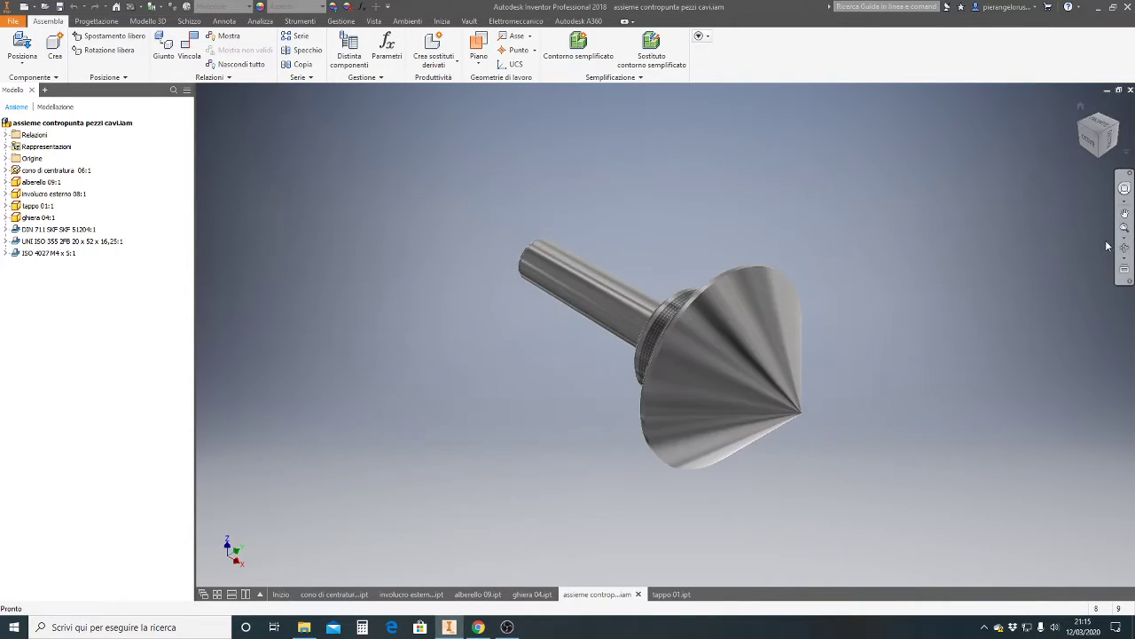
click(1084, 130)
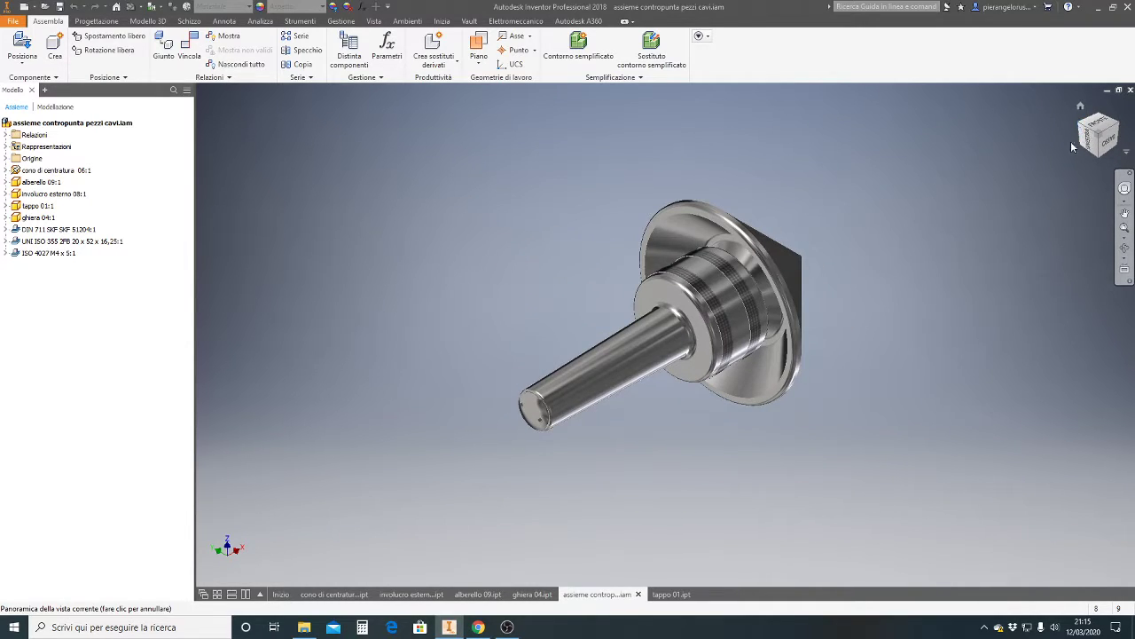
key(Escape)
key(F2)
click(1122, 128)
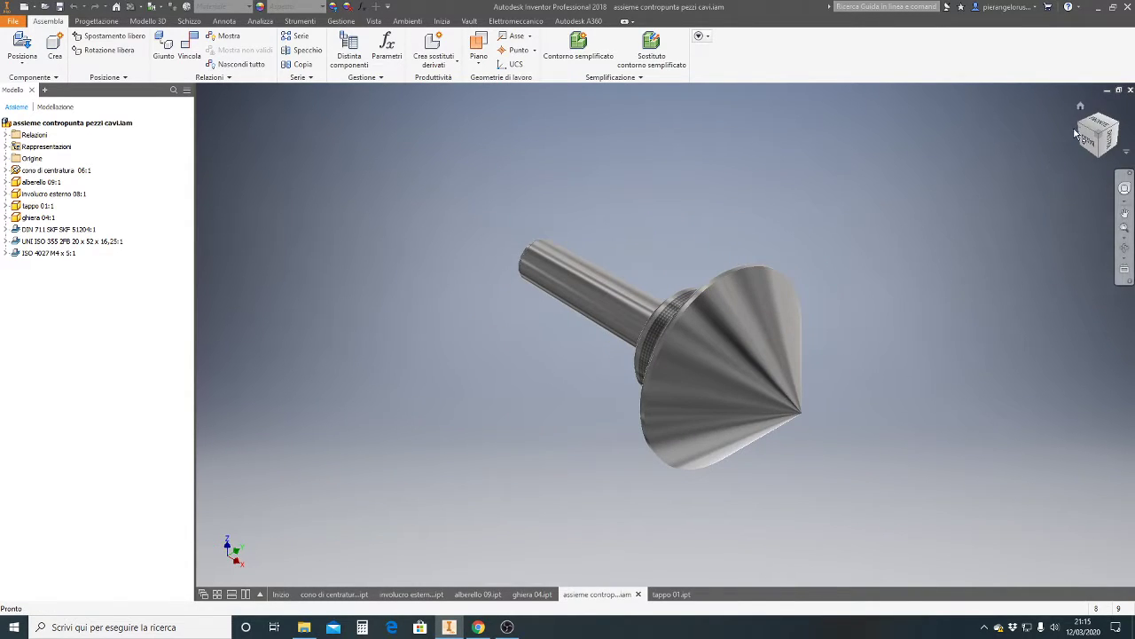
drag(1075, 133, 1044, 191)
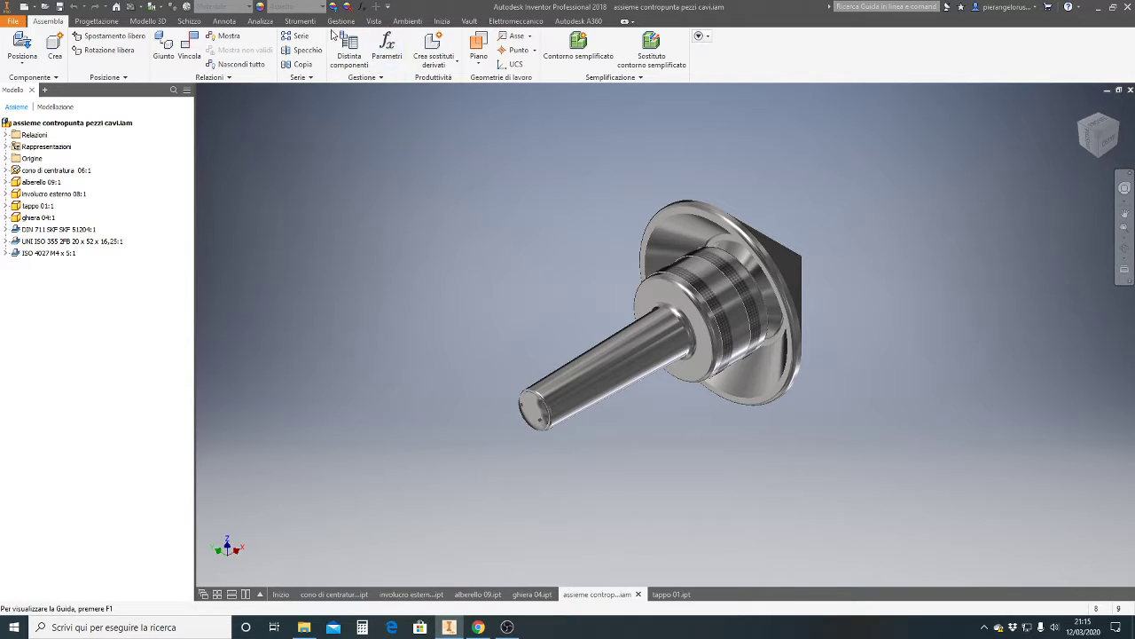
Step: Apply a Vista in semisezione half-section cut along the XZ origin plane
click(372, 21)
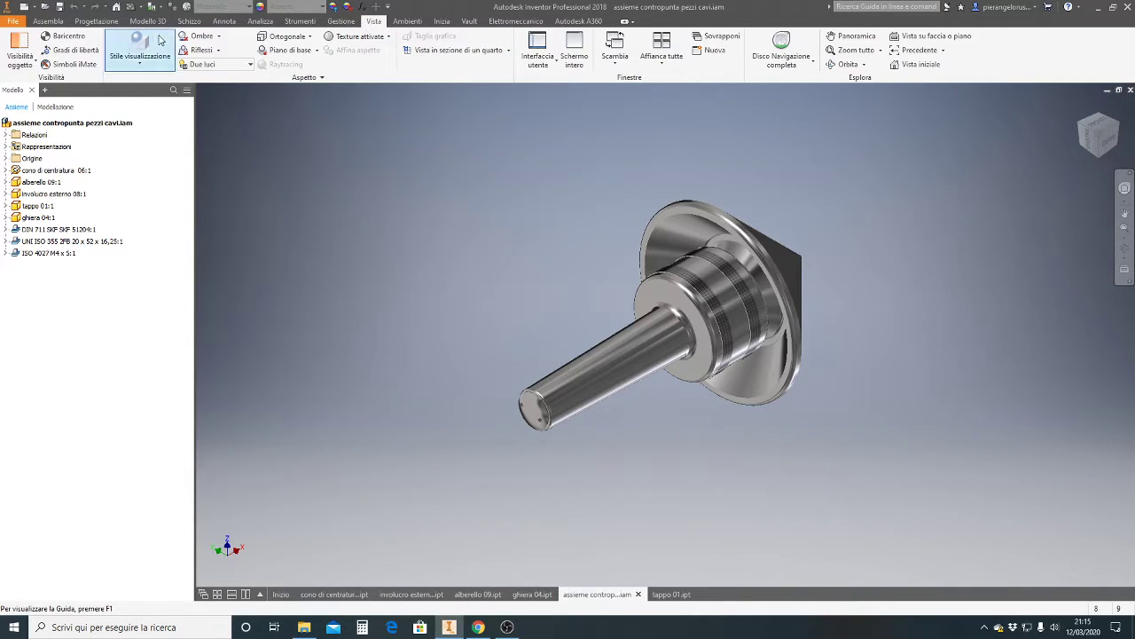
click(508, 50)
click(443, 92)
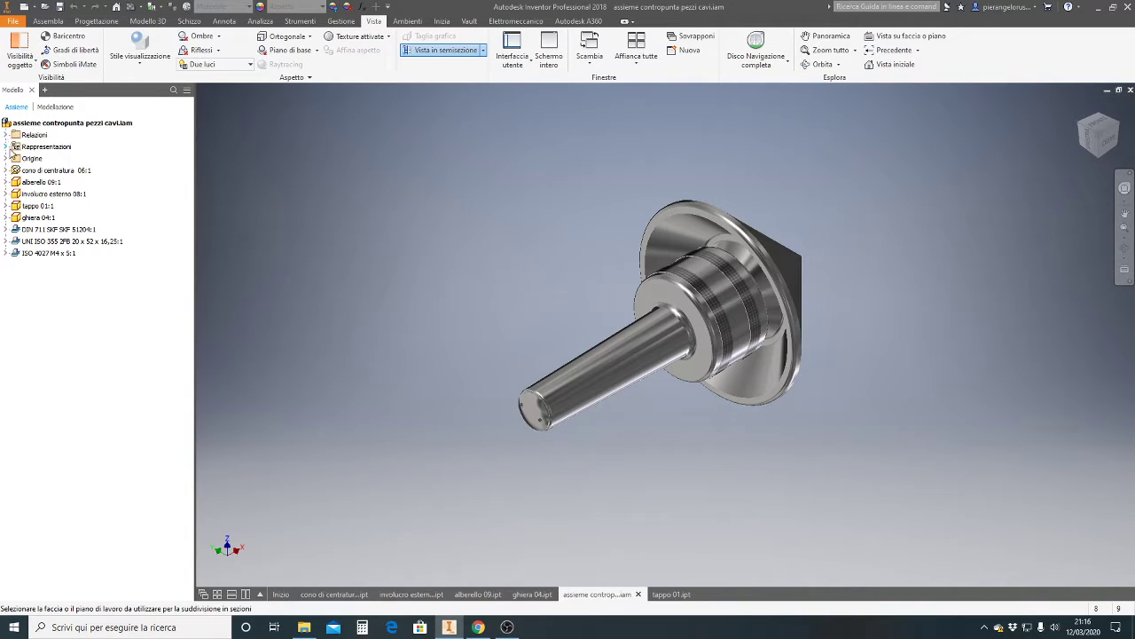
click(5, 135)
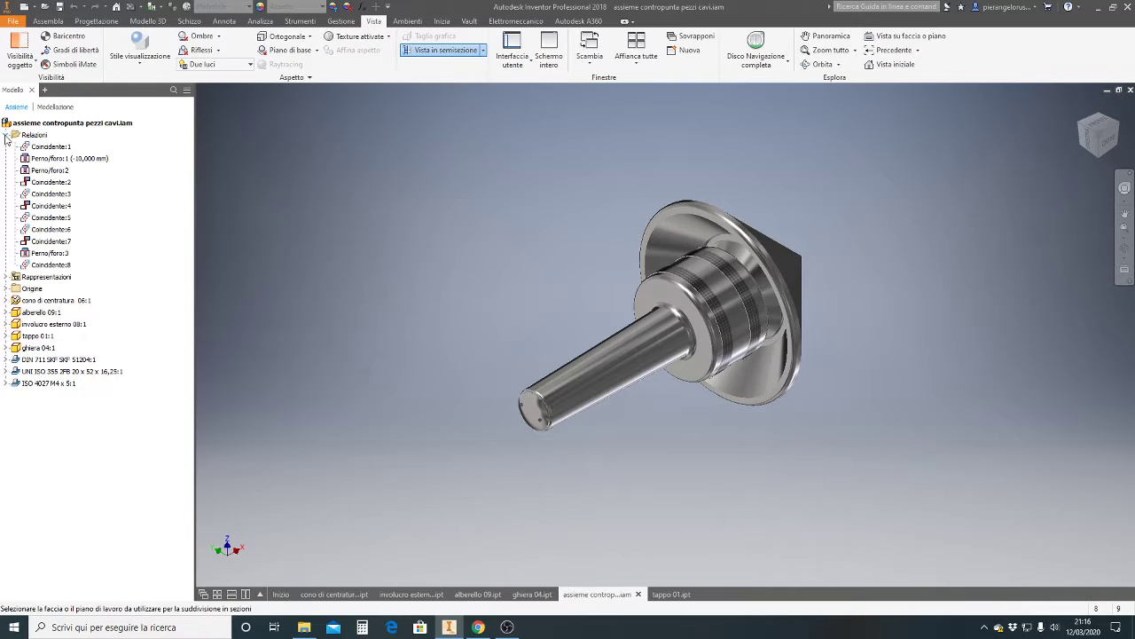
click(7, 288)
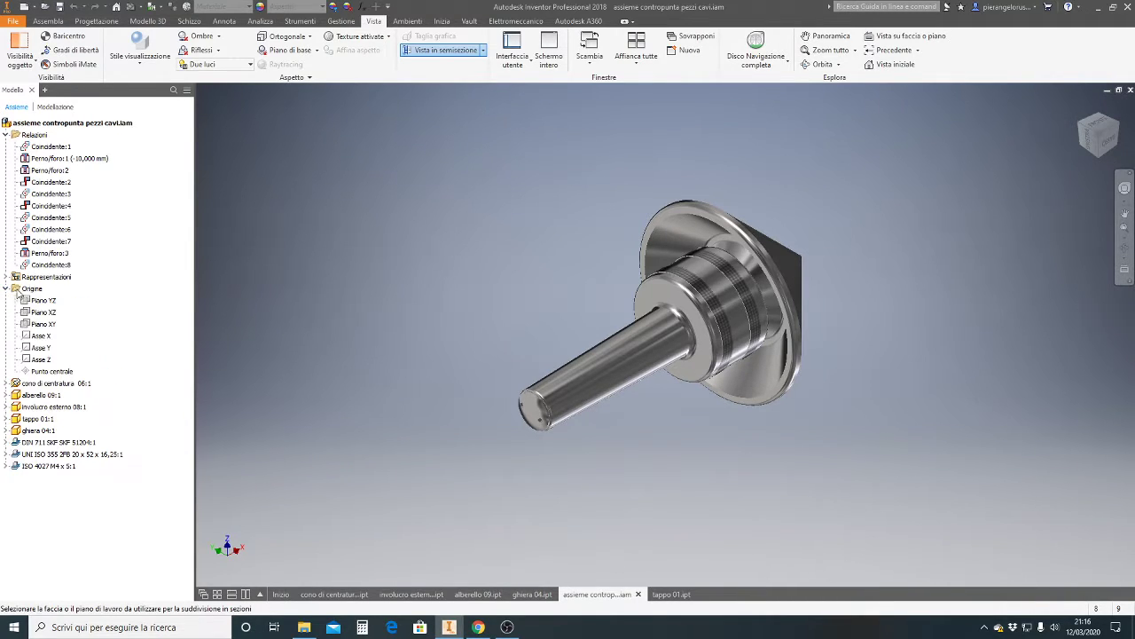
click(35, 312)
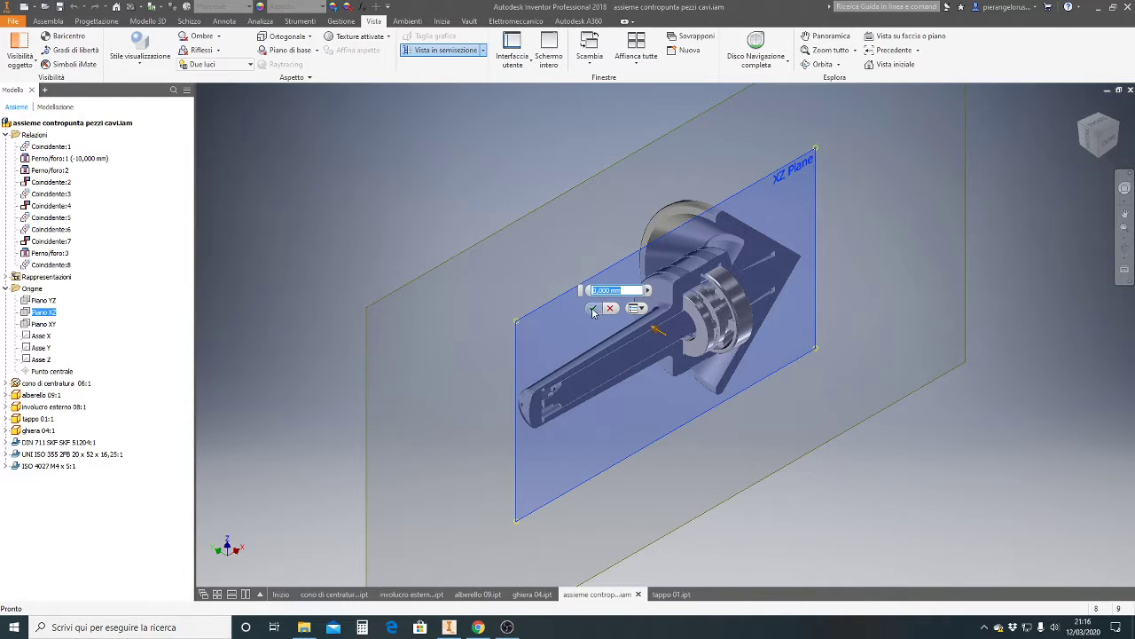
click(592, 308)
Step: Inspect the sectioned assembly from the front, home view and a new angle
scroll(902, 327, down, 2)
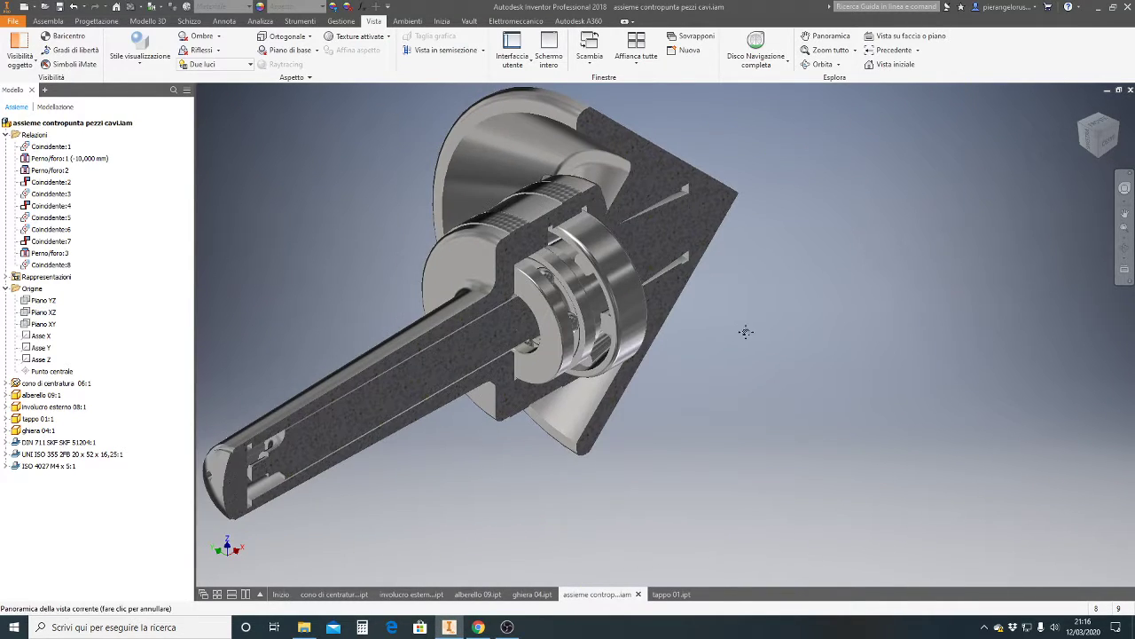
scroll(745, 329, down, 2)
click(1107, 149)
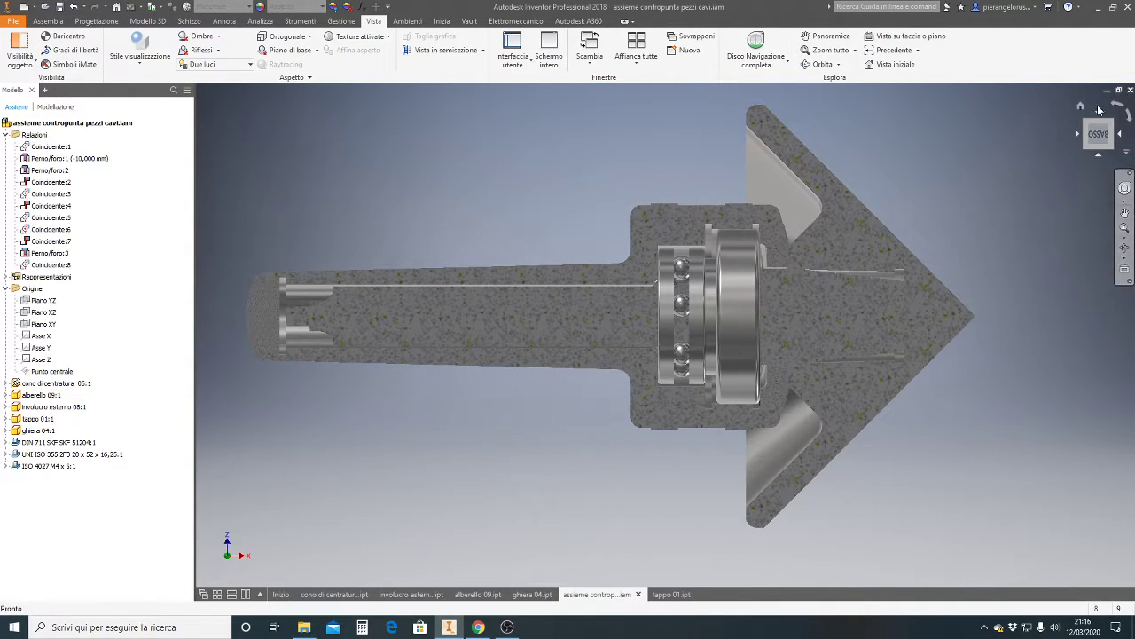
click(1080, 108)
click(1081, 108)
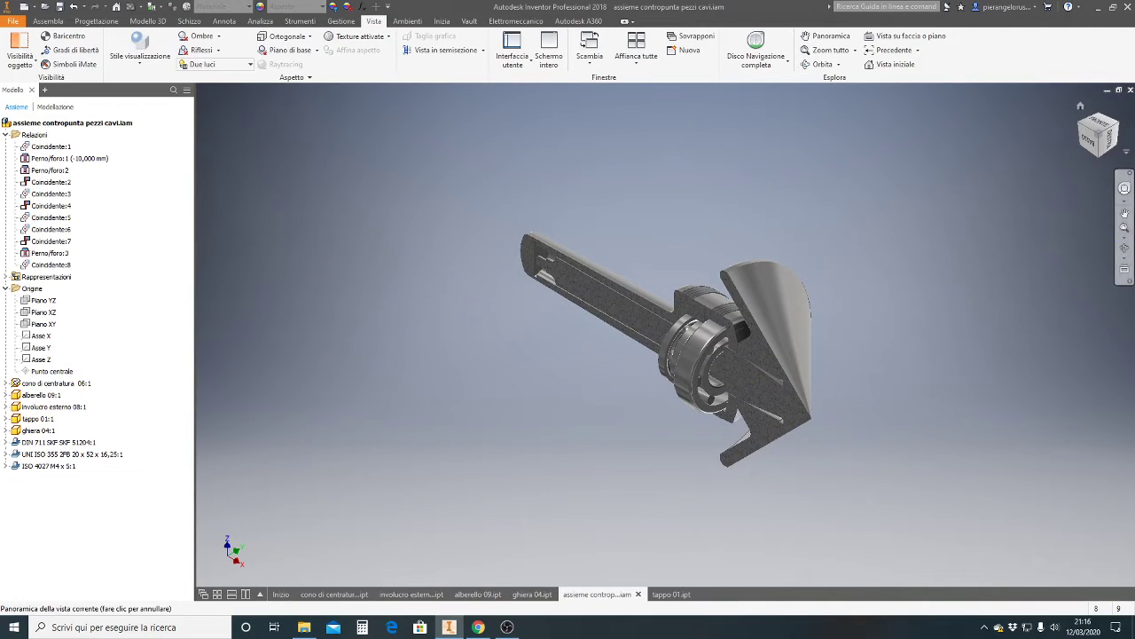
click(1082, 131)
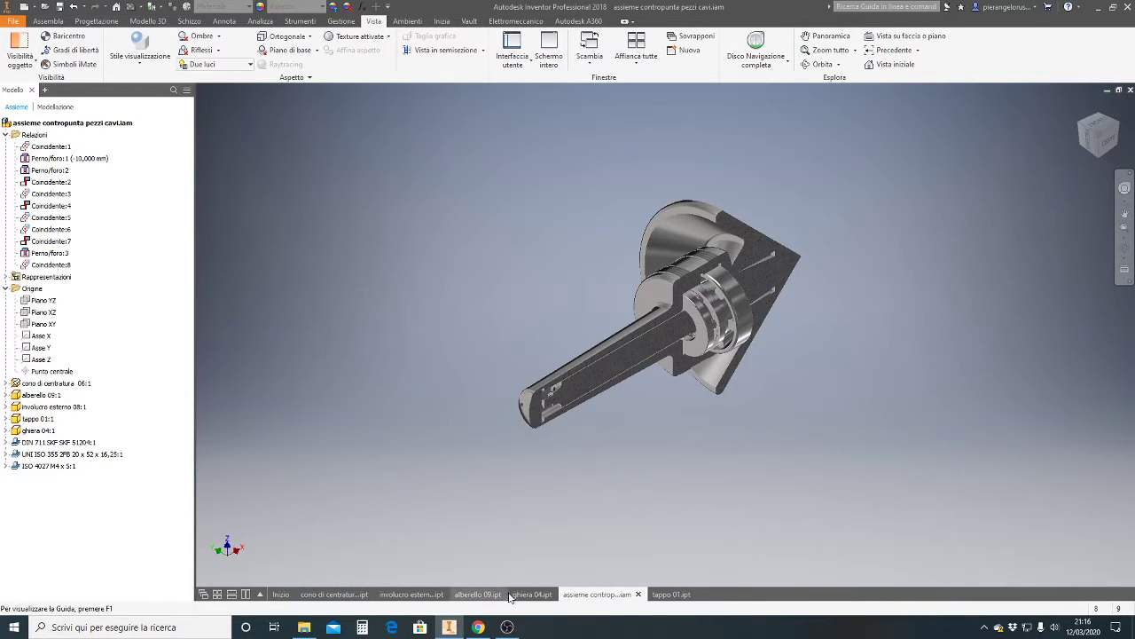
mouse_move(671, 594)
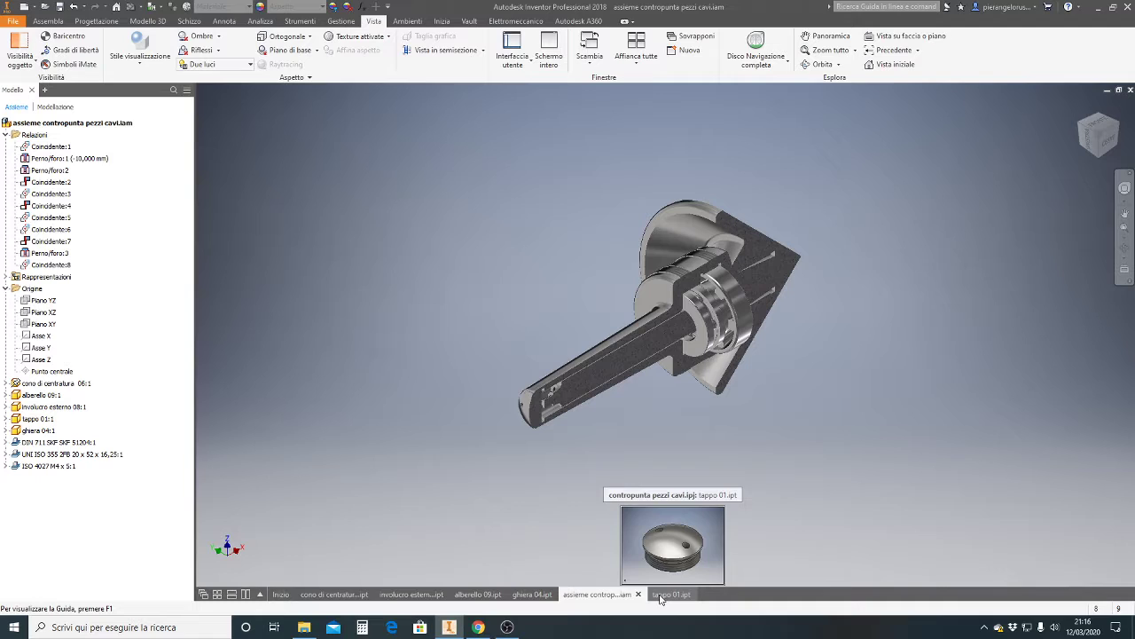
Step: Look through the ghiera 04, alberello 09 and involucro esterno 08 part tabs
click(660, 598)
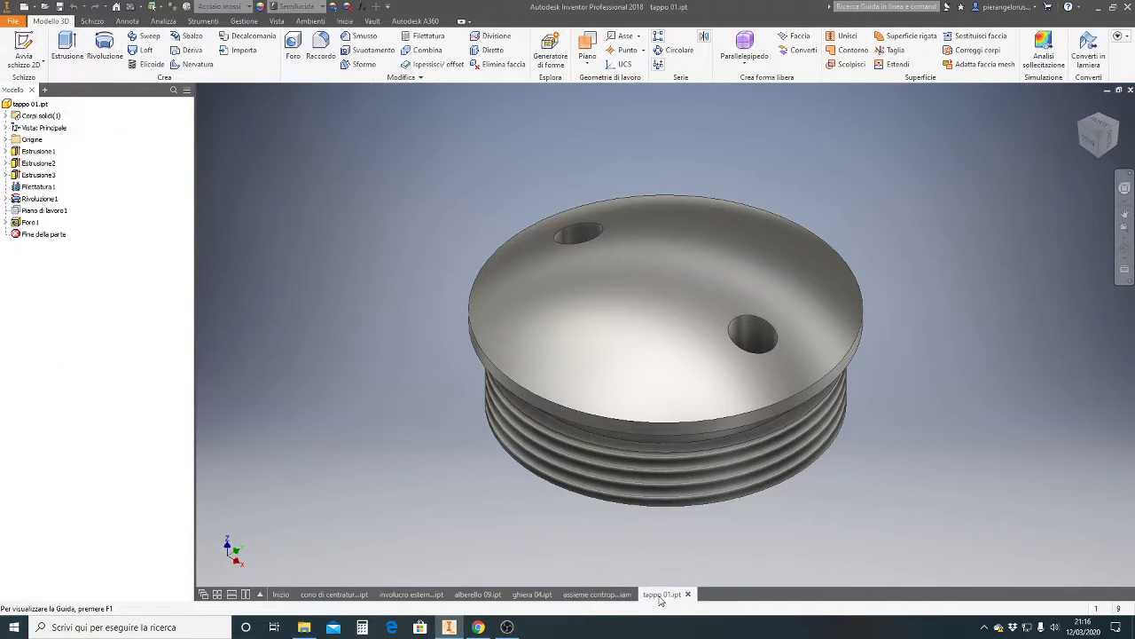
click(533, 597)
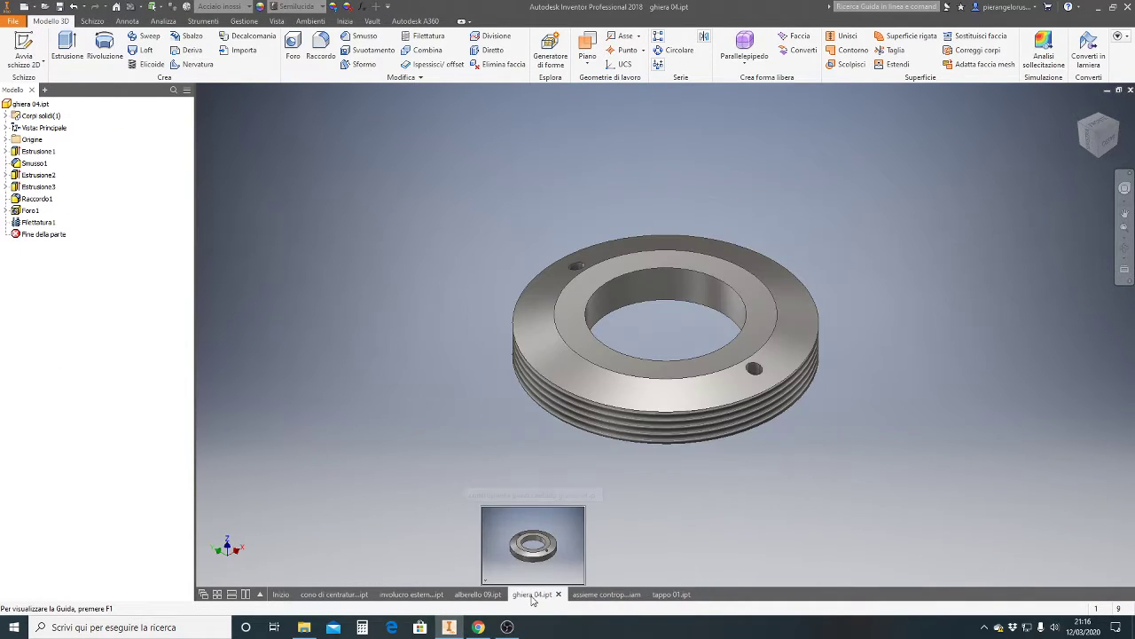
click(473, 596)
scroll(736, 486, down, 2)
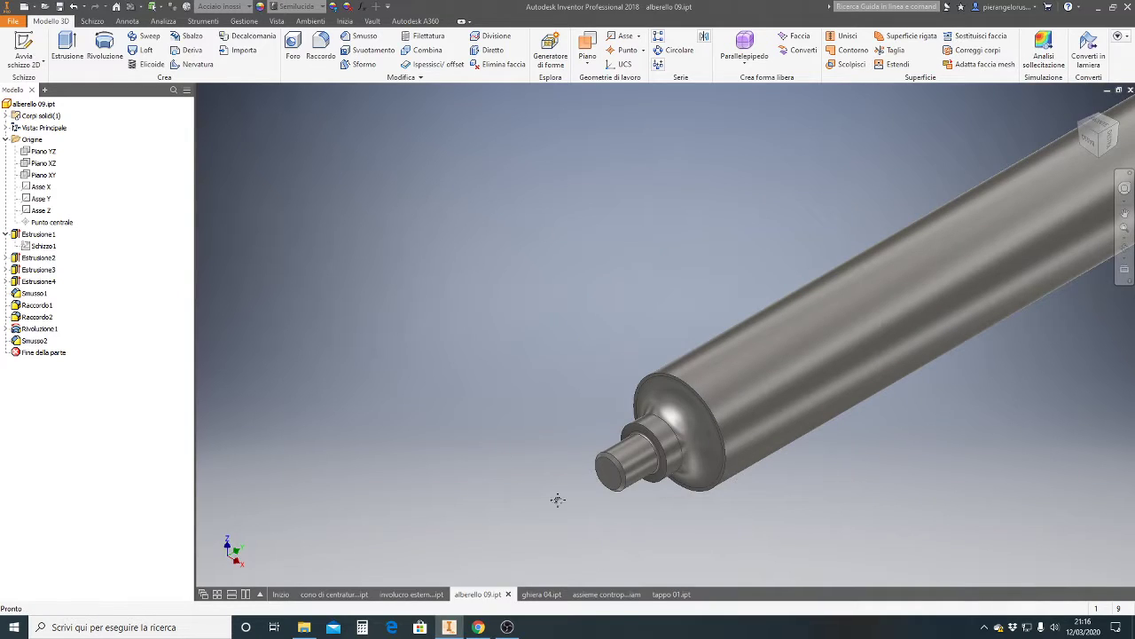
middle_drag(558, 497, 471, 528)
scroll(697, 455, down, 4)
scroll(697, 455, up, 2)
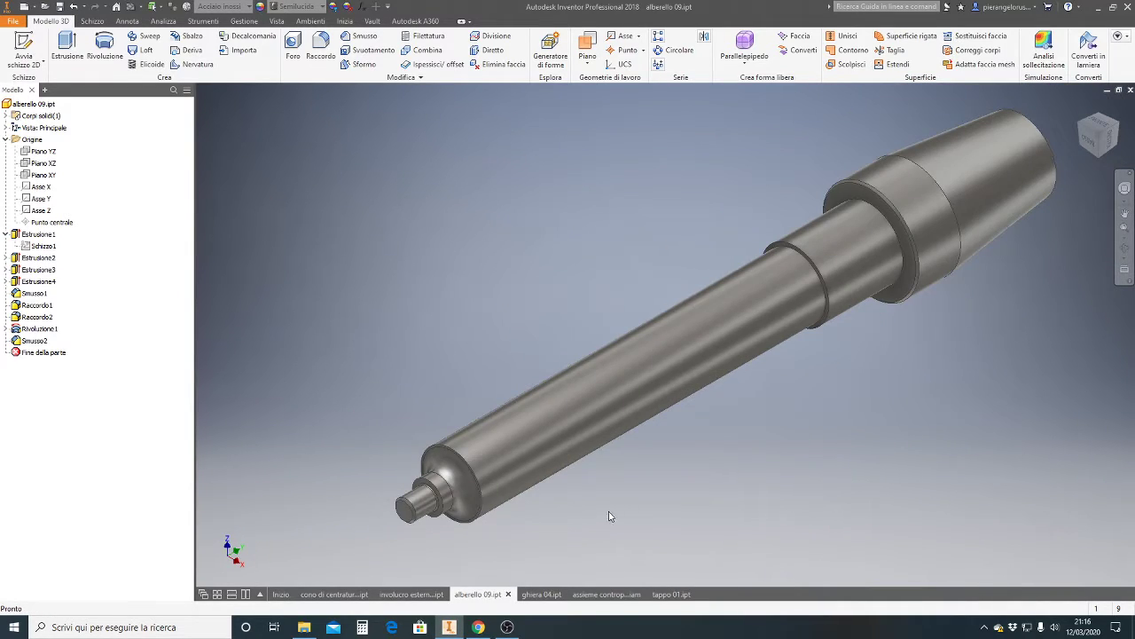
mouse_move(410, 594)
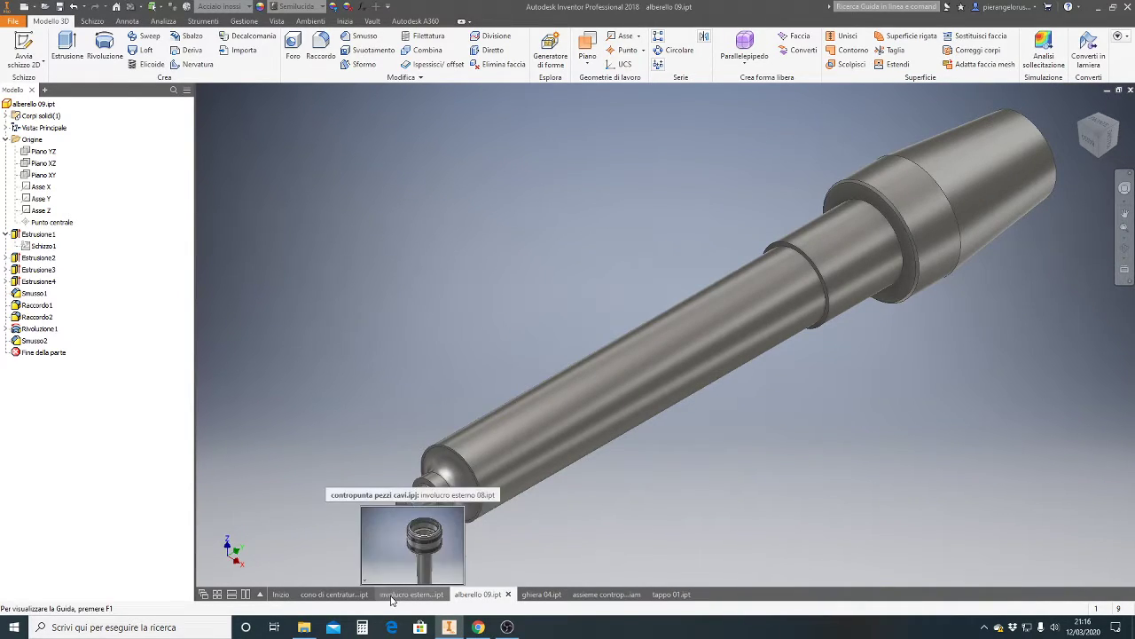
click(391, 596)
scroll(802, 409, up, 2)
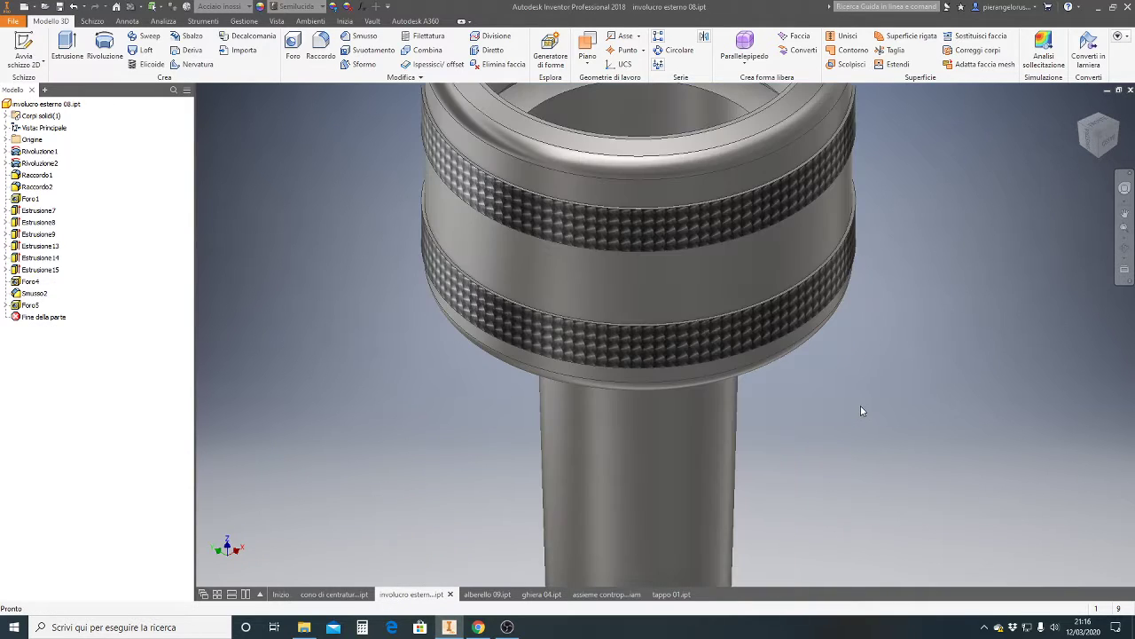
scroll(860, 405, down, 2)
scroll(874, 372, down, 2)
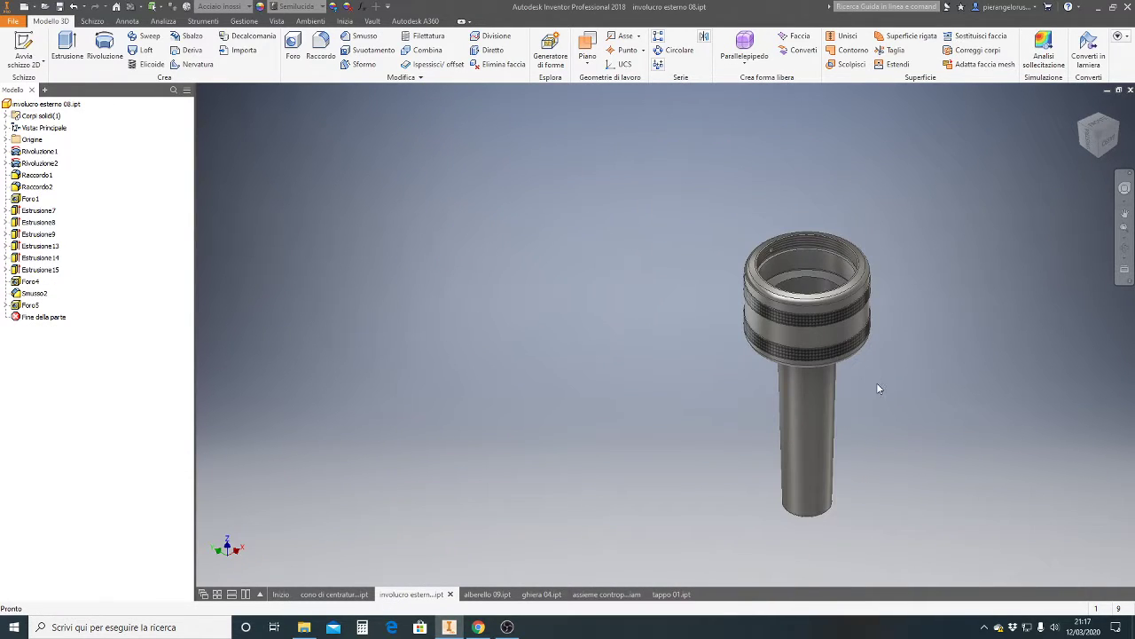
scroll(876, 388, up, 3)
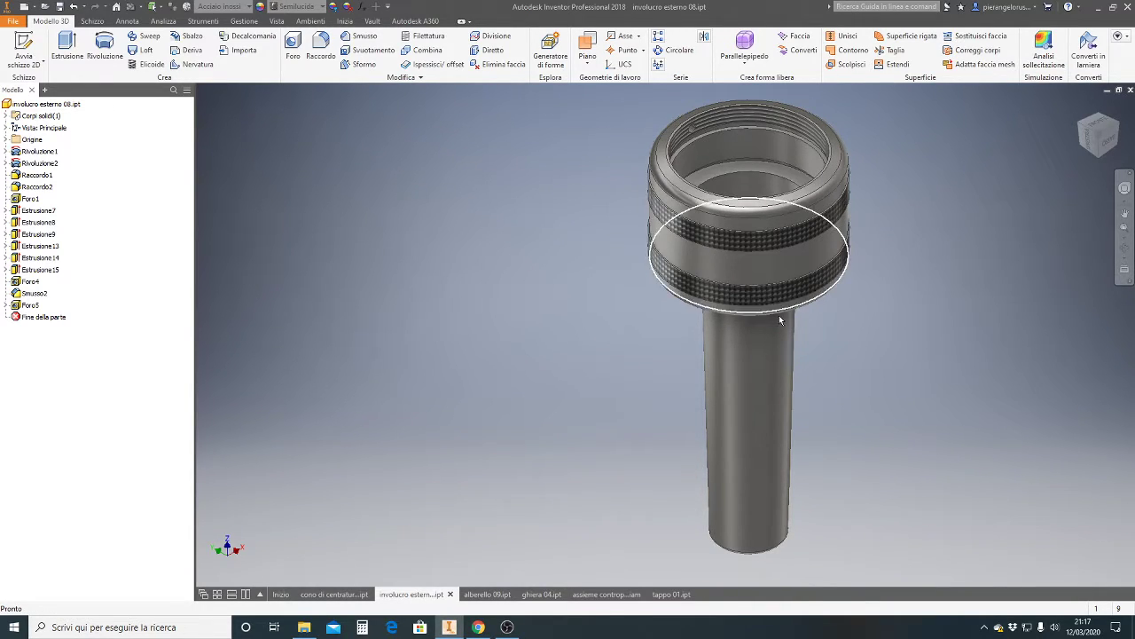
Step: Check the cono di centratura 06 part, then show tappo 01's Estrusione1 sketch
click(334, 593)
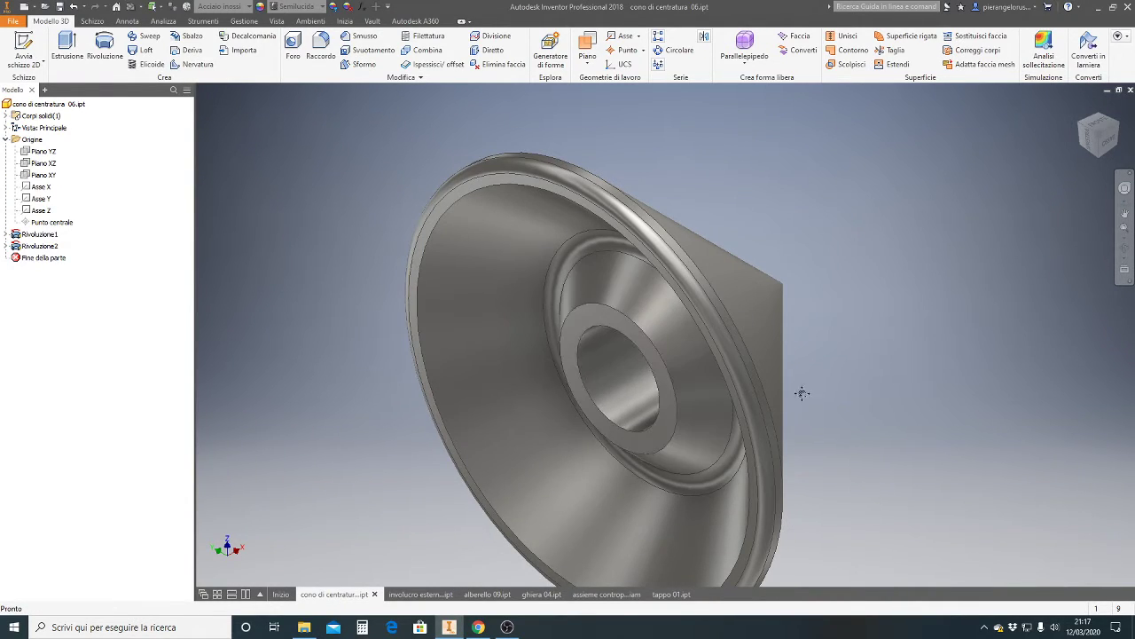
middle_drag(801, 392, 832, 337)
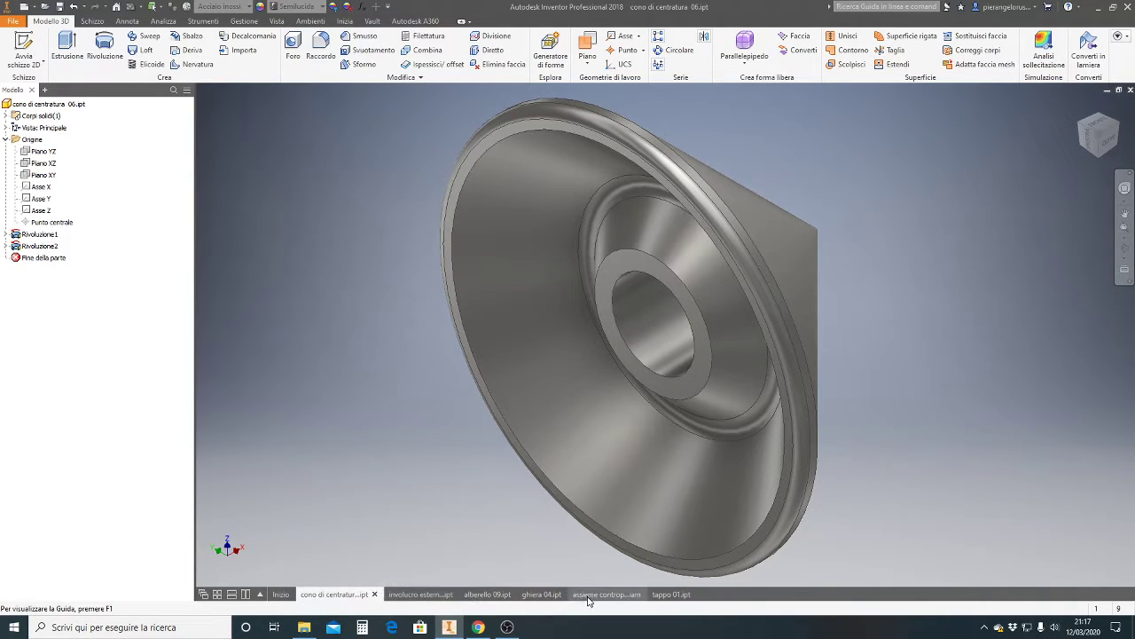
click(670, 597)
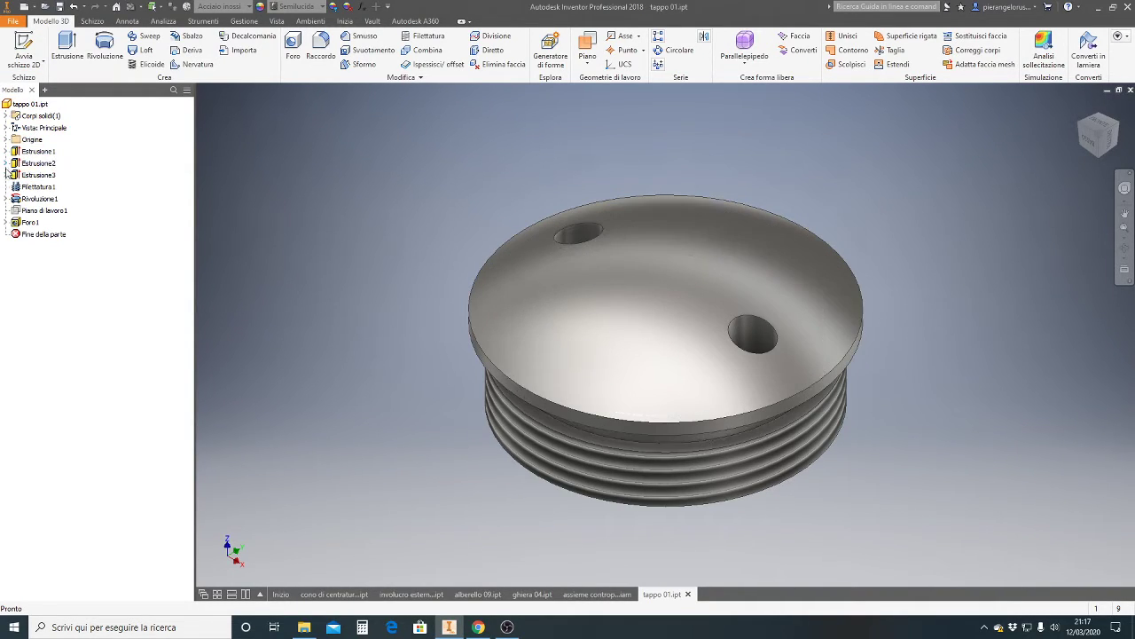
click(7, 152)
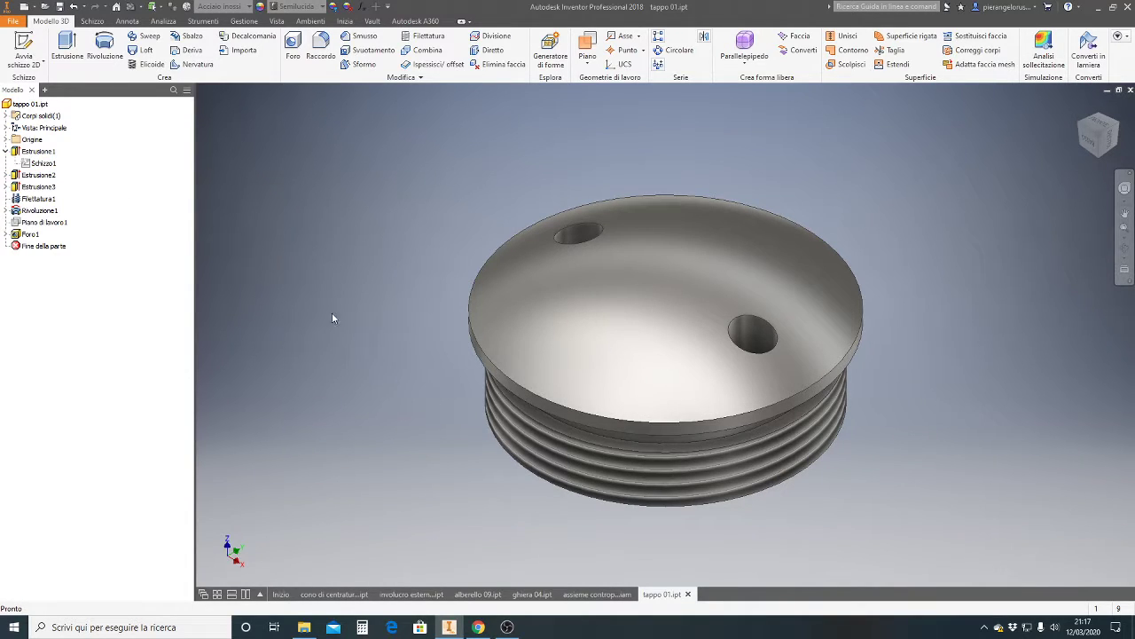
mouse_move(478, 627)
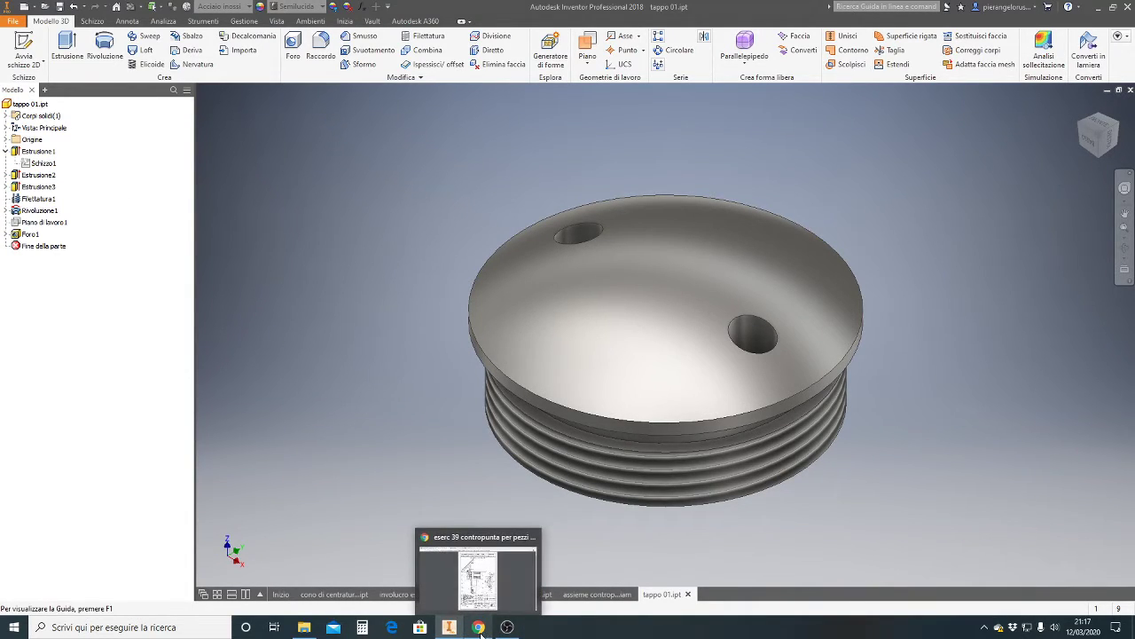
Step: Compare the eserc 39a.pdf and eserc 39b.pdf drawings, ending on eserc 39a.pdf
click(478, 627)
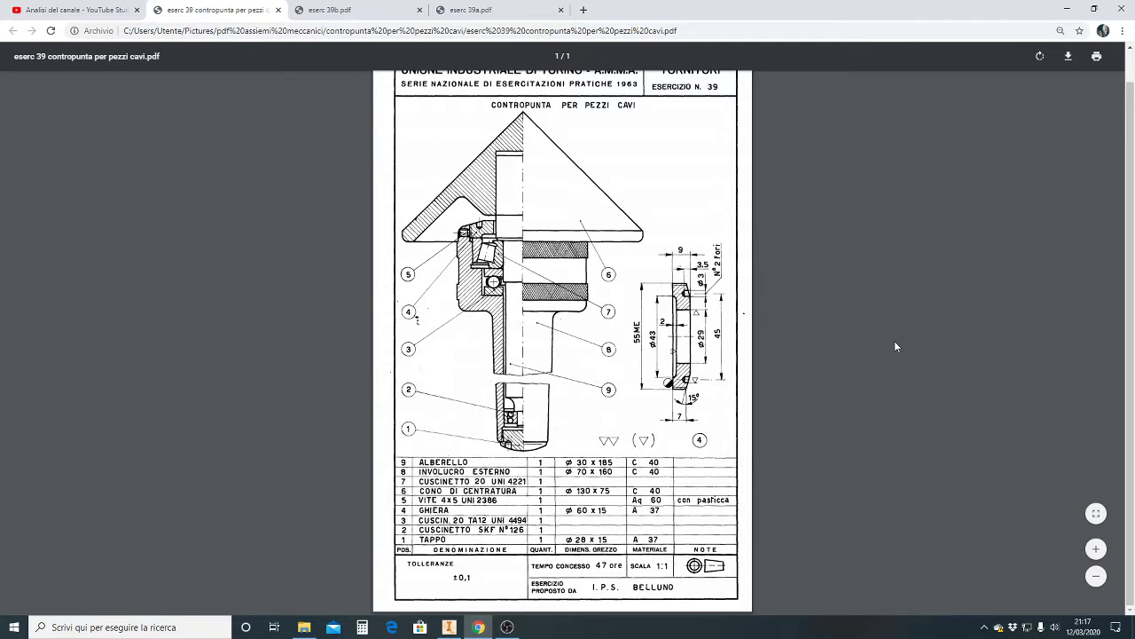
scroll(882, 335, up, 1)
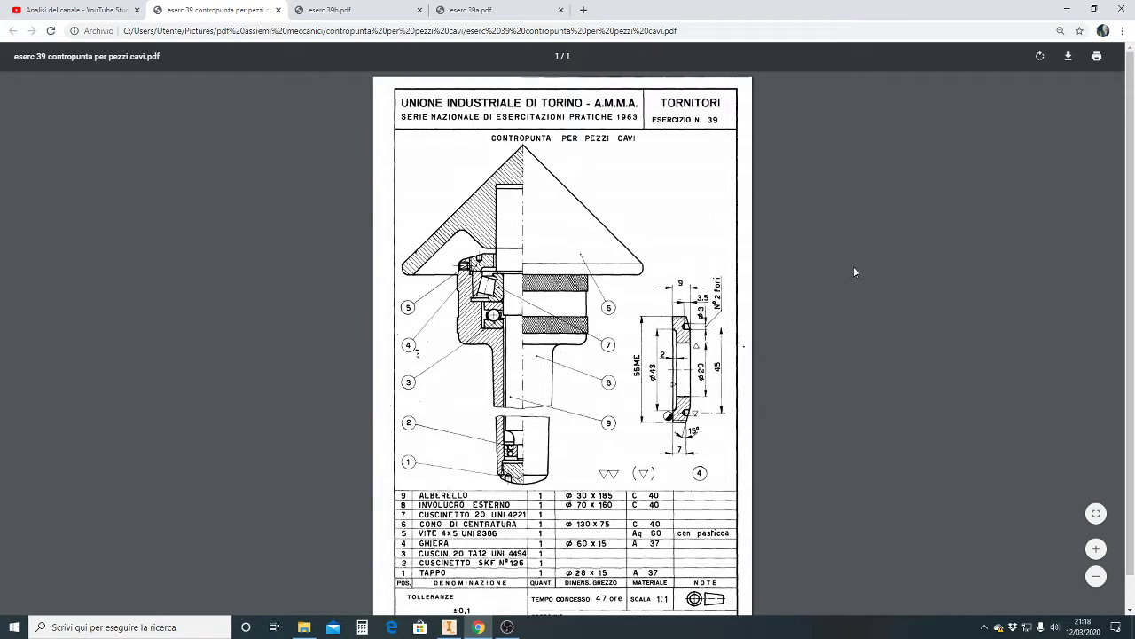
scroll(835, 408, down, 1)
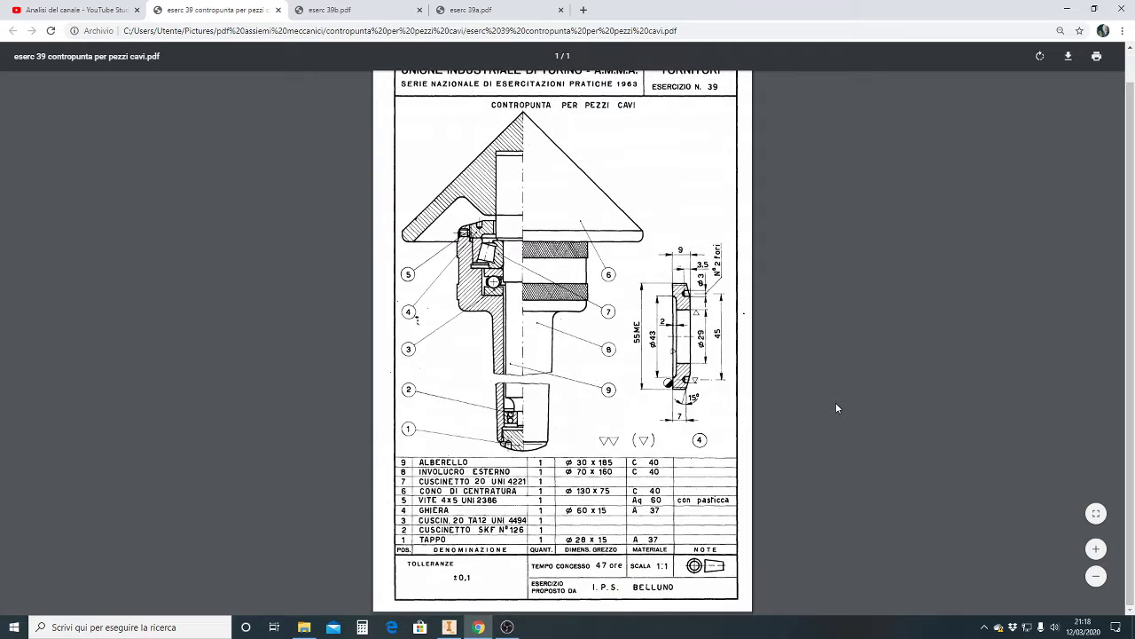
scroll(830, 406, up, 1)
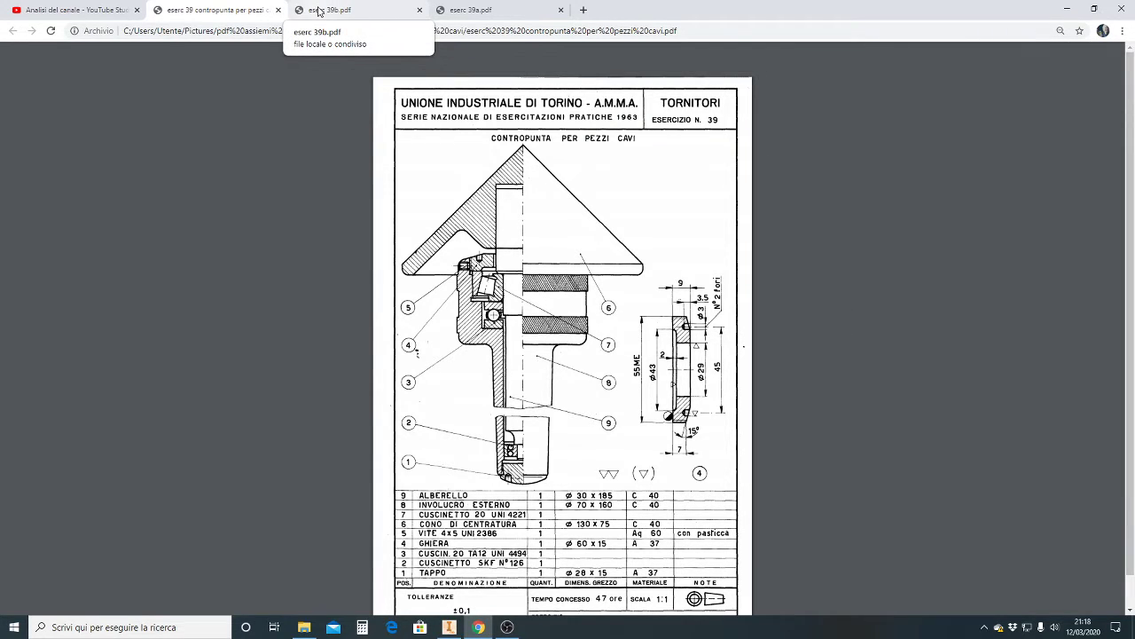
click(318, 11)
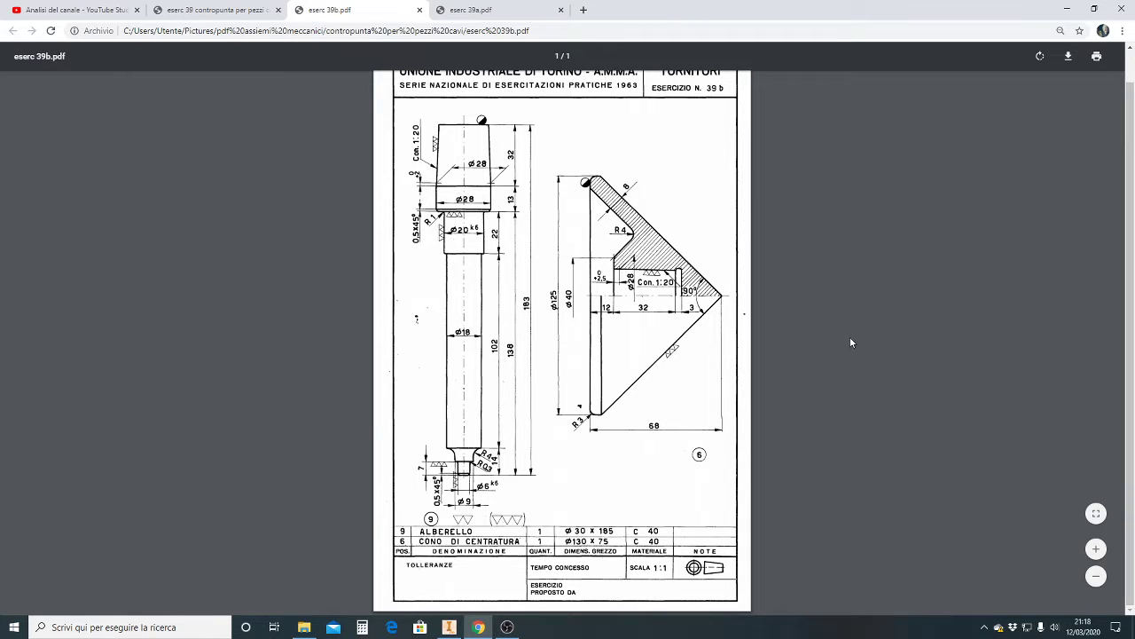
scroll(849, 346, up, 1)
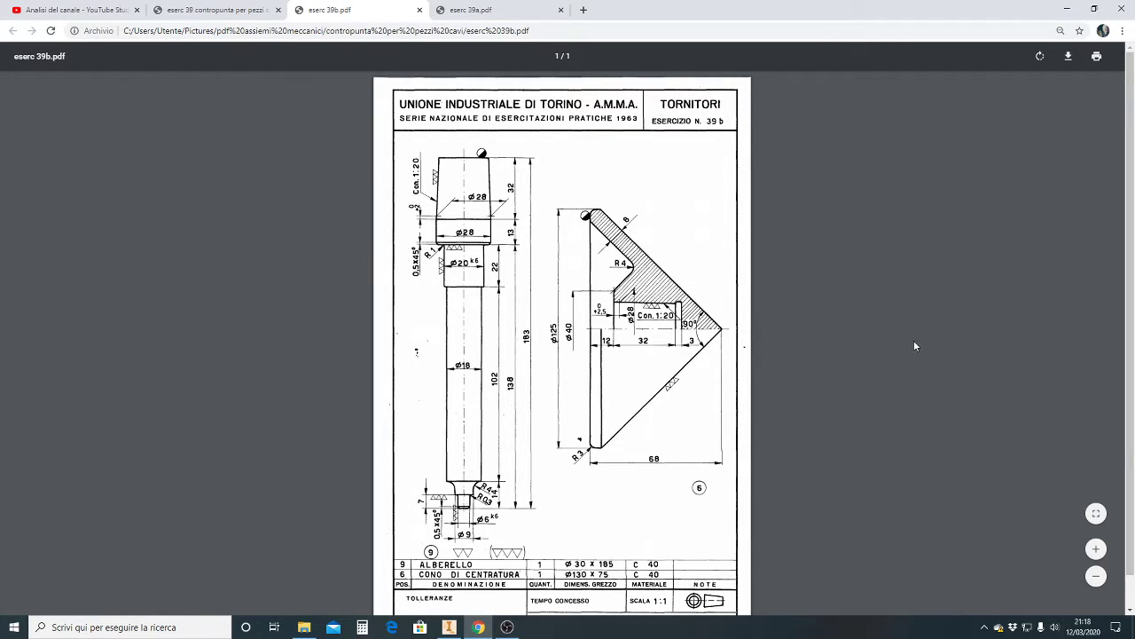
click(478, 14)
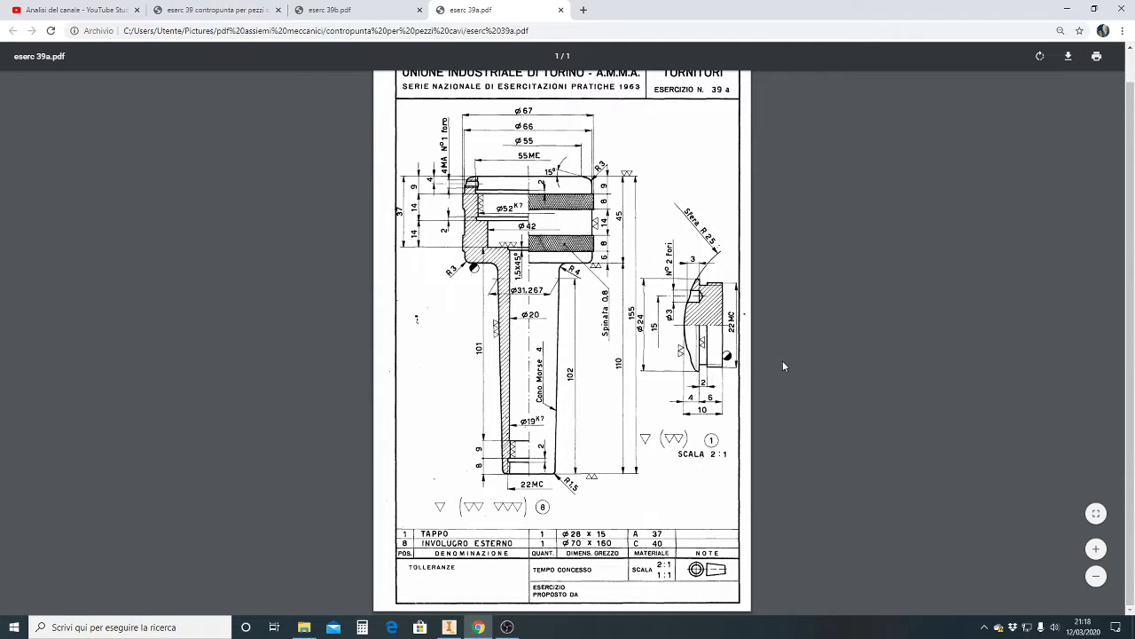
Step: Fit eserc 39a.pdf to width, scroll down and zoom out twice to frame the Scala 2:1 plug detail
click(1097, 513)
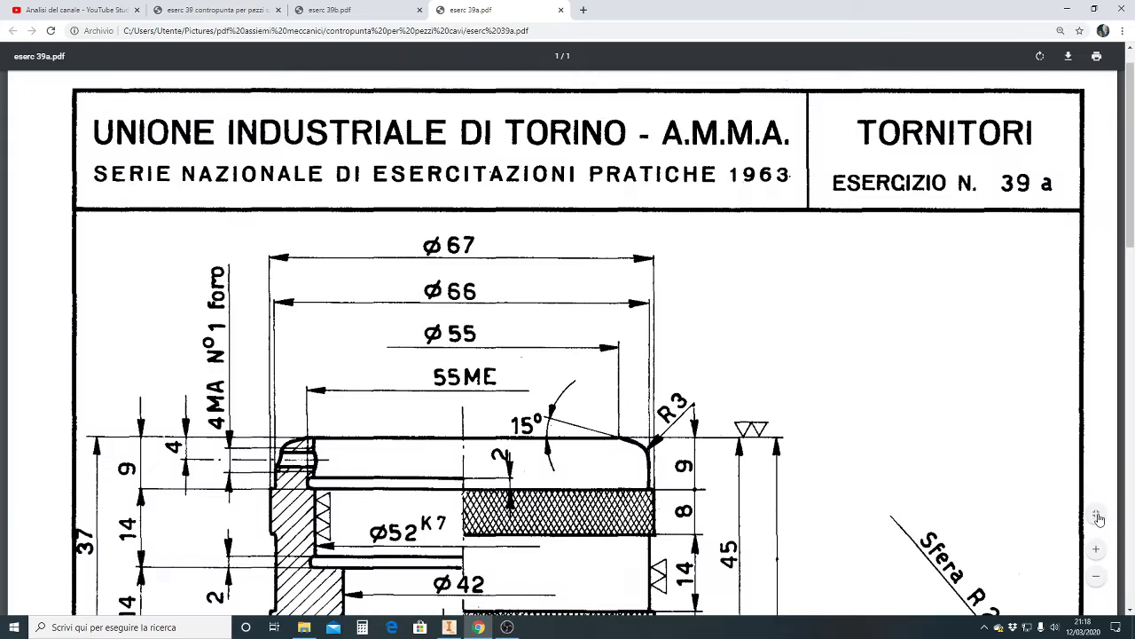
scroll(952, 538, down, 1)
scroll(951, 537, down, 2)
scroll(949, 537, down, 1)
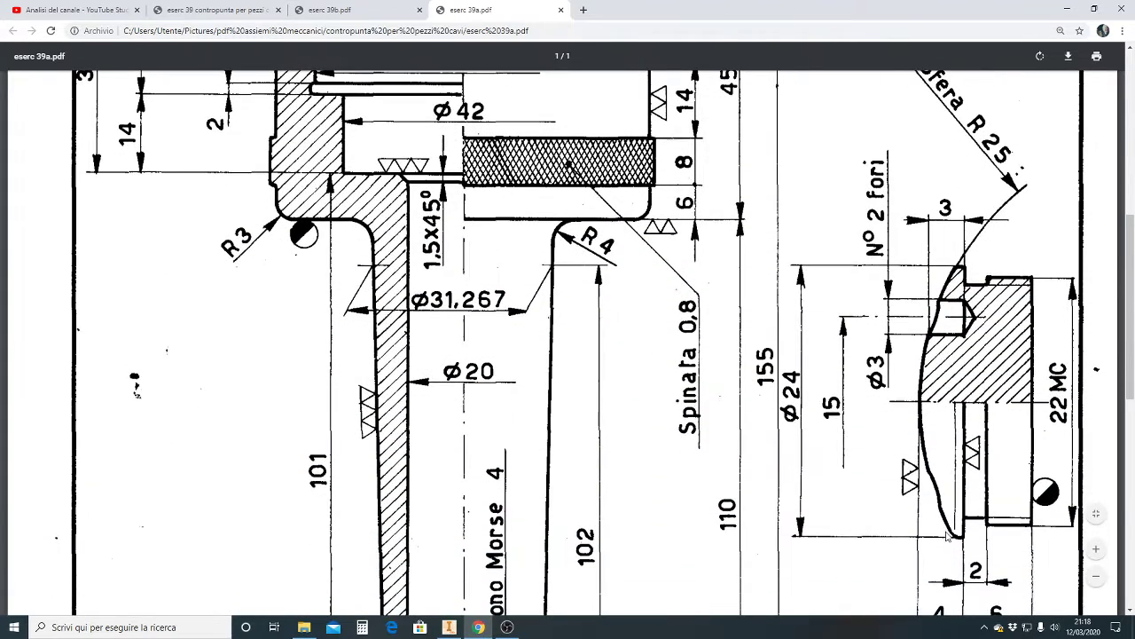
scroll(947, 536, down, 1)
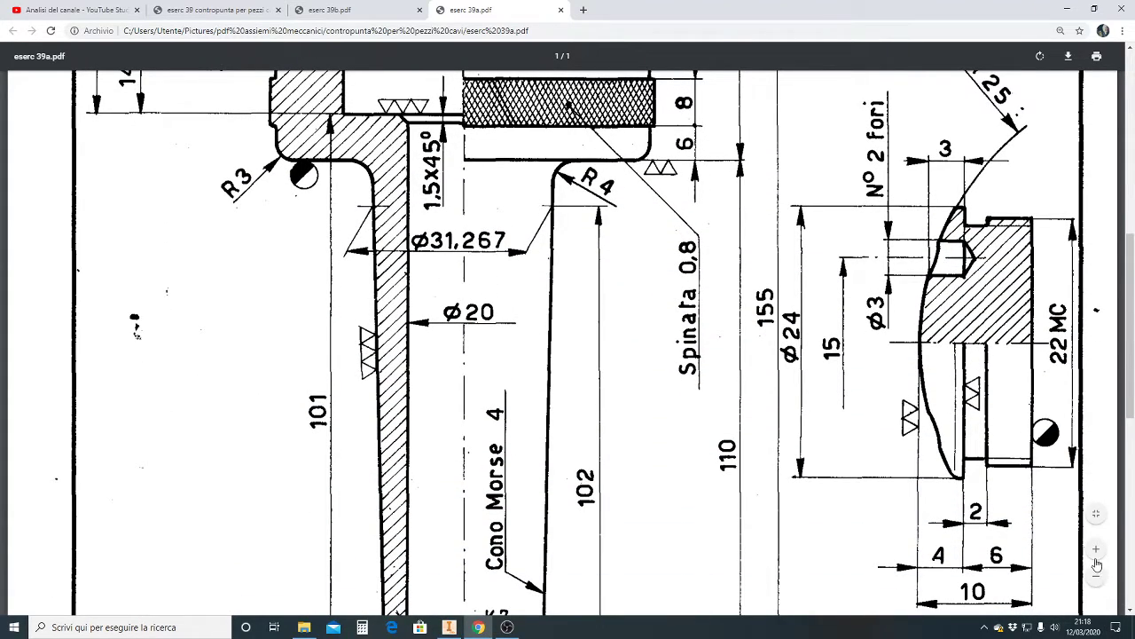
click(1097, 575)
click(1096, 575)
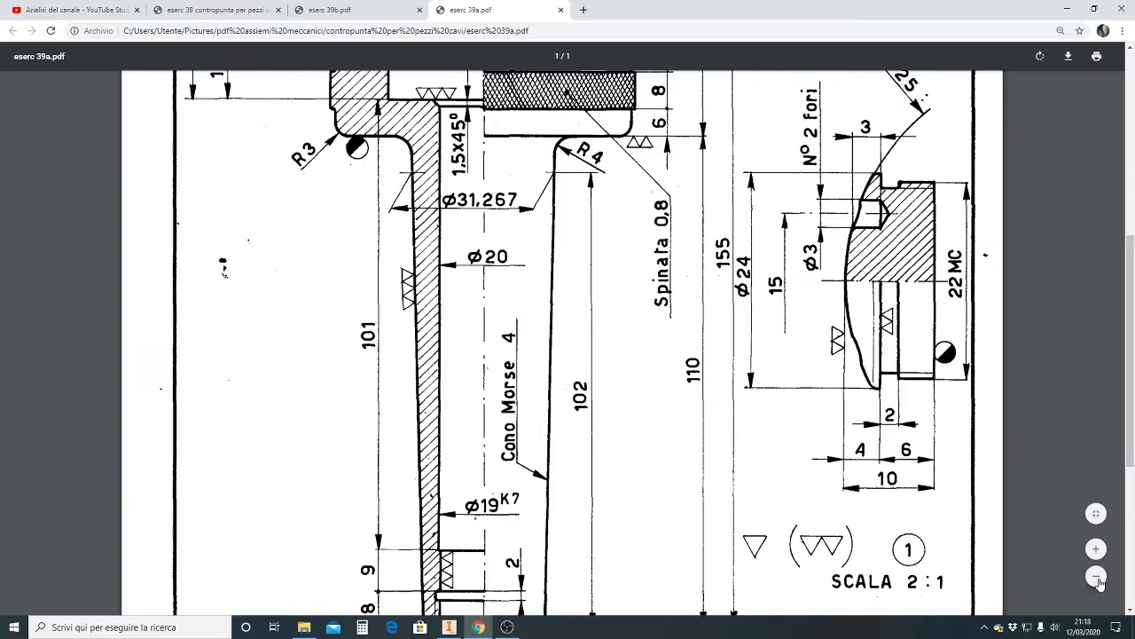
scroll(954, 494, up, 1)
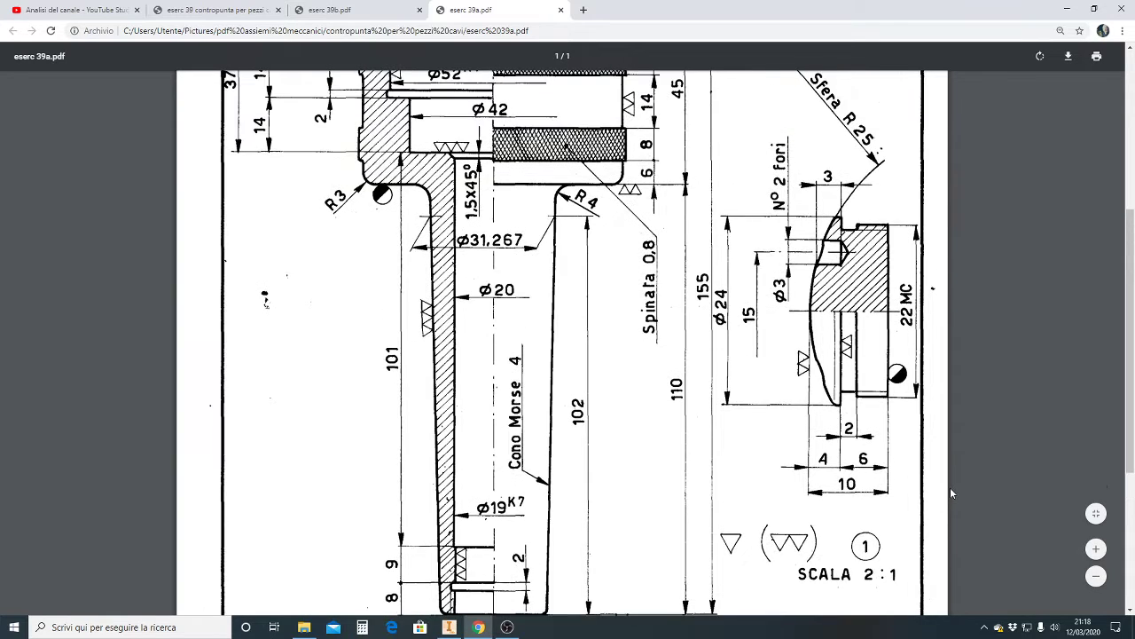
click(1096, 575)
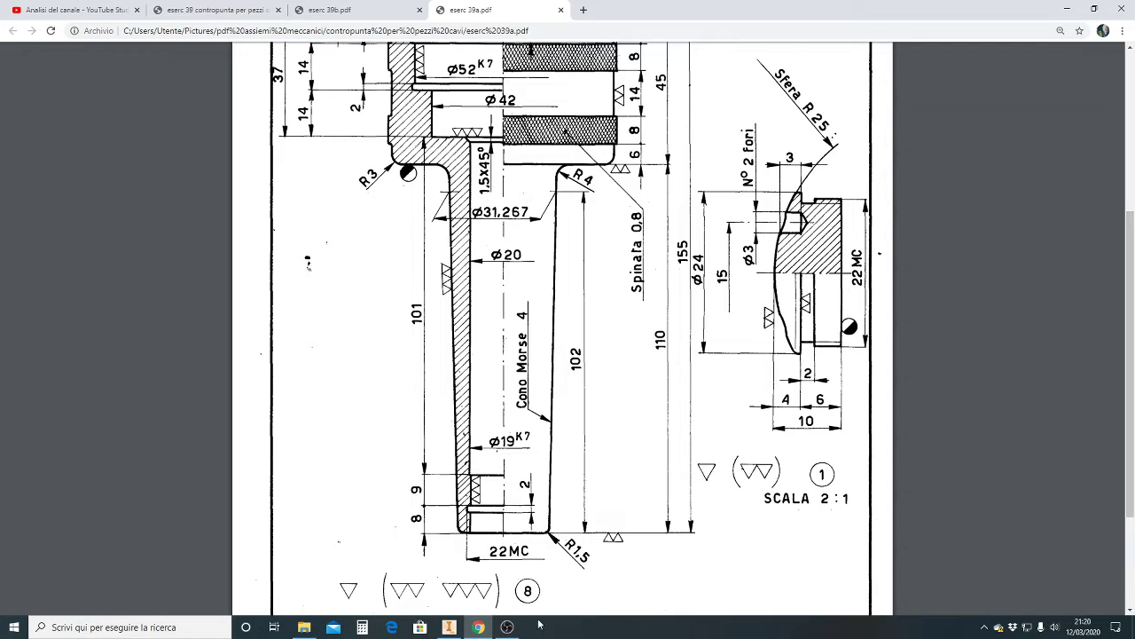
Step: Create the new part Parte11 from the Standard.ipt template
click(449, 627)
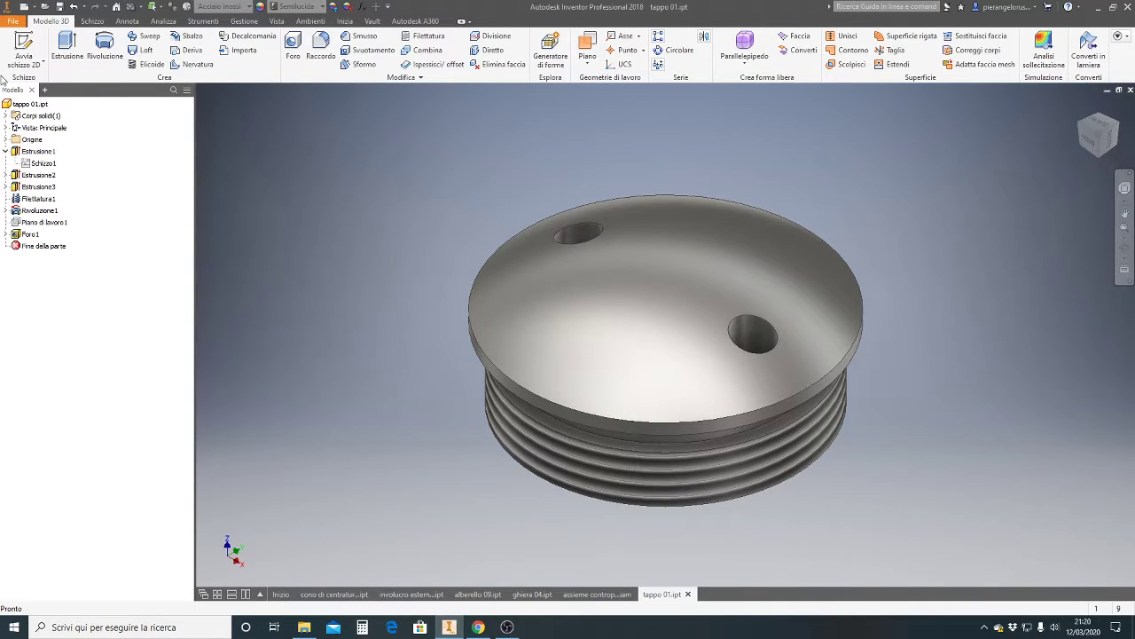
click(25, 7)
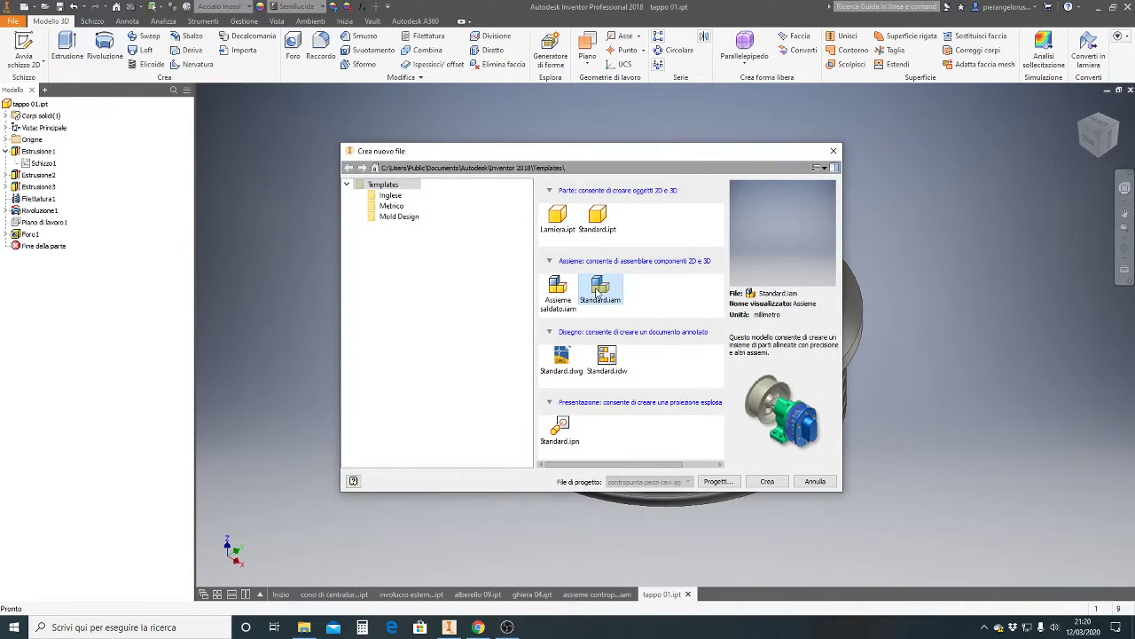
click(597, 218)
click(768, 482)
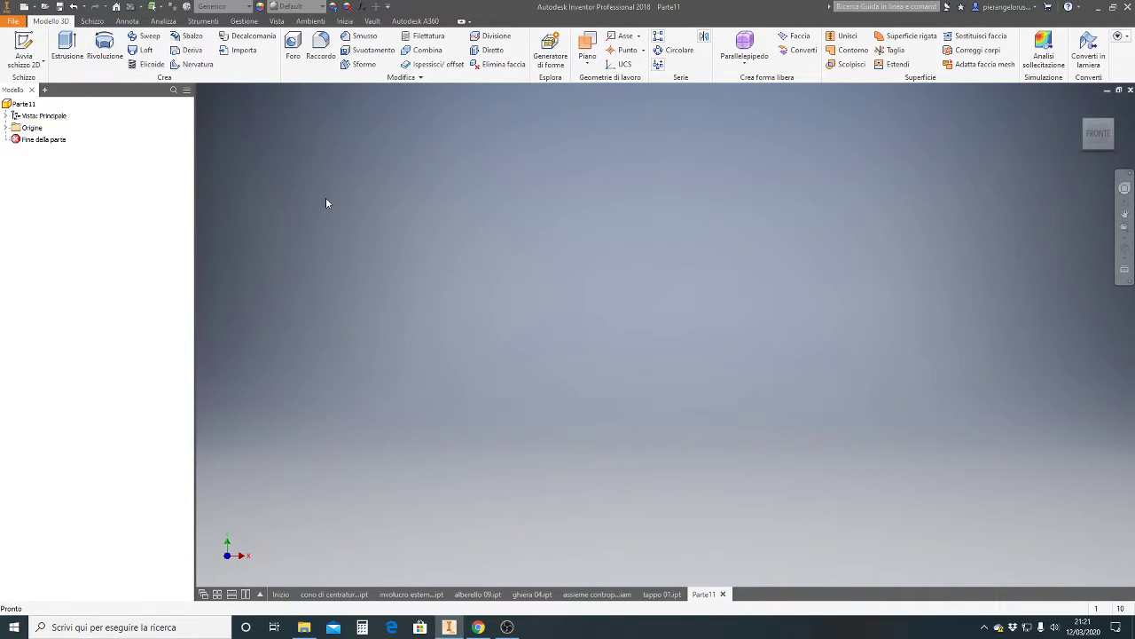
Step: Start Schizzo1 on the part's front origin plane
click(35, 64)
click(40, 85)
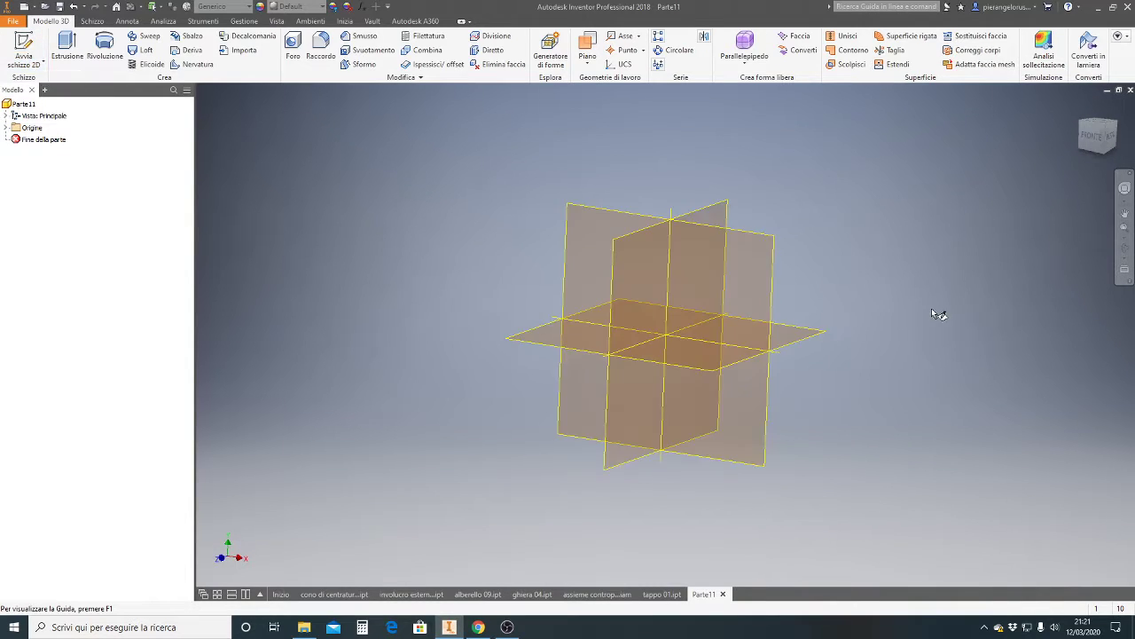
click(1081, 108)
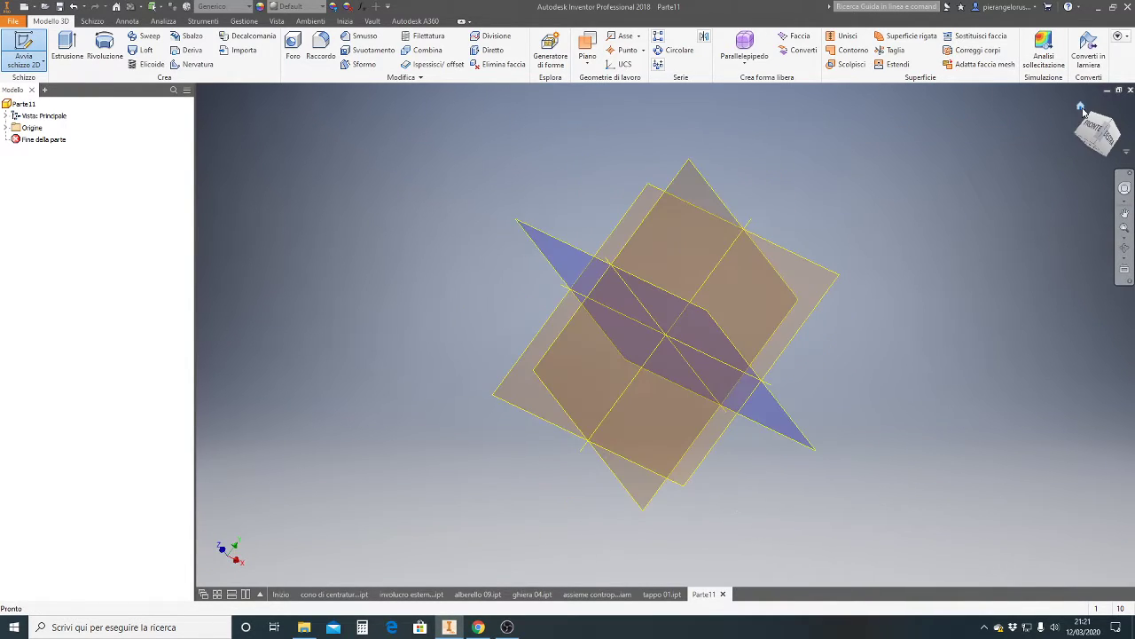
click(840, 342)
click(841, 344)
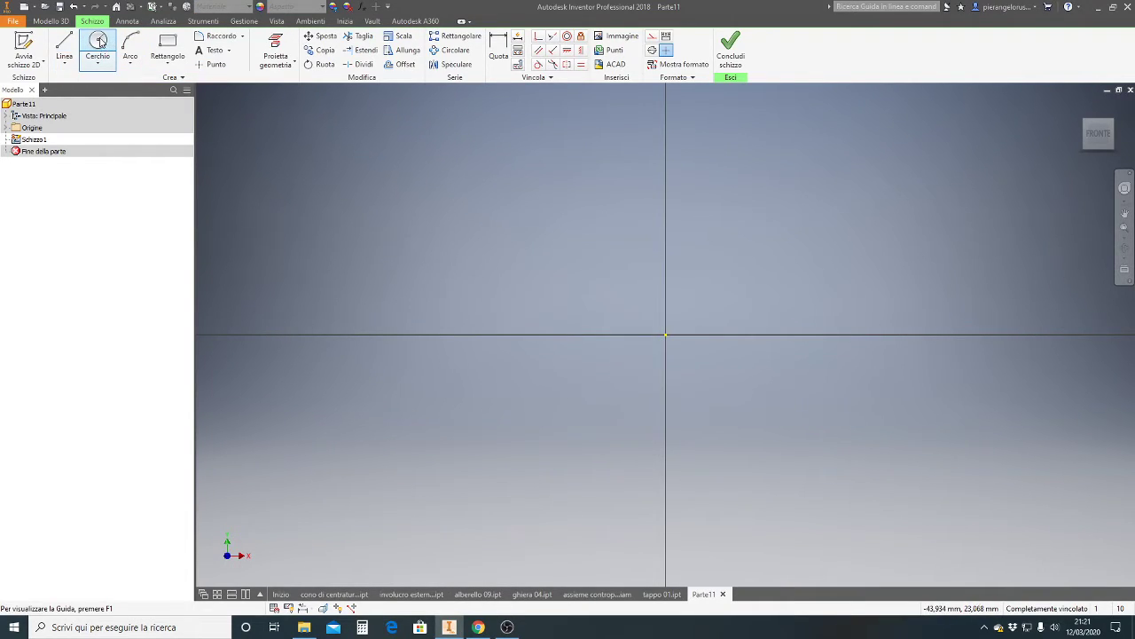
Step: Draw a circle at the origin and change its diameter dimension from 45 to 24
click(99, 42)
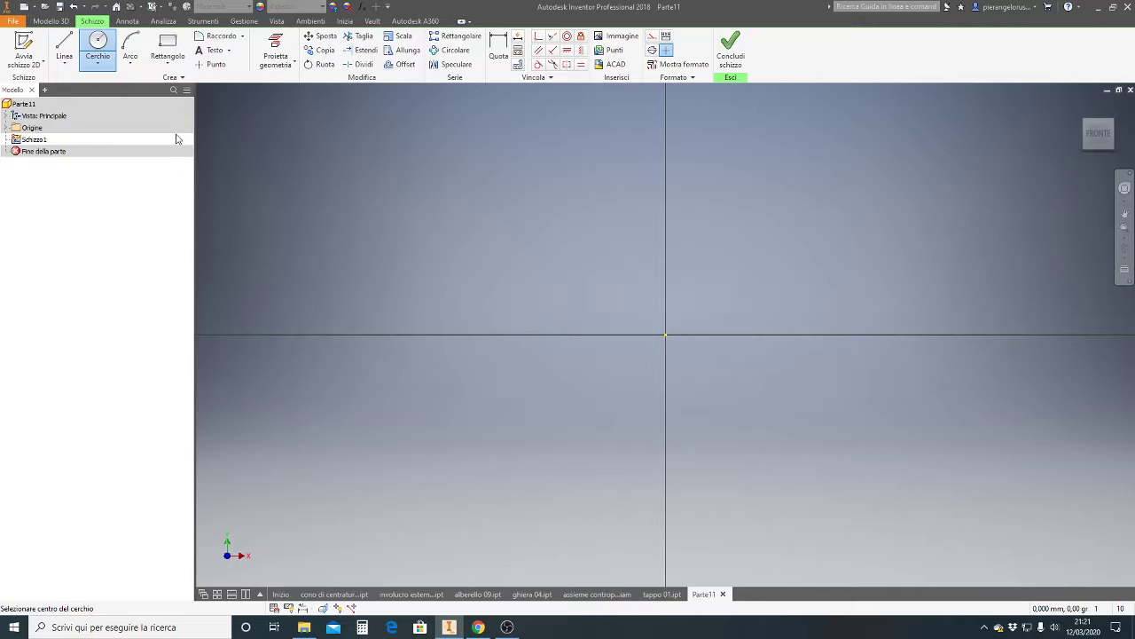
click(666, 335)
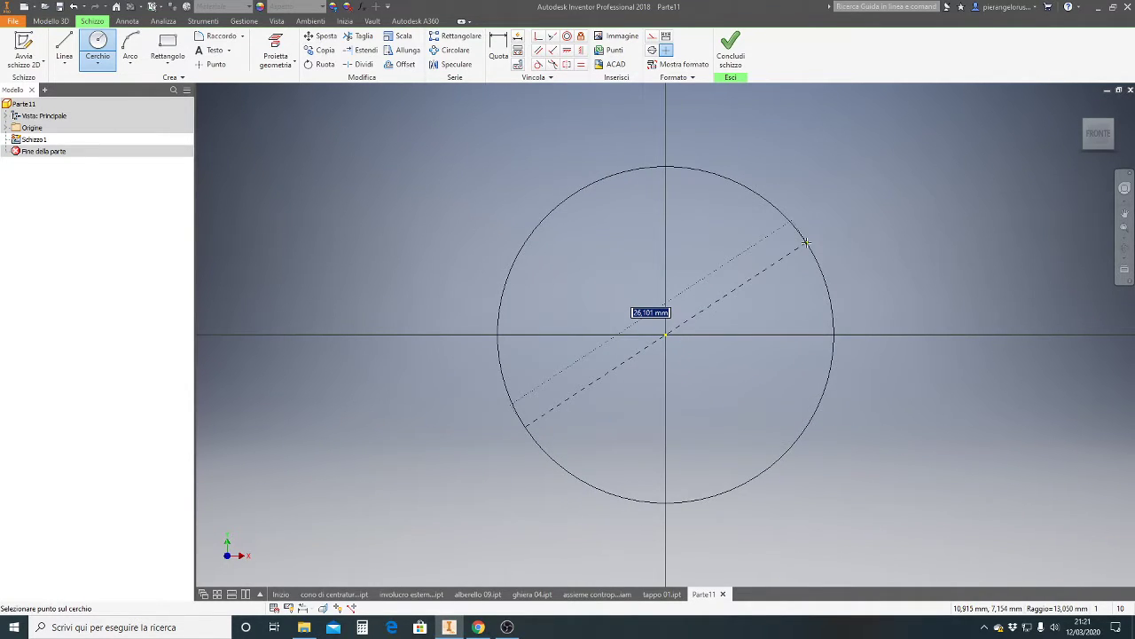
text(45)
key(Return)
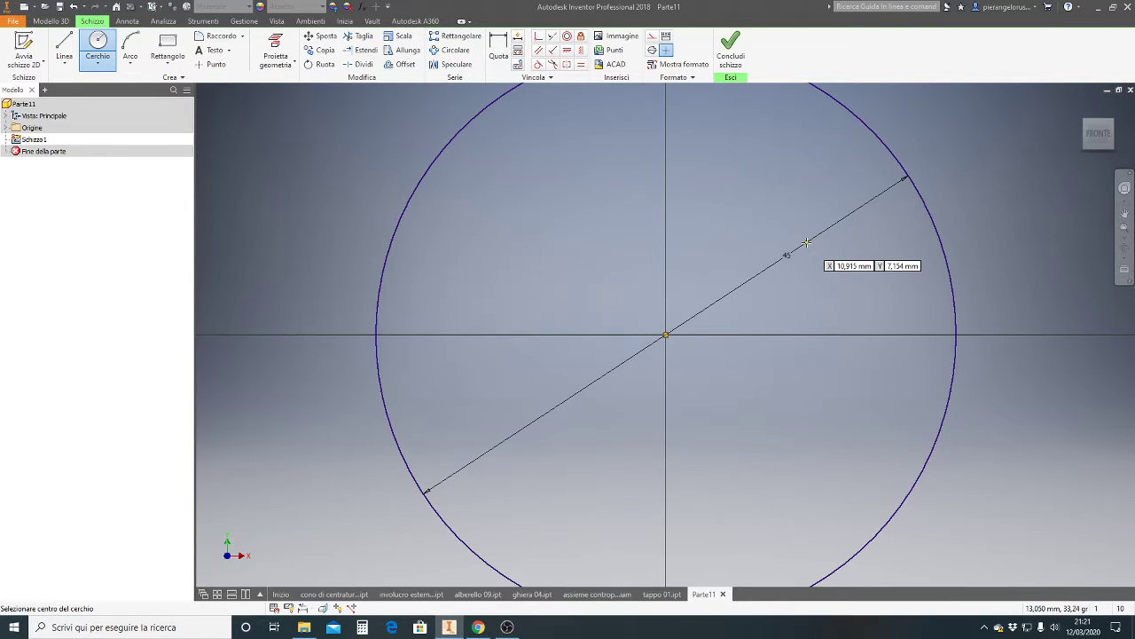
scroll(847, 244, down, 3)
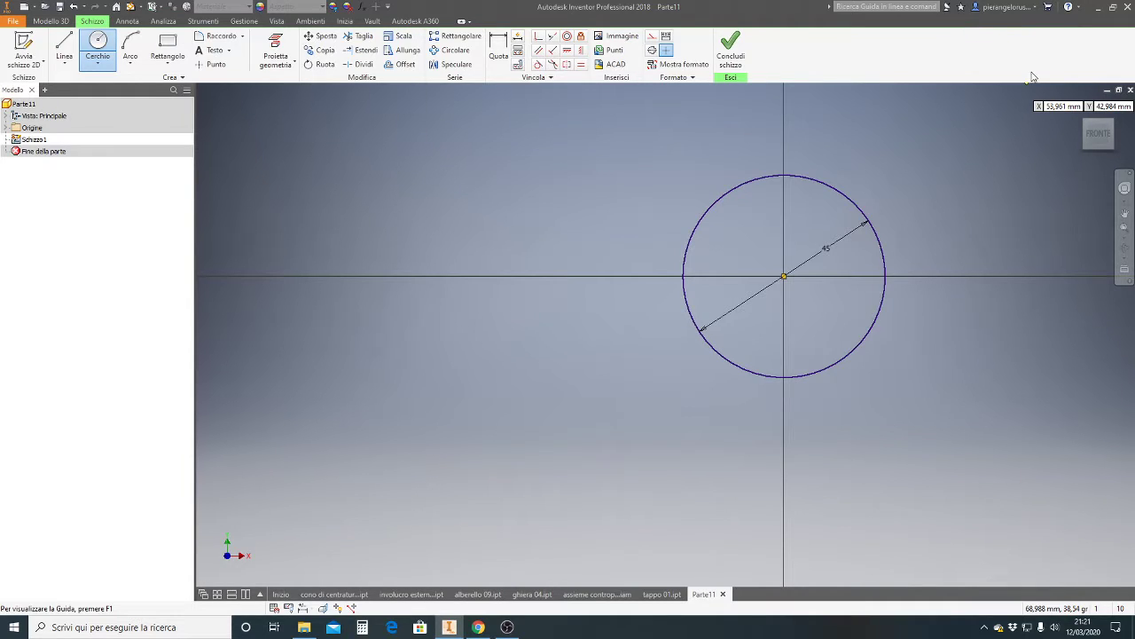
key(Escape)
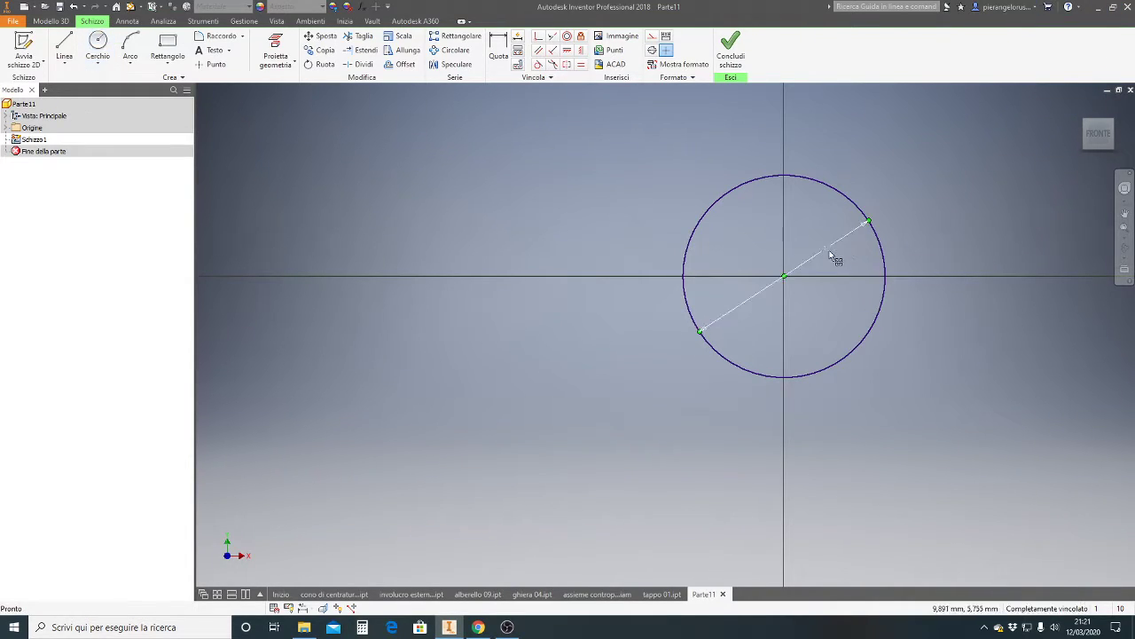
double_click(829, 251)
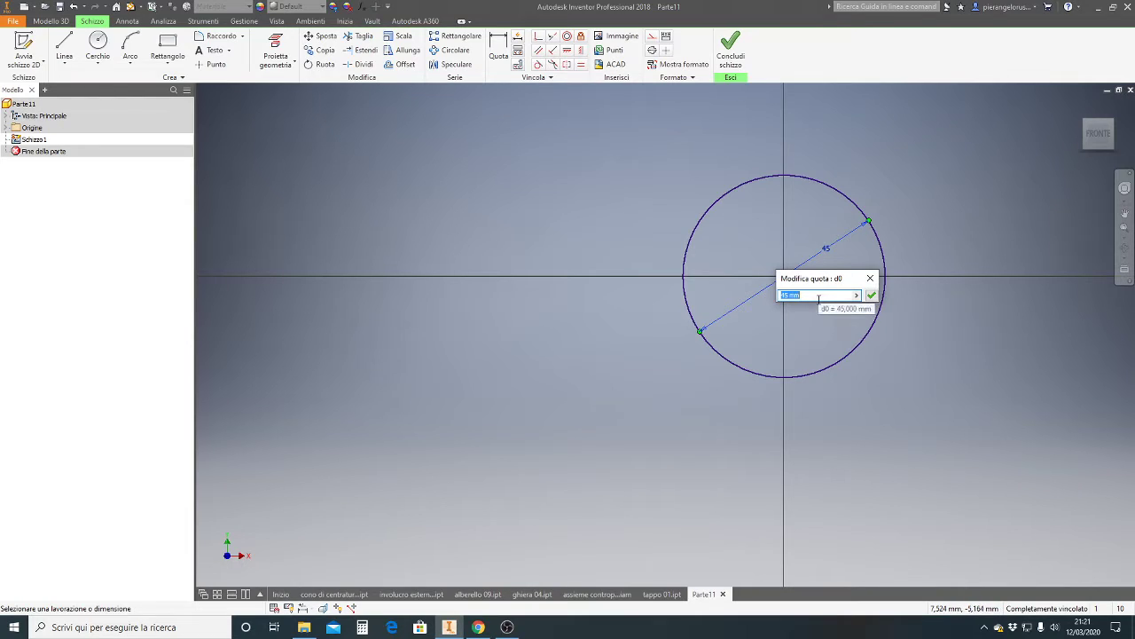
text(24)
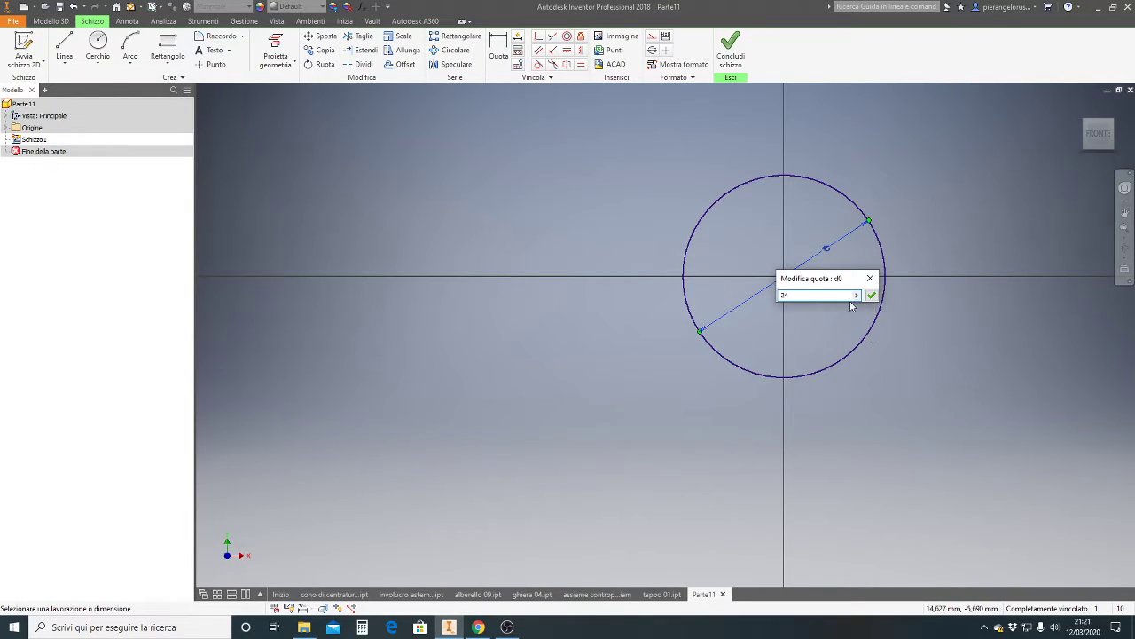
click(872, 297)
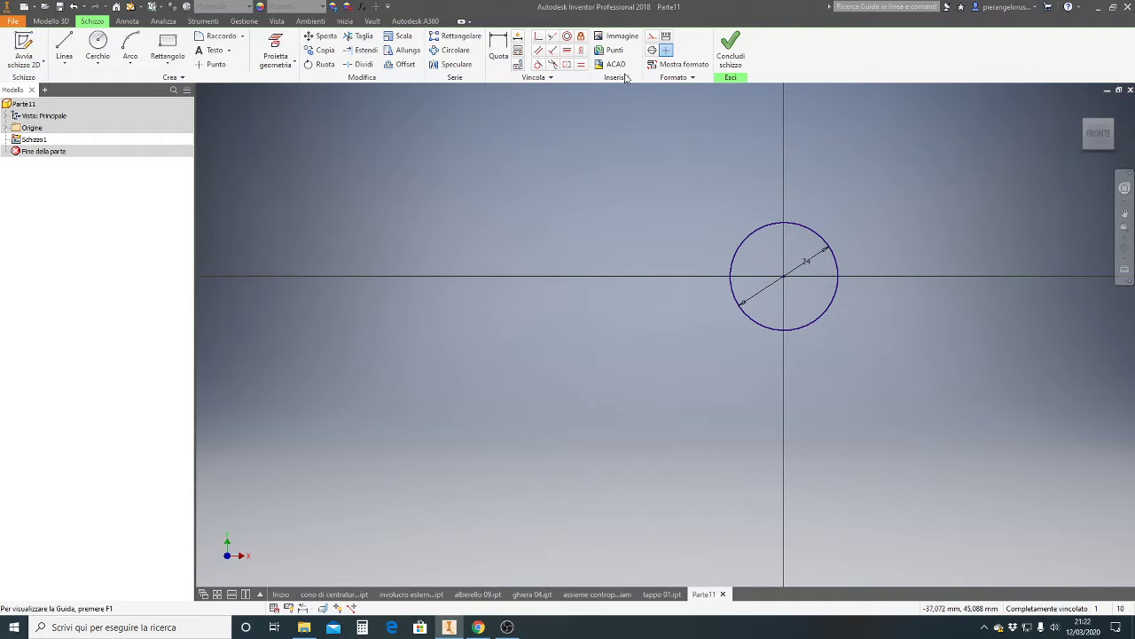
Step: Extrude the Ø24 circle 4 mm into a solid disc and view its underside
click(730, 51)
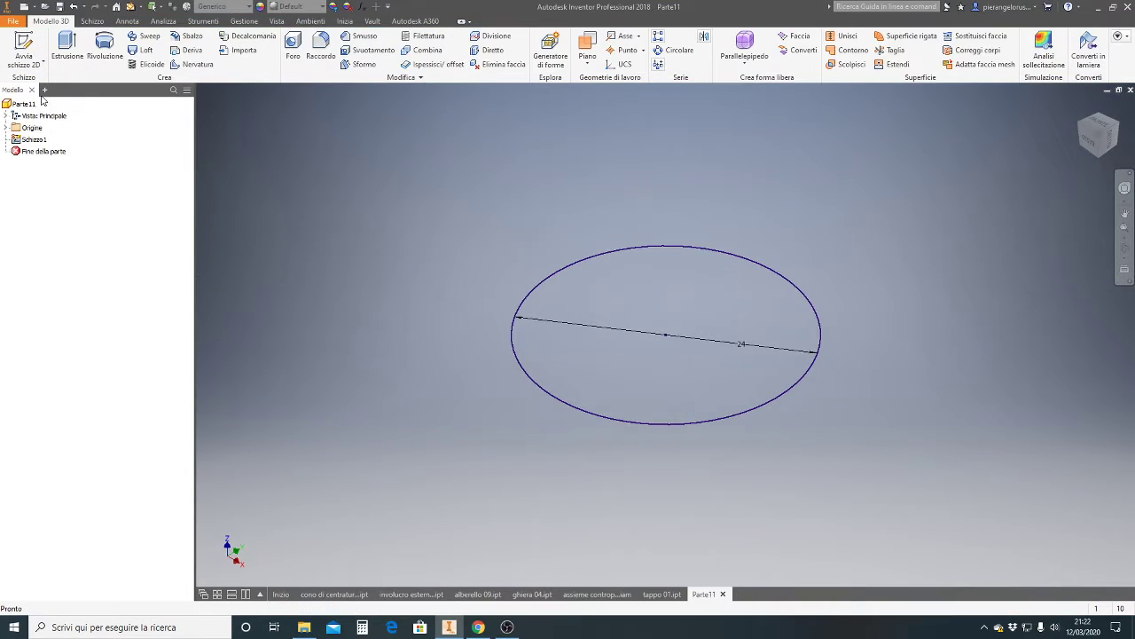
click(66, 45)
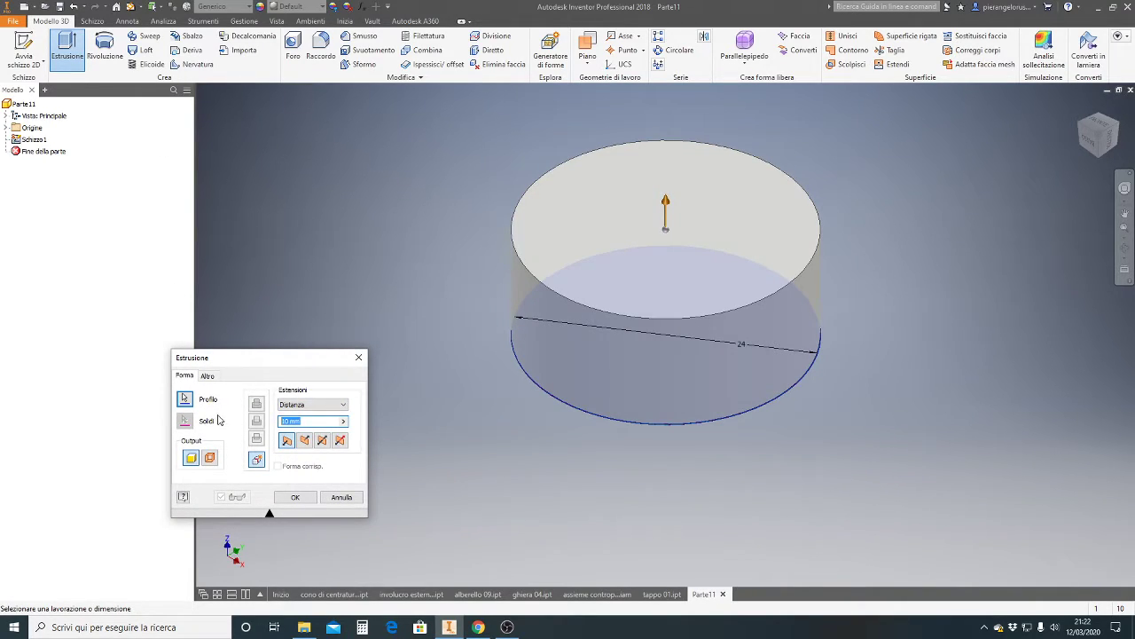
text(4)
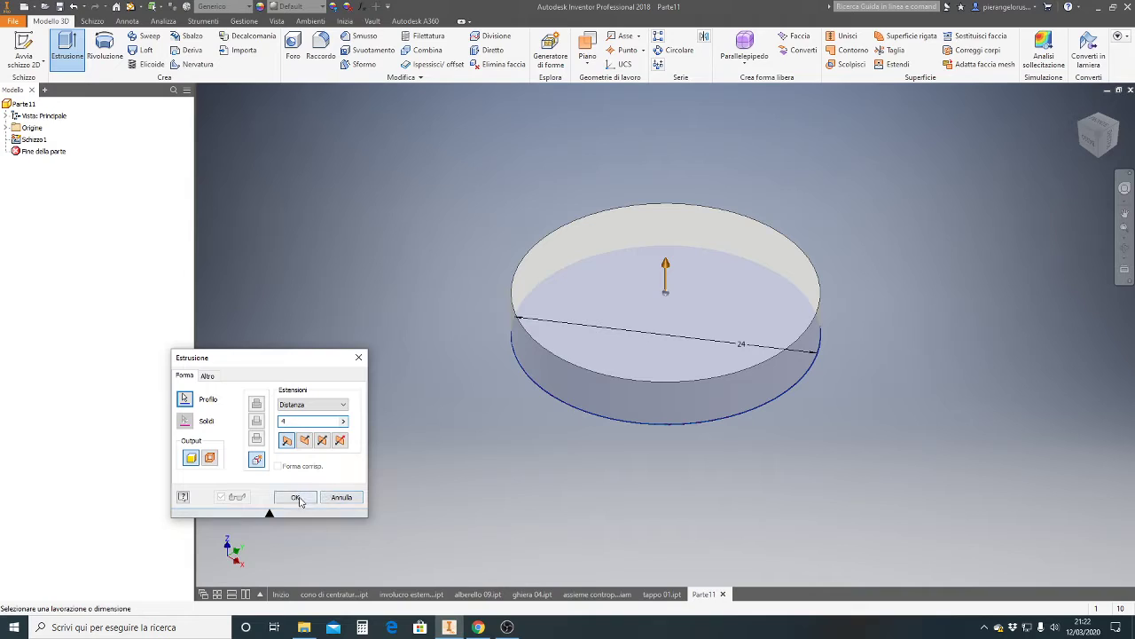
click(295, 497)
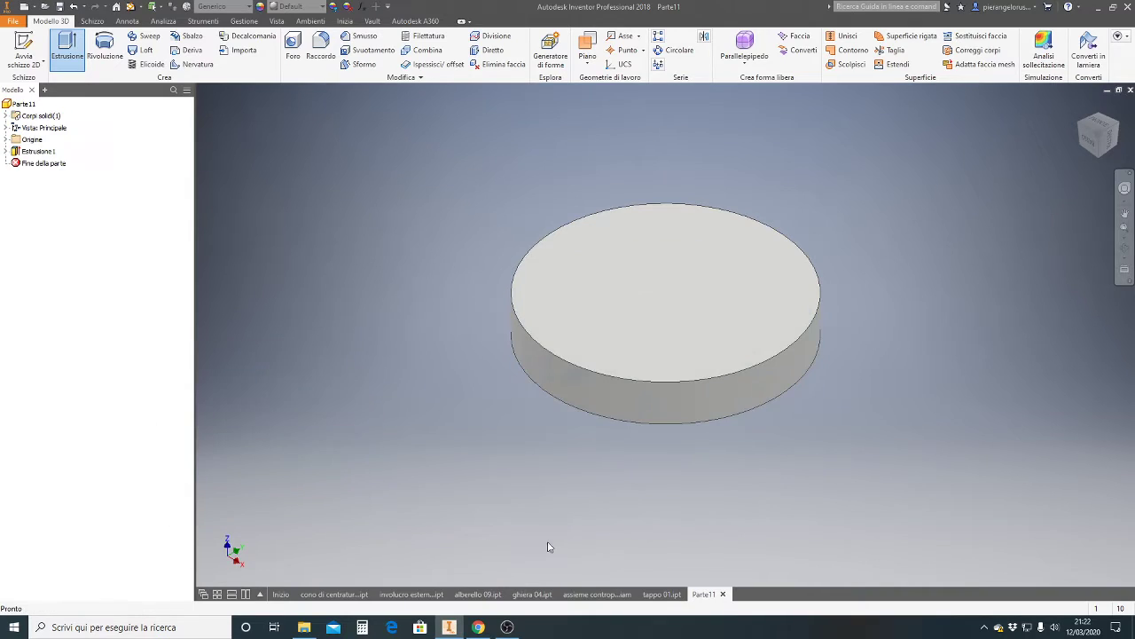
click(1101, 159)
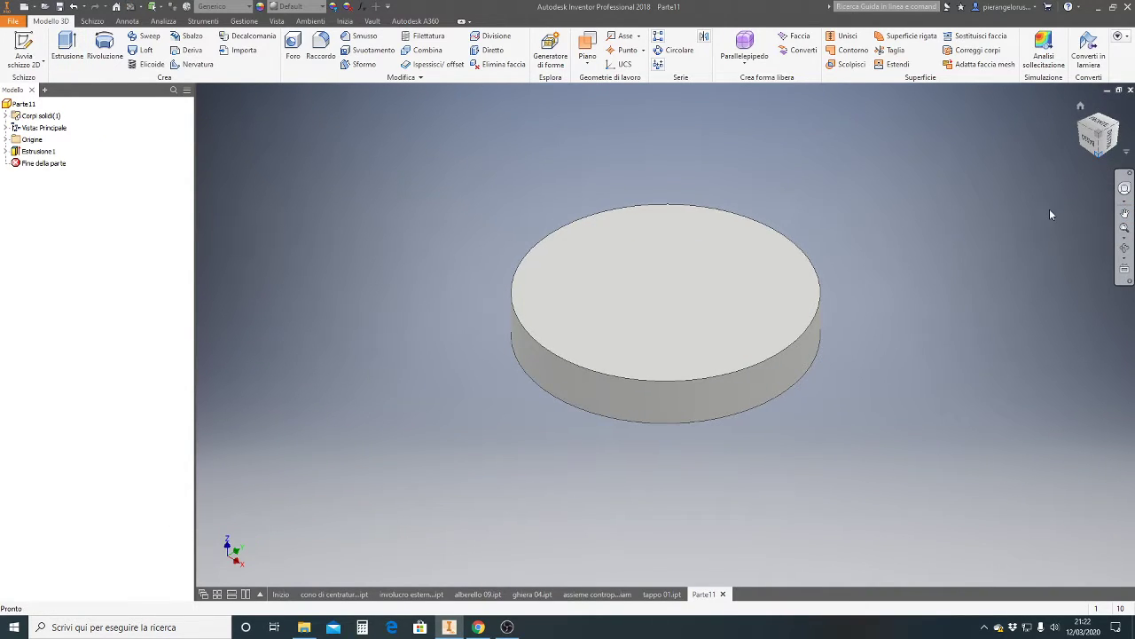
Step: Begin Schizzo2 on the bottom face of the Ø24 disc
click(28, 69)
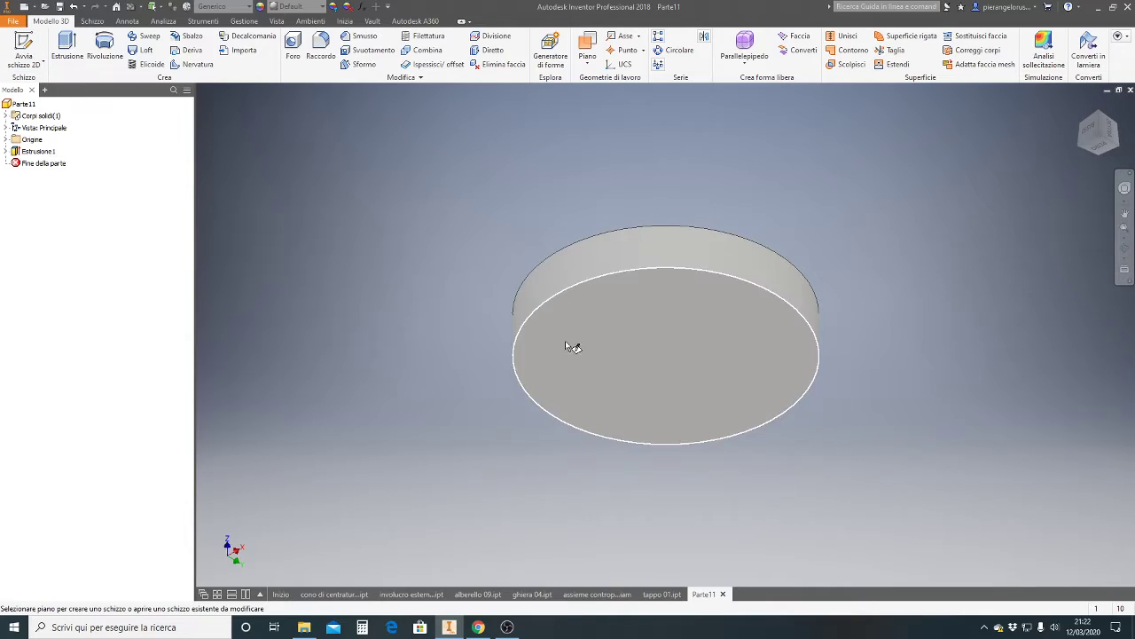
click(618, 345)
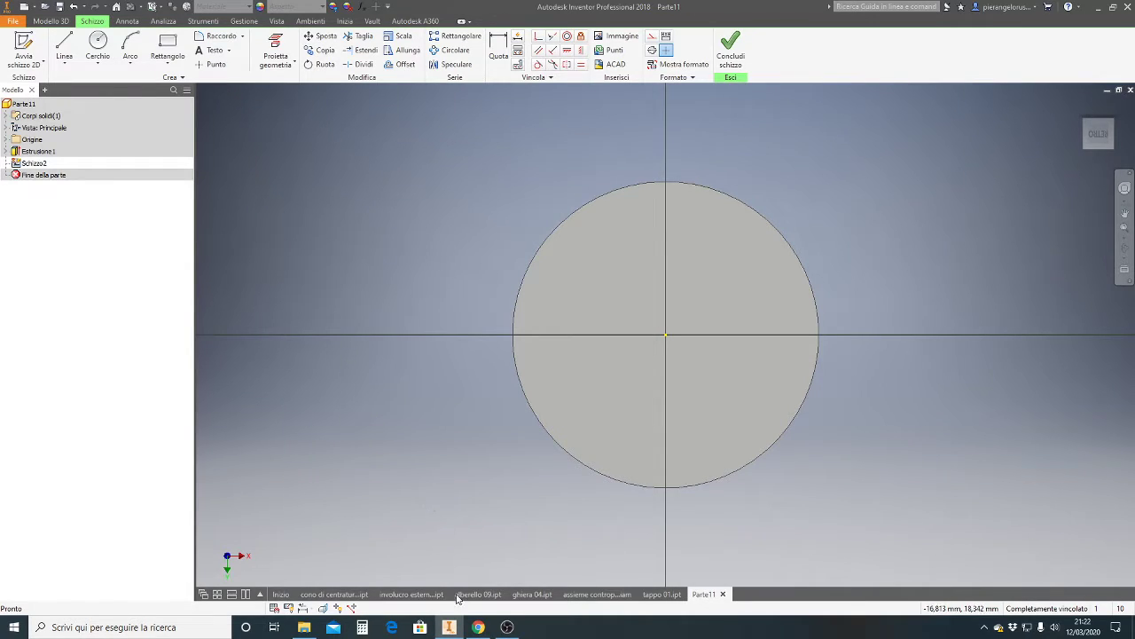
Step: Return to eserc 39a.pdf to check the Ø24, 22 MC and 10 dimensions
click(478, 627)
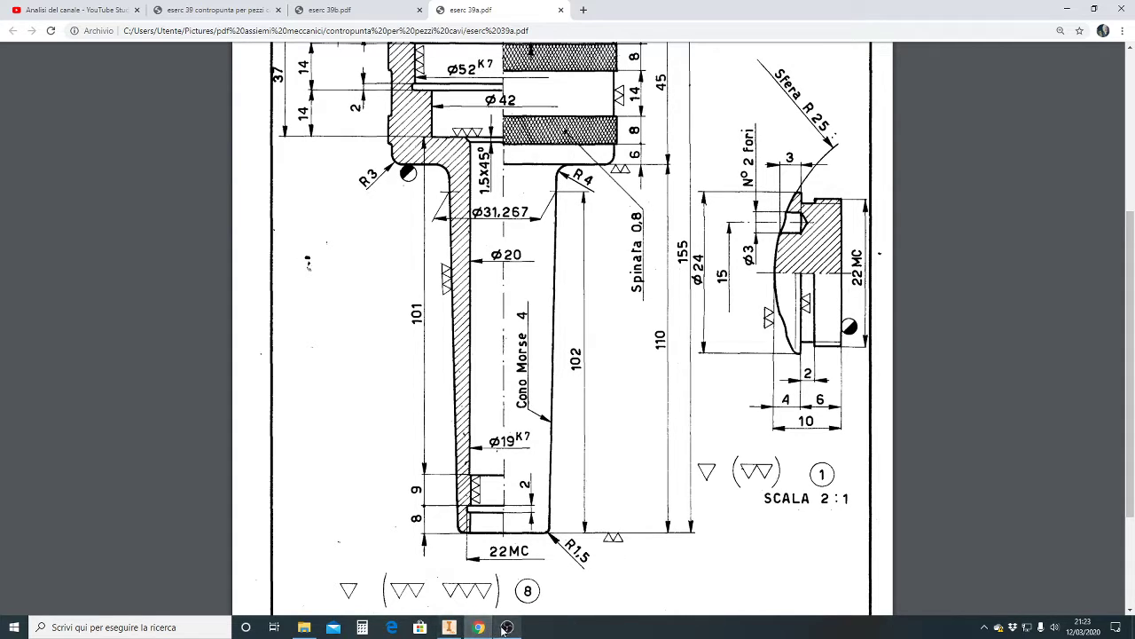
mouse_move(478, 627)
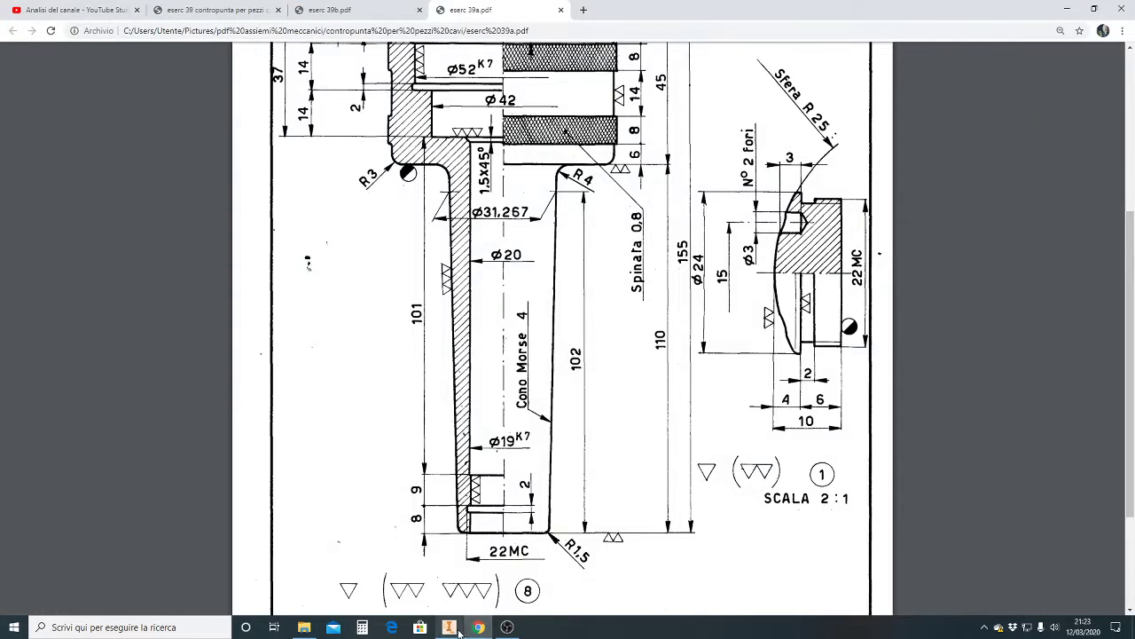
Step: Draw a 19 mm diameter circle centred on the Schizzo2 origin
click(450, 628)
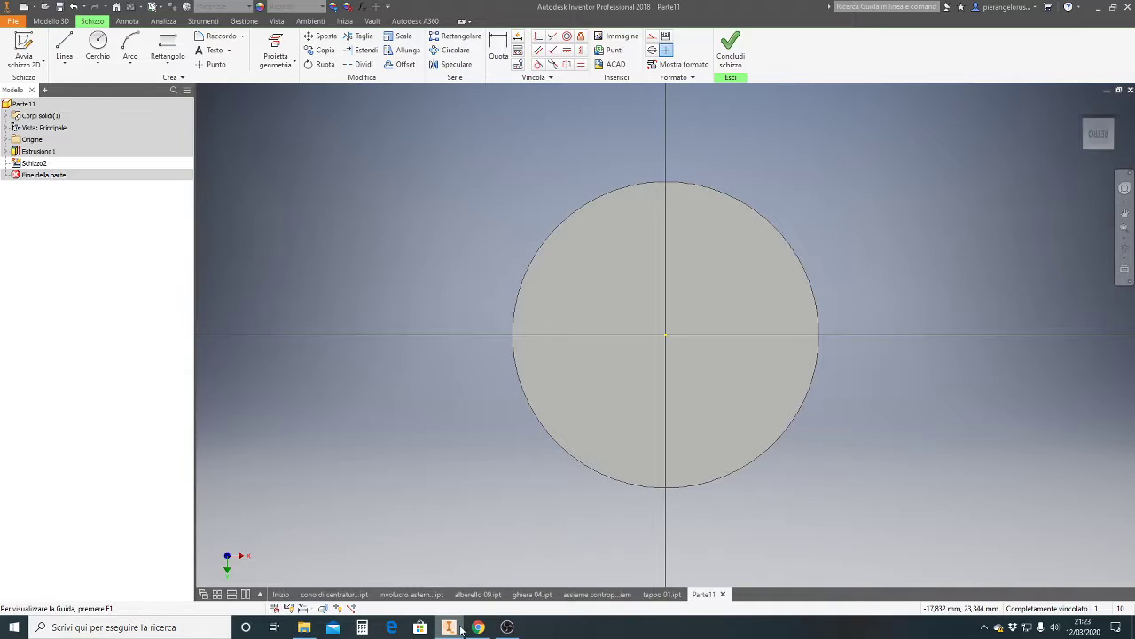
click(98, 42)
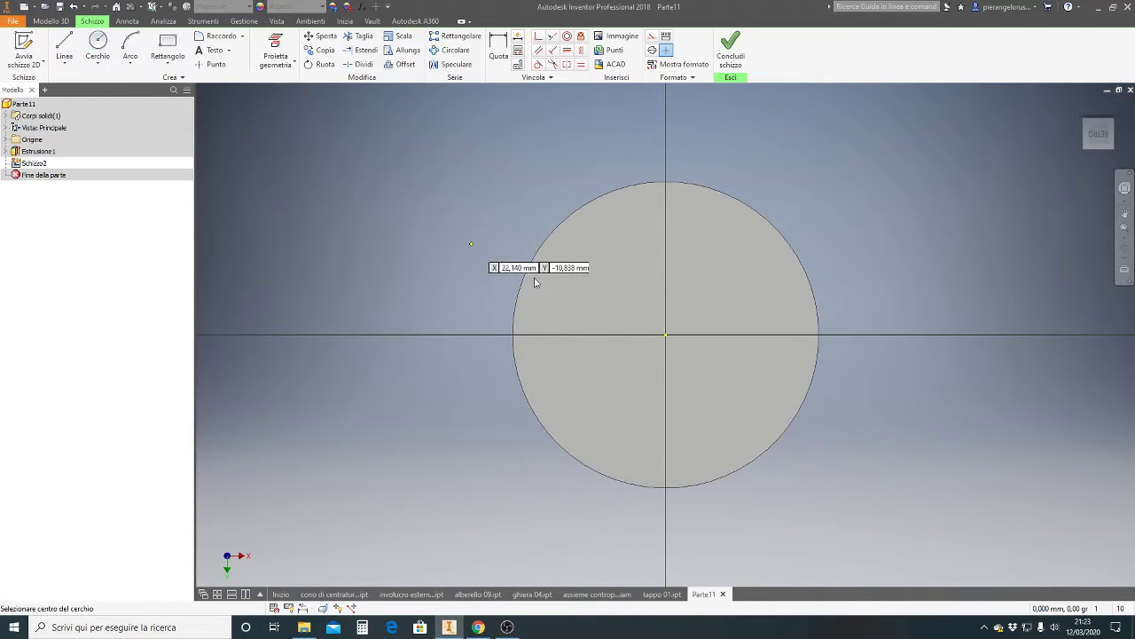
click(666, 335)
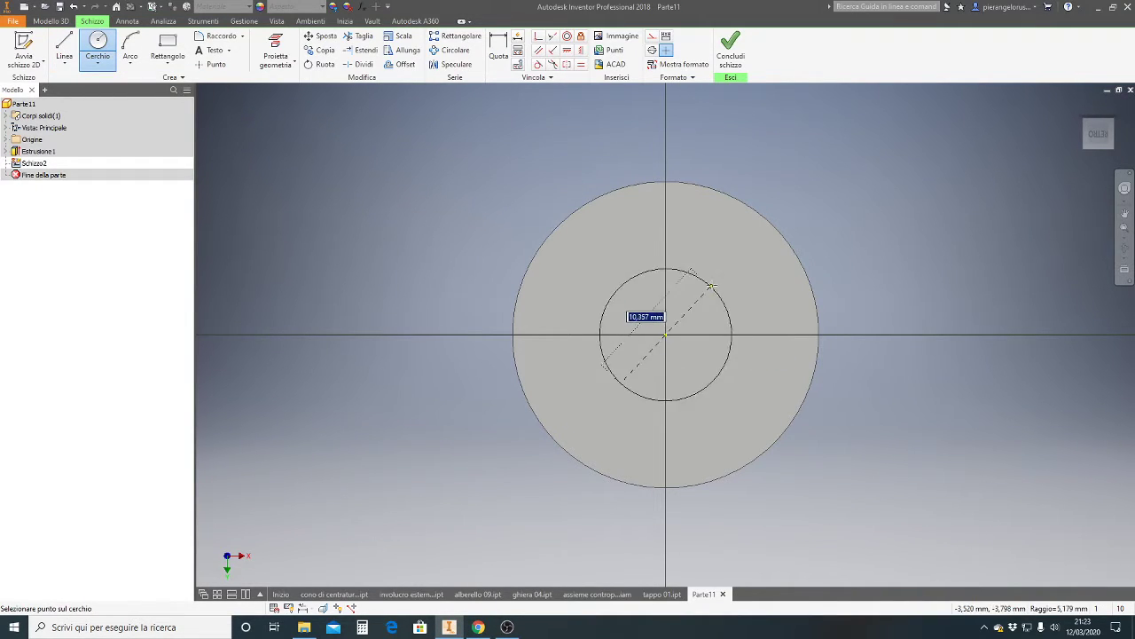
text(19)
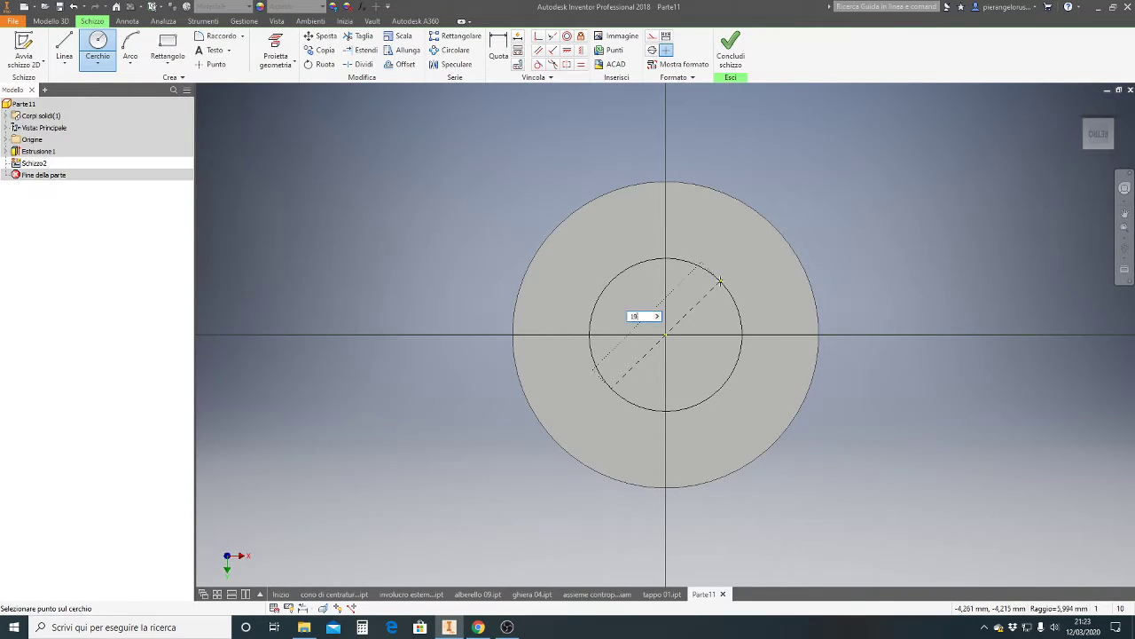
key(Return)
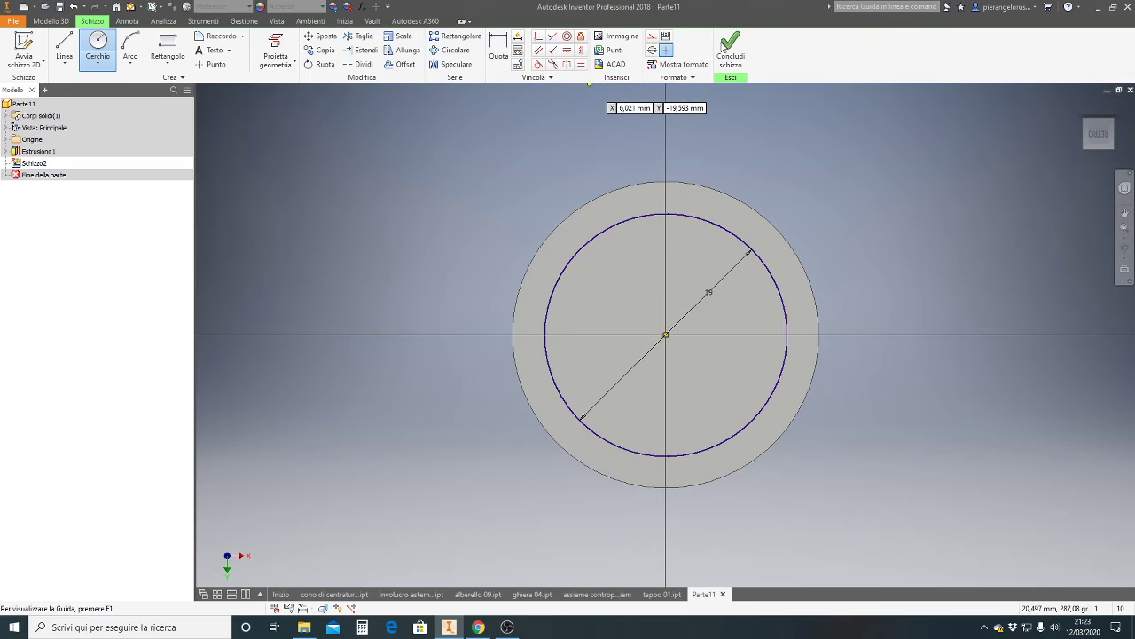
Step: Extrude the 19 mm circle into a cylindrical step from the disc face
click(726, 49)
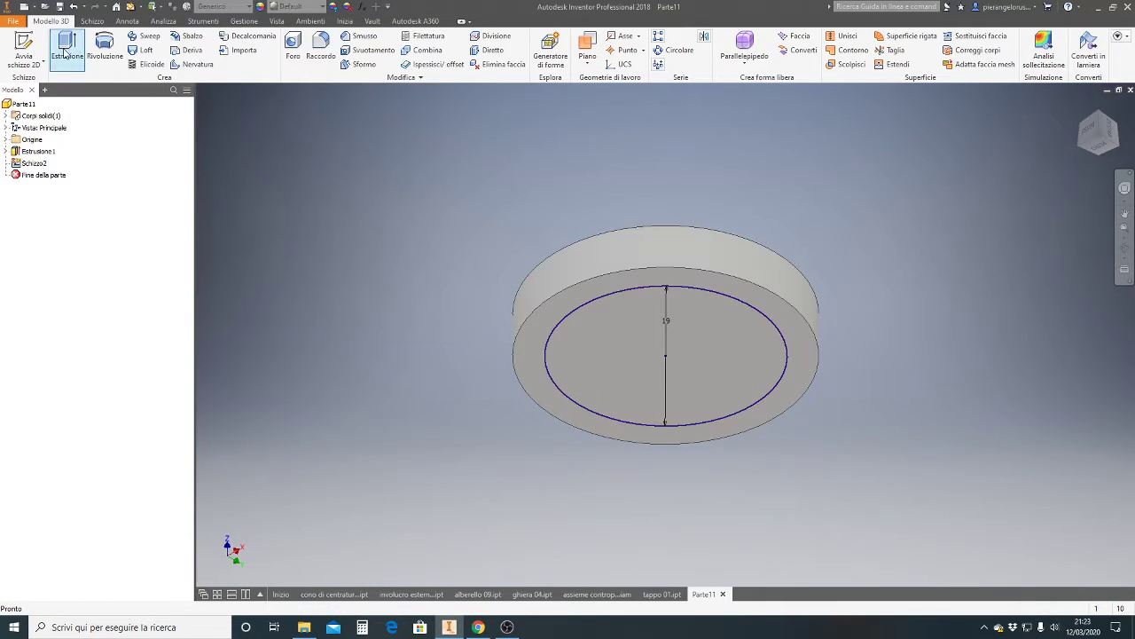
click(64, 54)
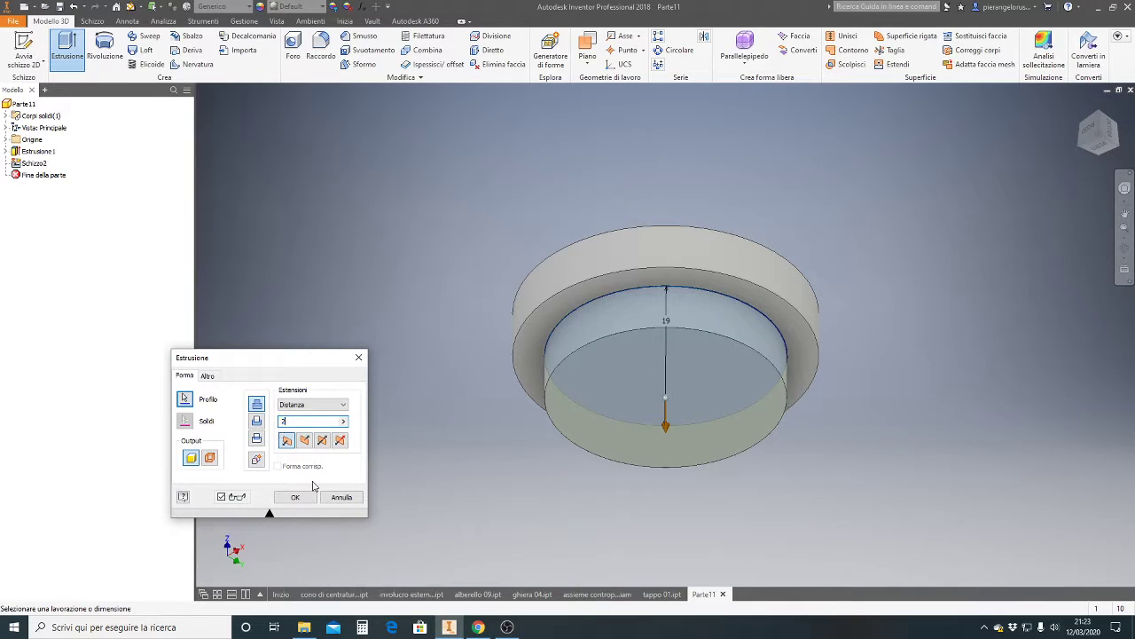
click(302, 497)
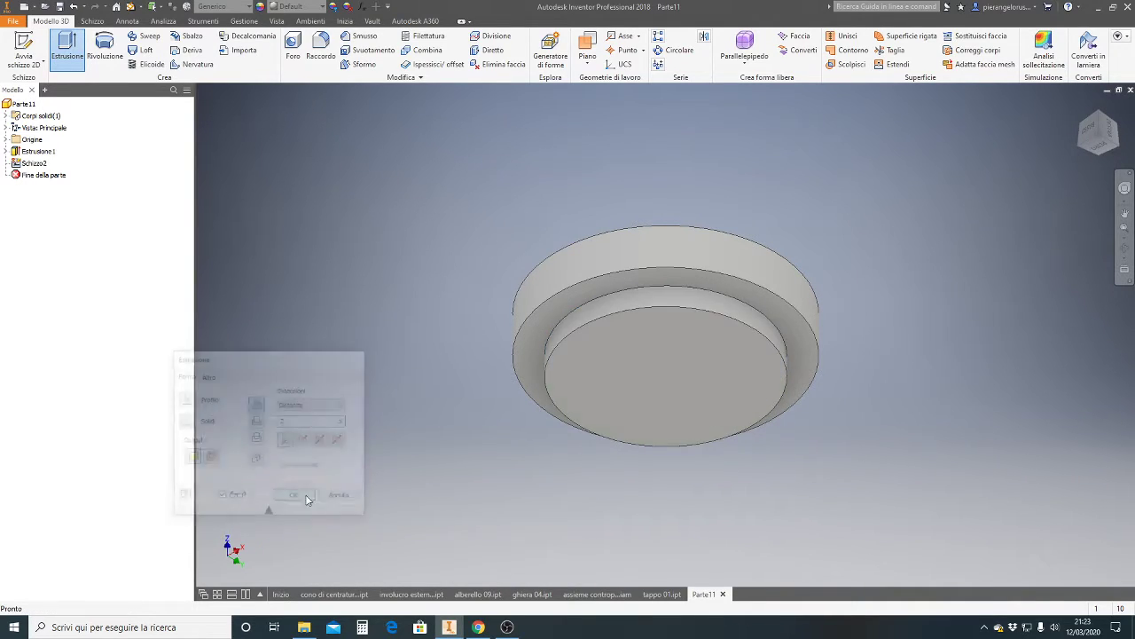
Step: On the 19 mm step's end face, sketch a Ø22 circle centred on the origin
click(31, 65)
click(29, 80)
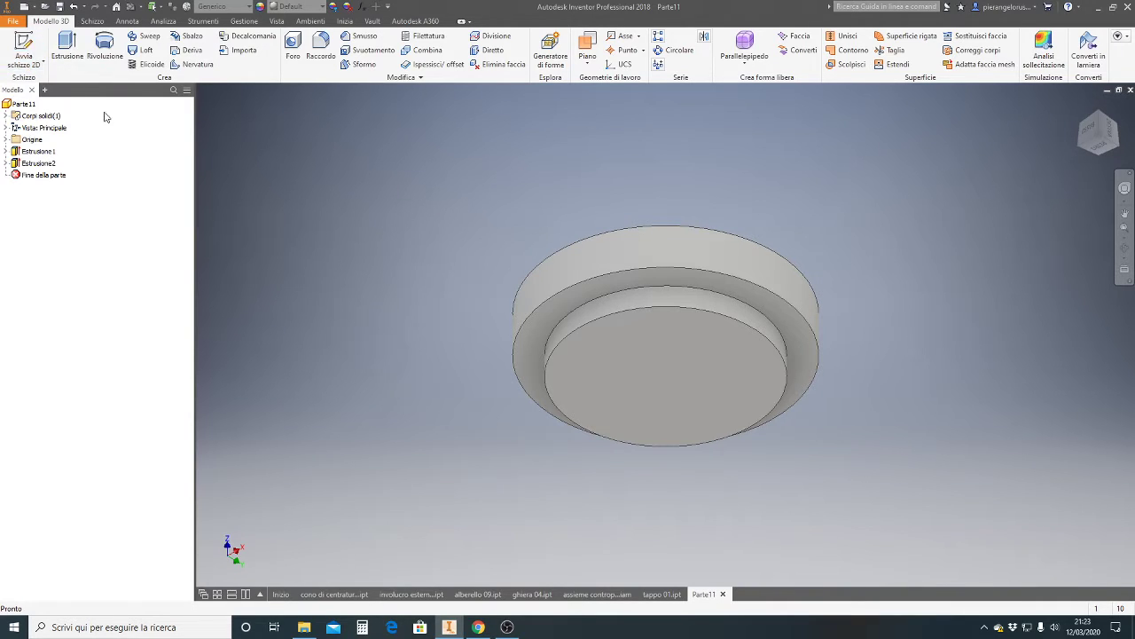
click(643, 353)
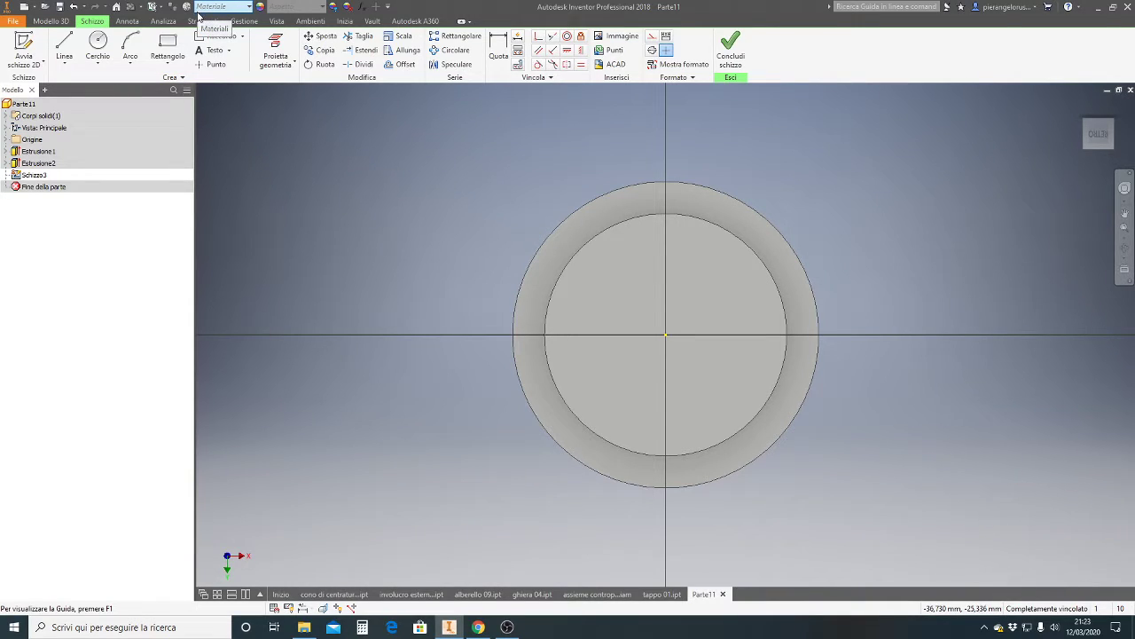
click(105, 45)
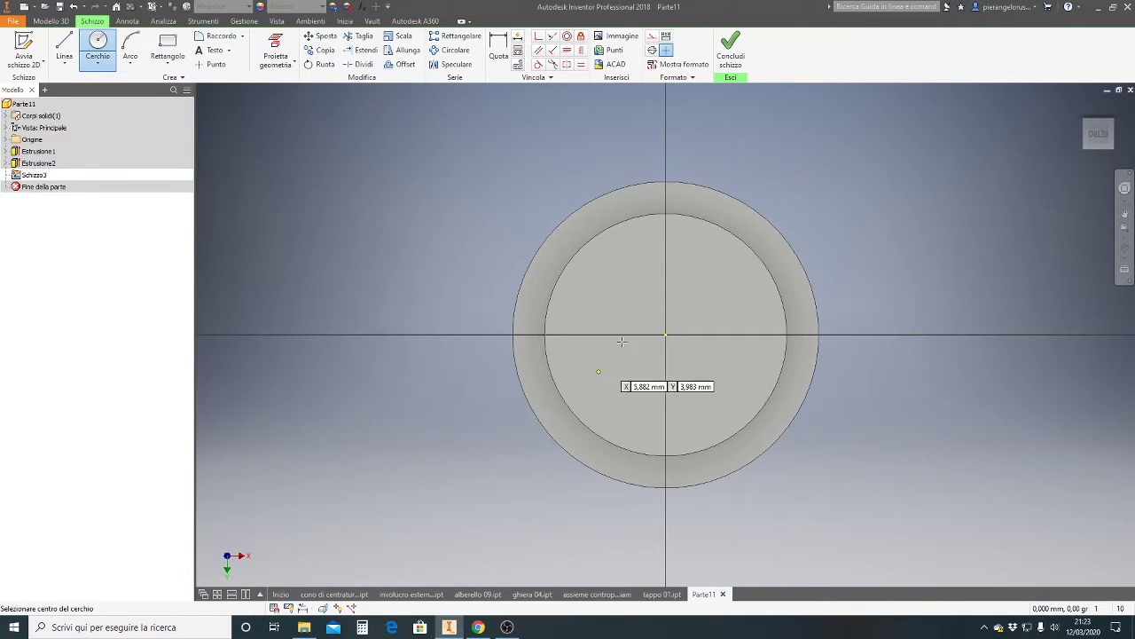
click(665, 334)
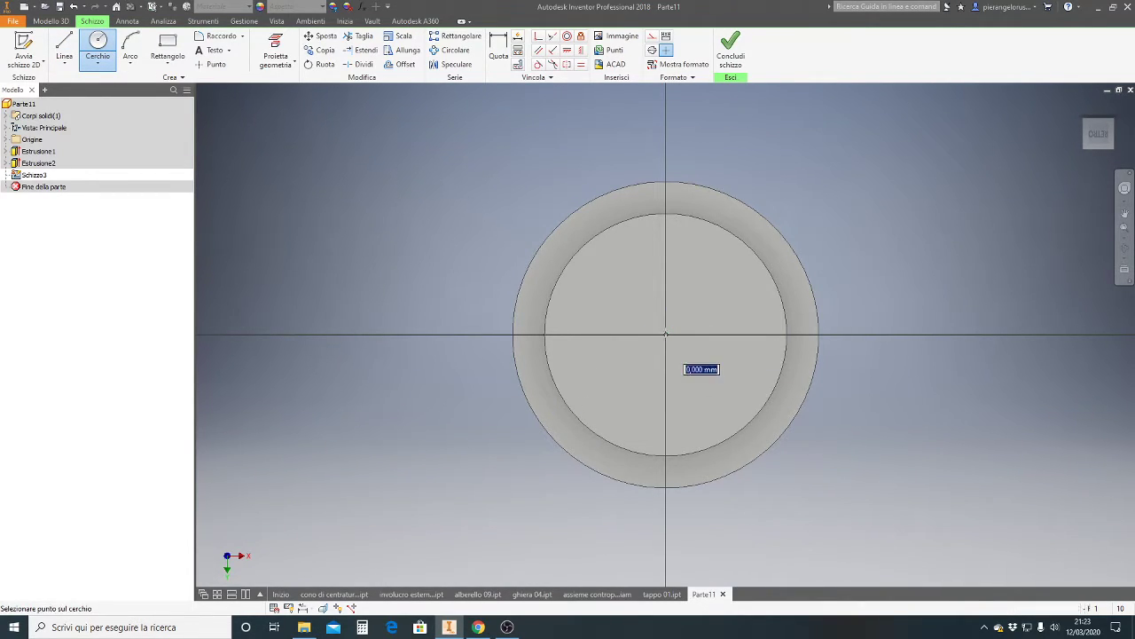
text(22)
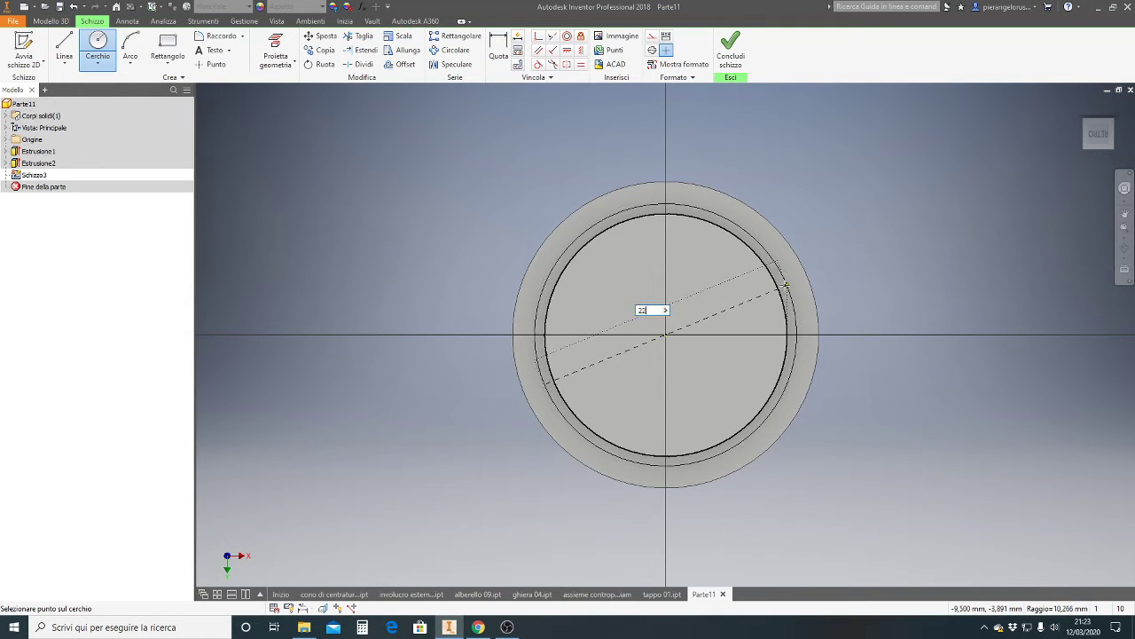
key(Return)
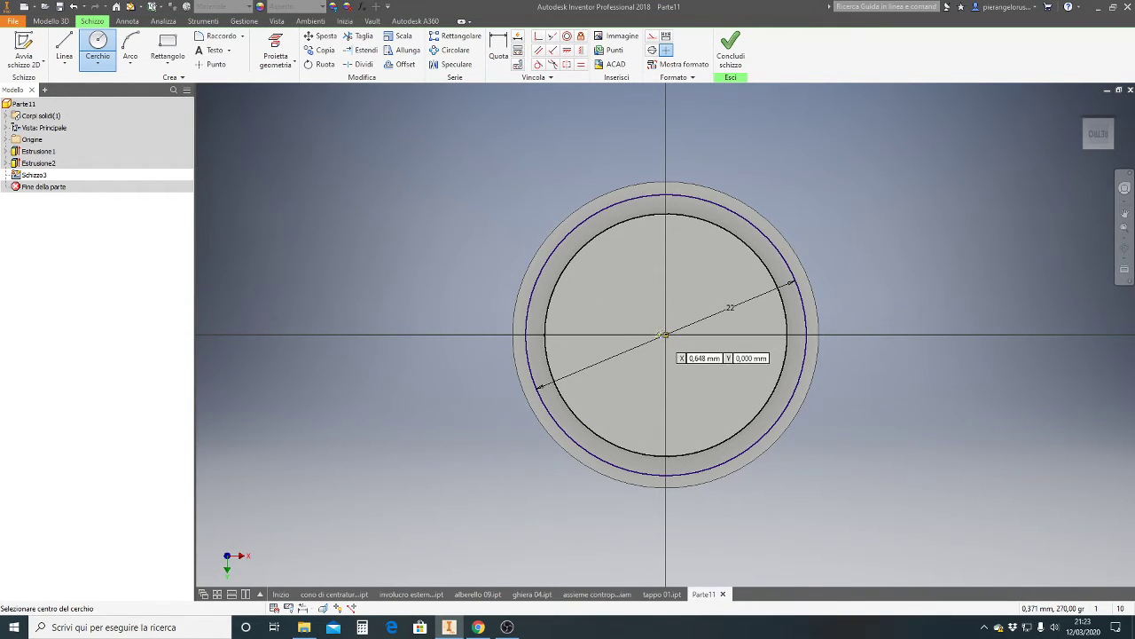
key(Escape)
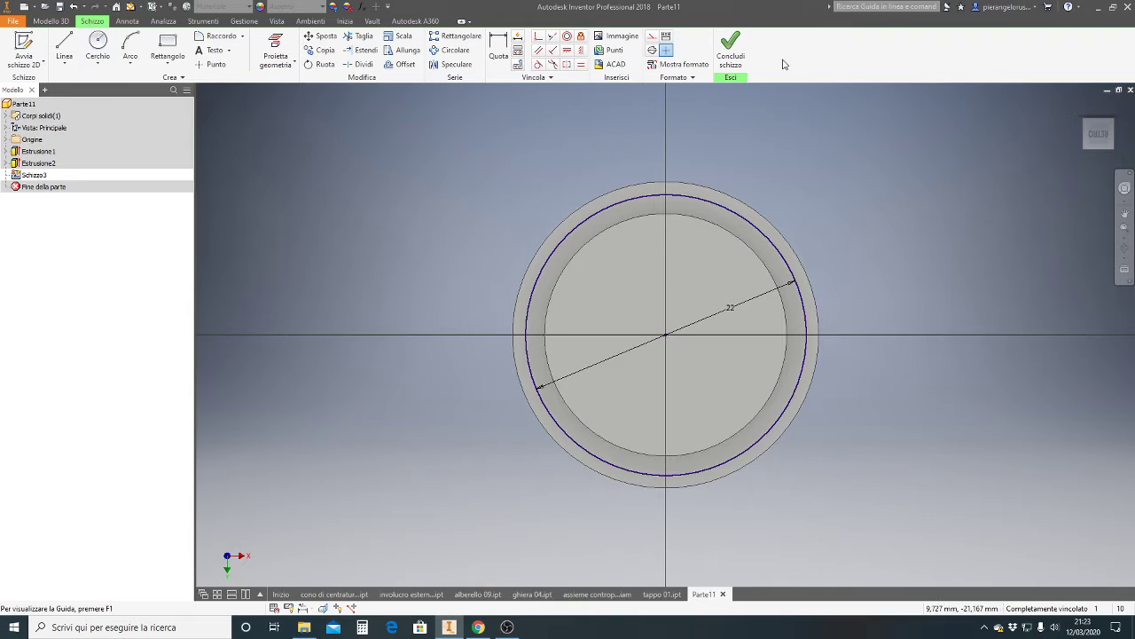
Step: Finish the sketch and extrude the Ø22 circle 4 mm into a third cylindrical step
click(733, 55)
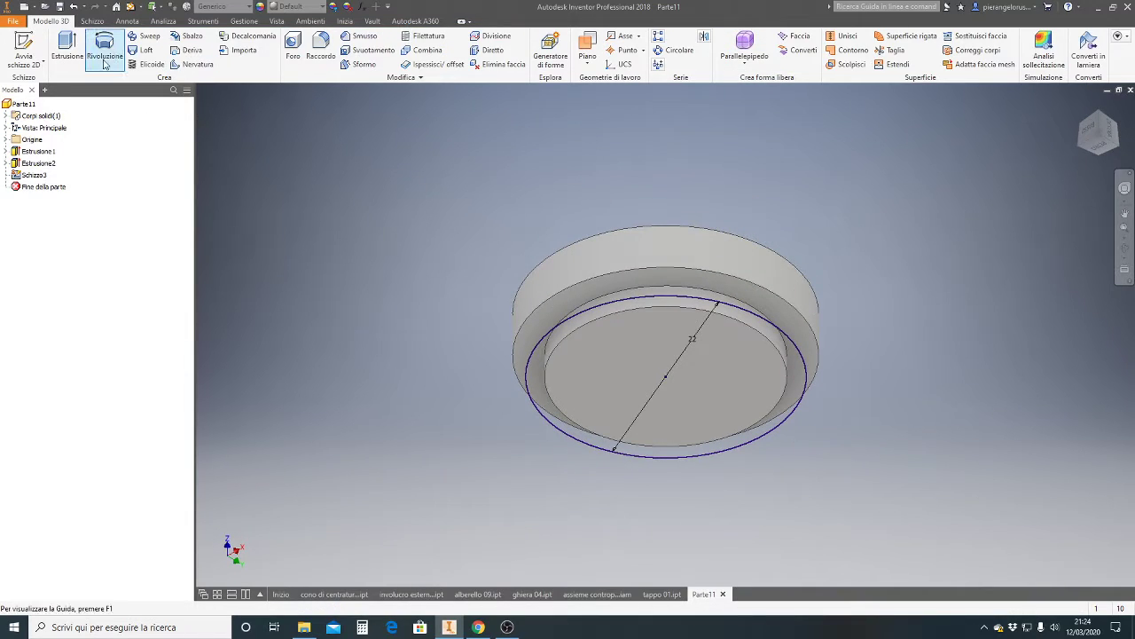
click(24, 62)
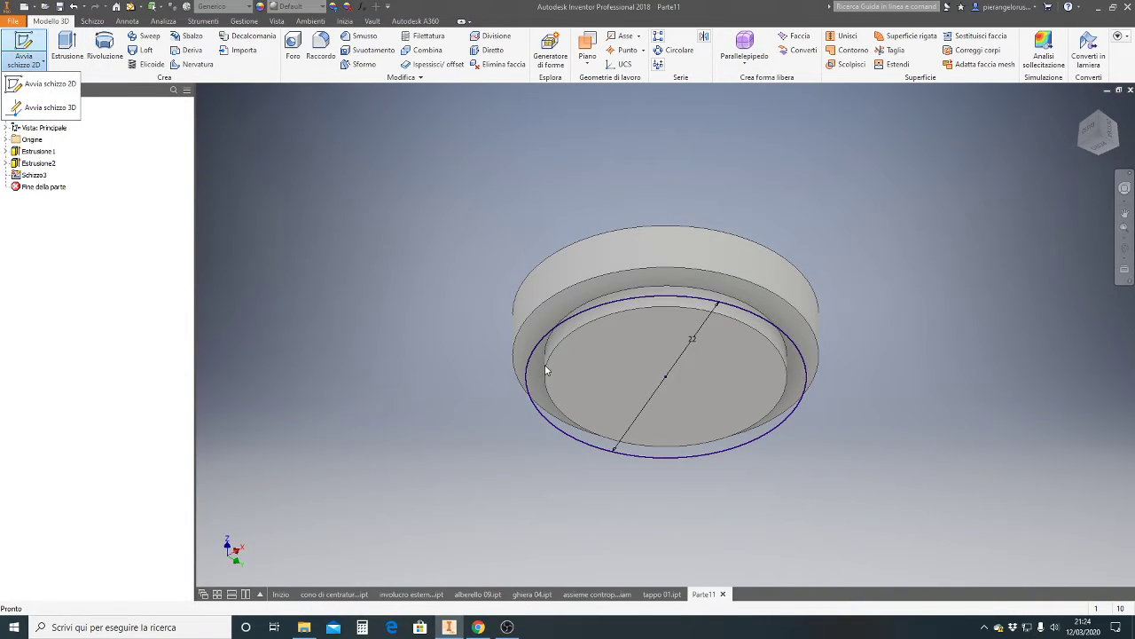
click(60, 63)
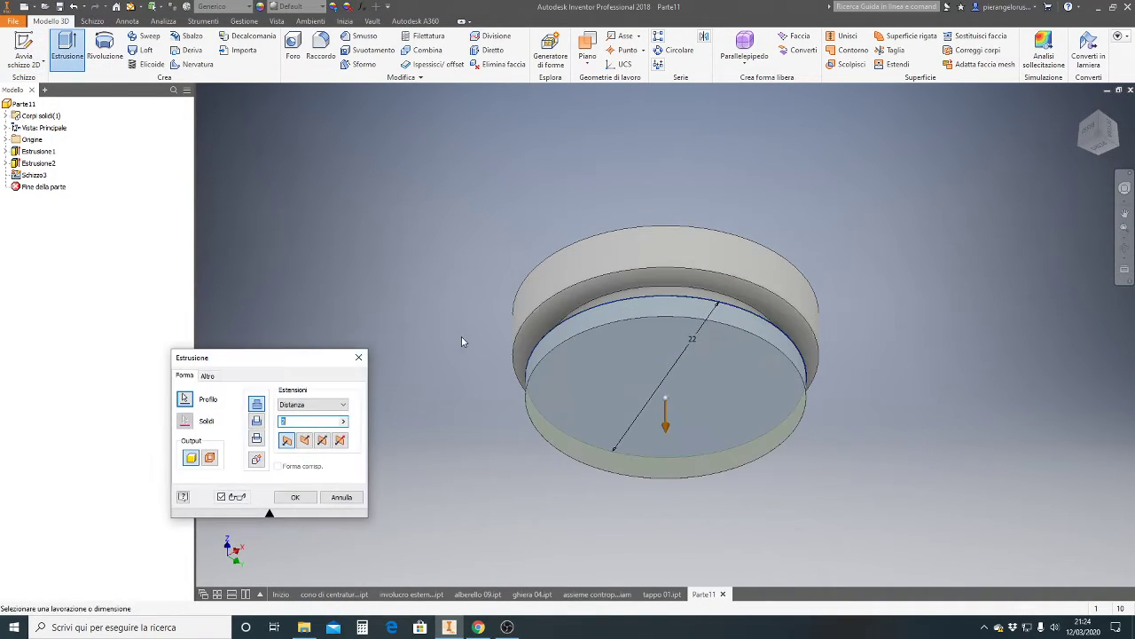
text(2)
key(BackSpace)
text(4)
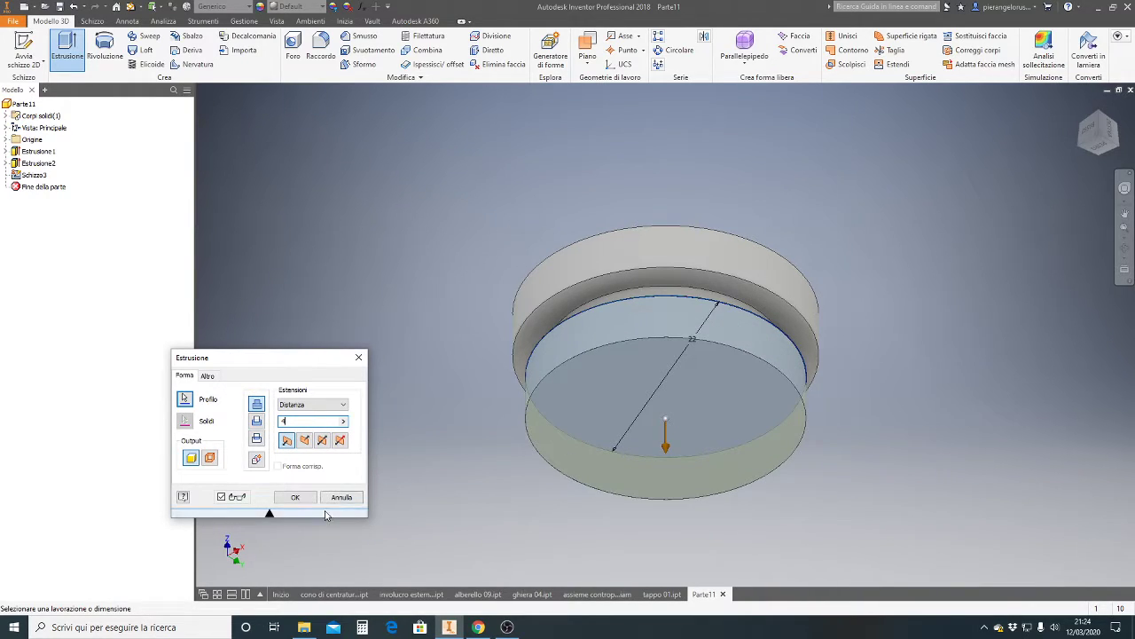
click(298, 497)
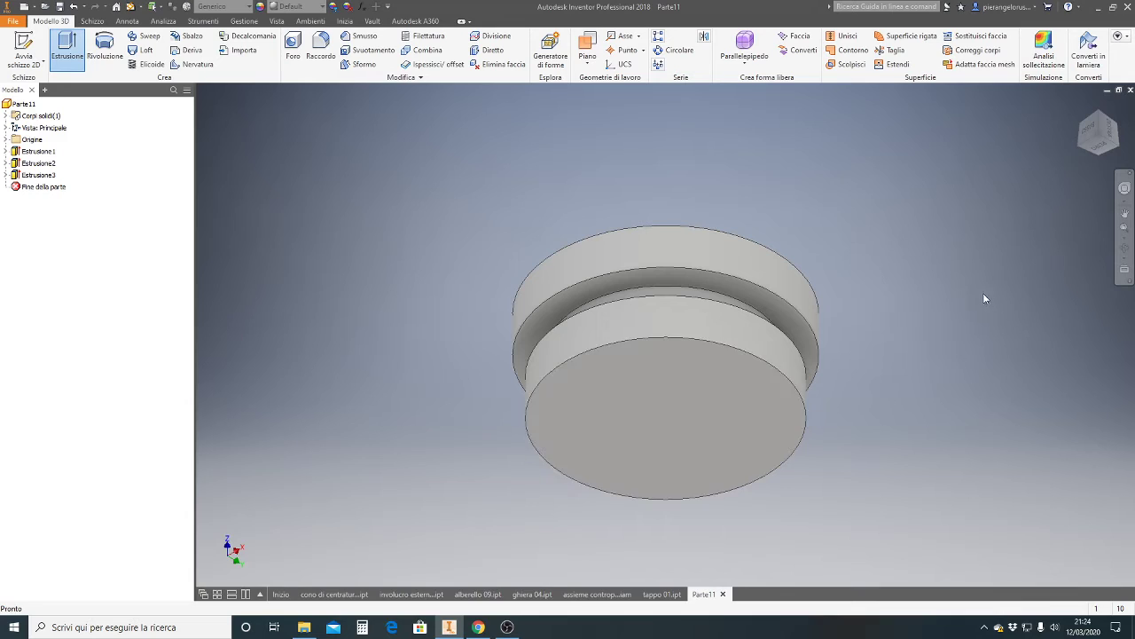
mouse_move(1098, 133)
click(1100, 115)
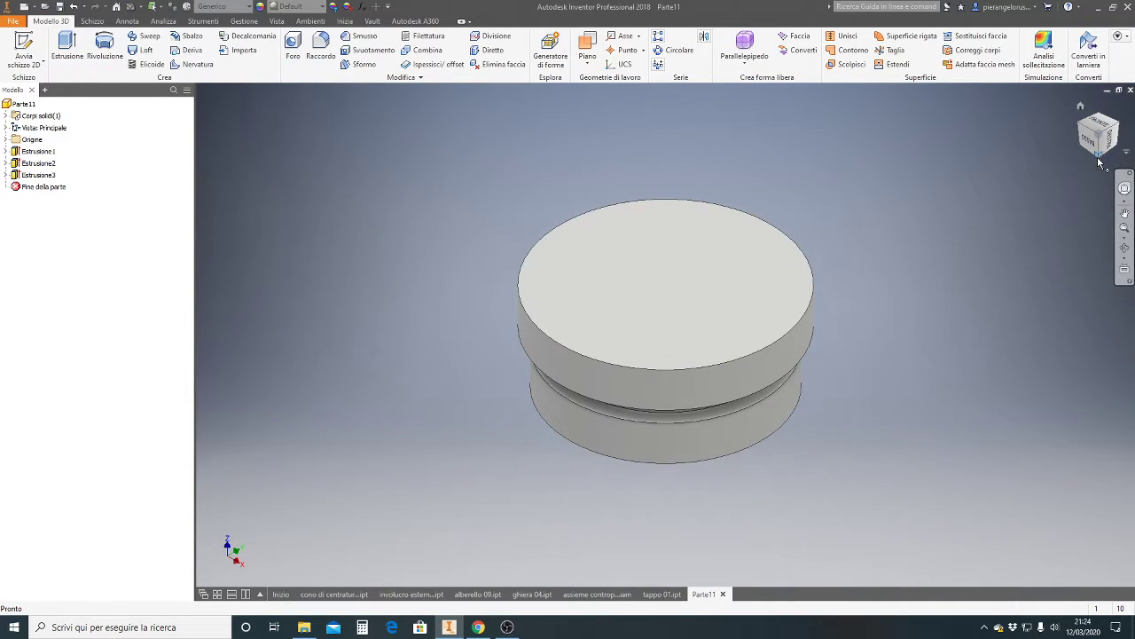
click(1100, 155)
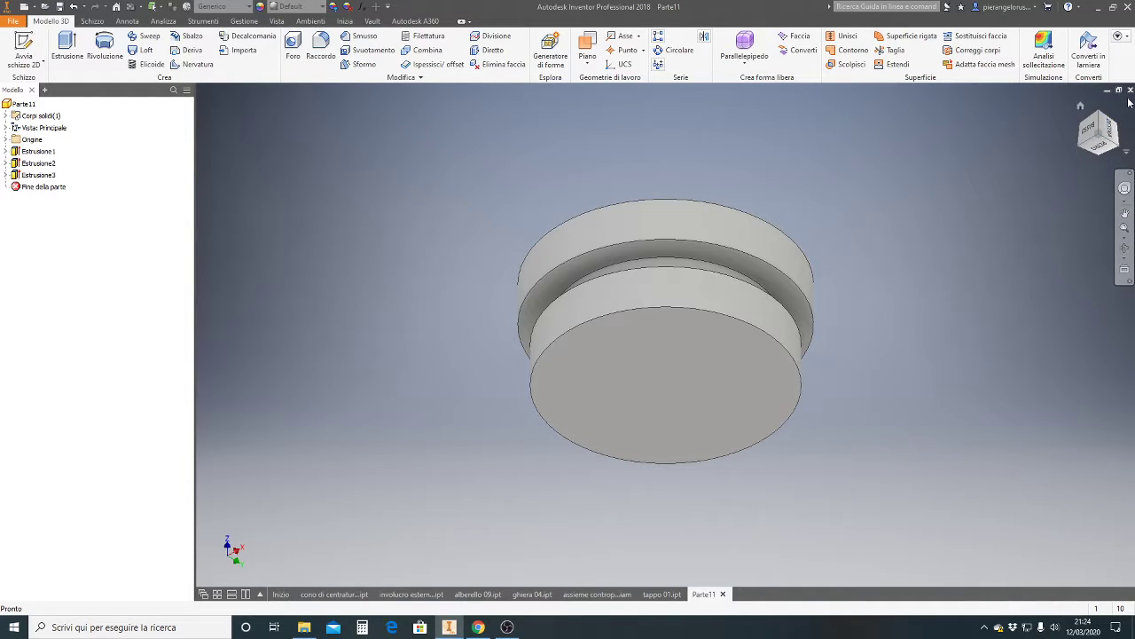
click(1106, 118)
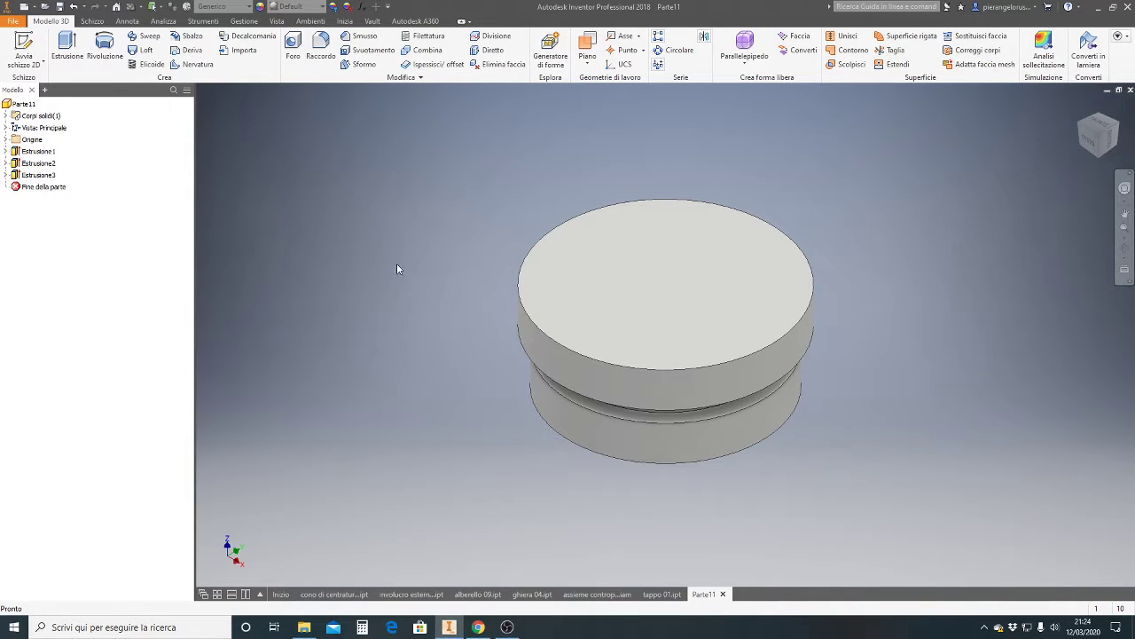
click(479, 627)
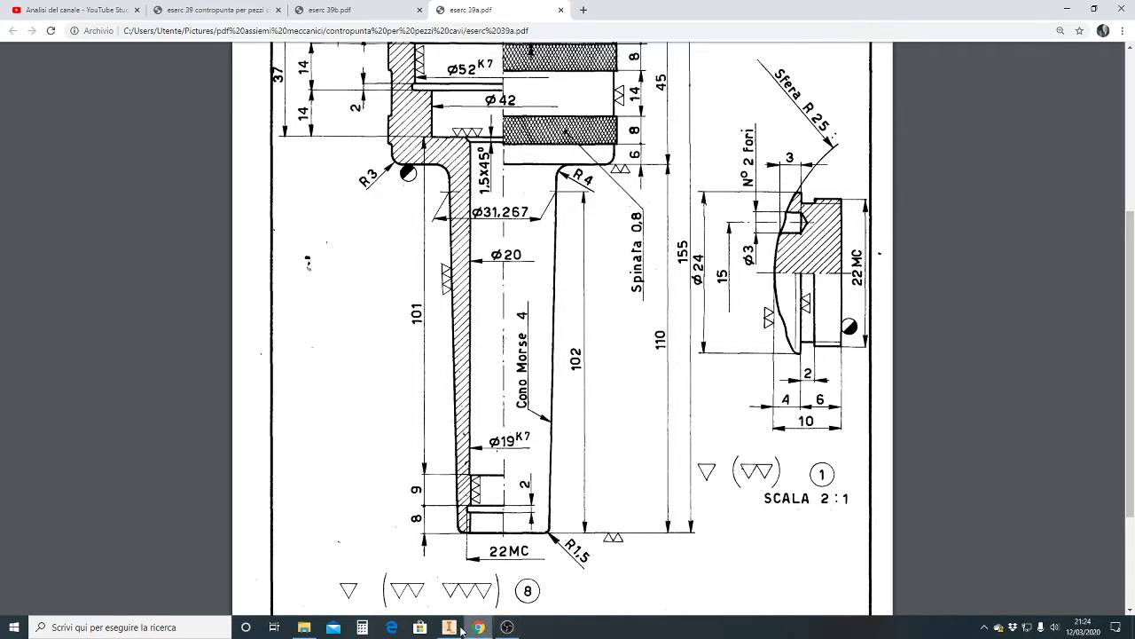
click(449, 627)
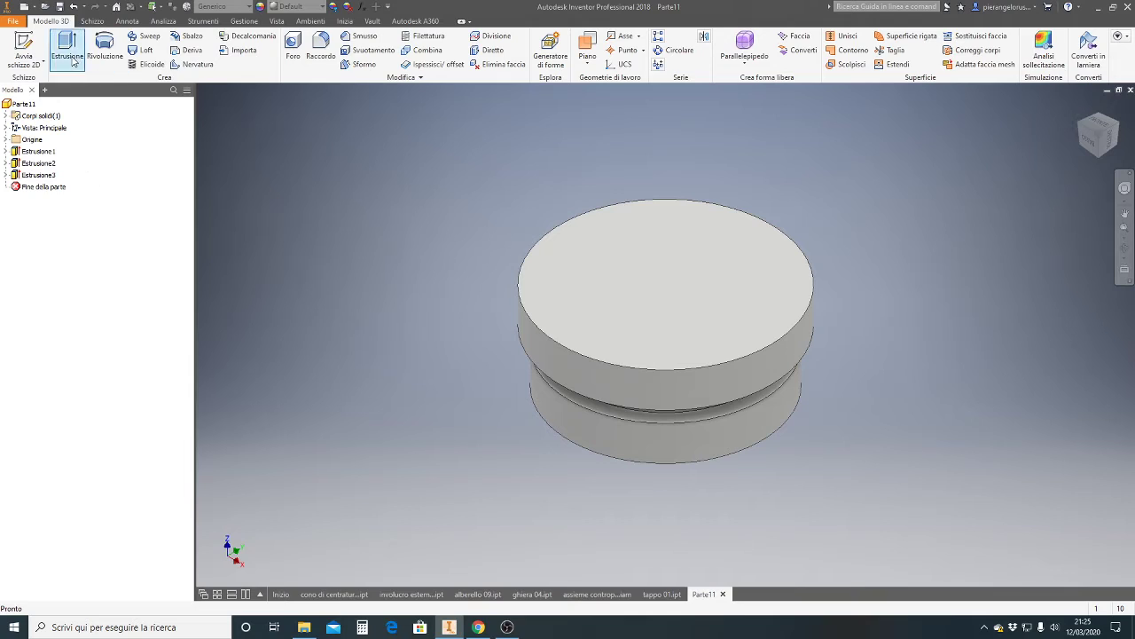
Step: Sketch a Ø15 circle centred on the origin of the plug's top face, then select it
click(39, 67)
click(615, 304)
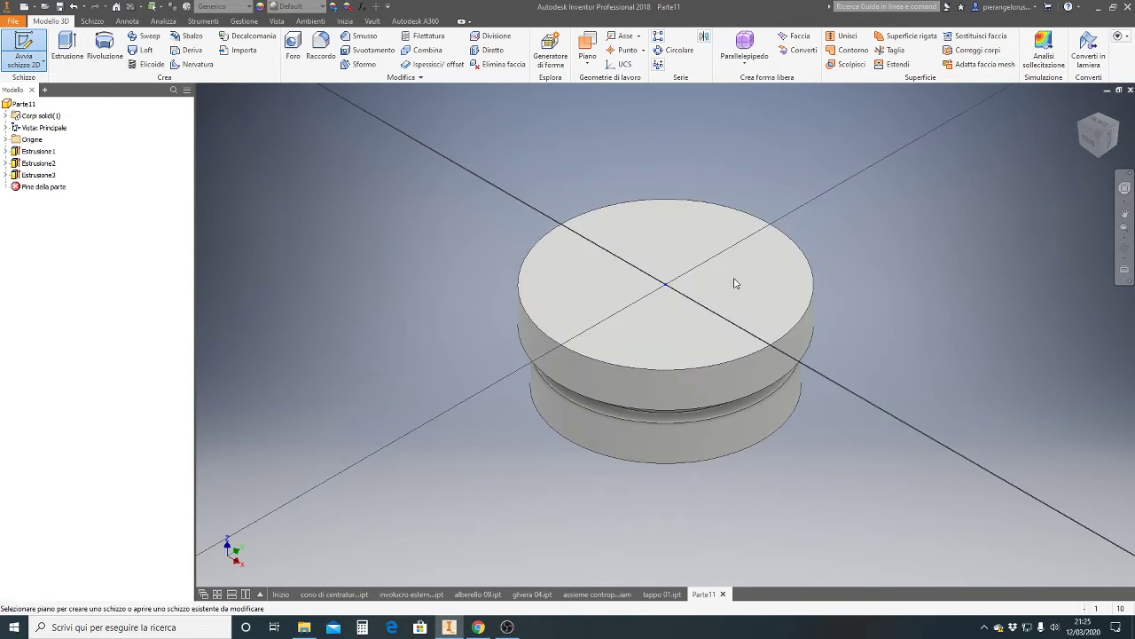
click(97, 52)
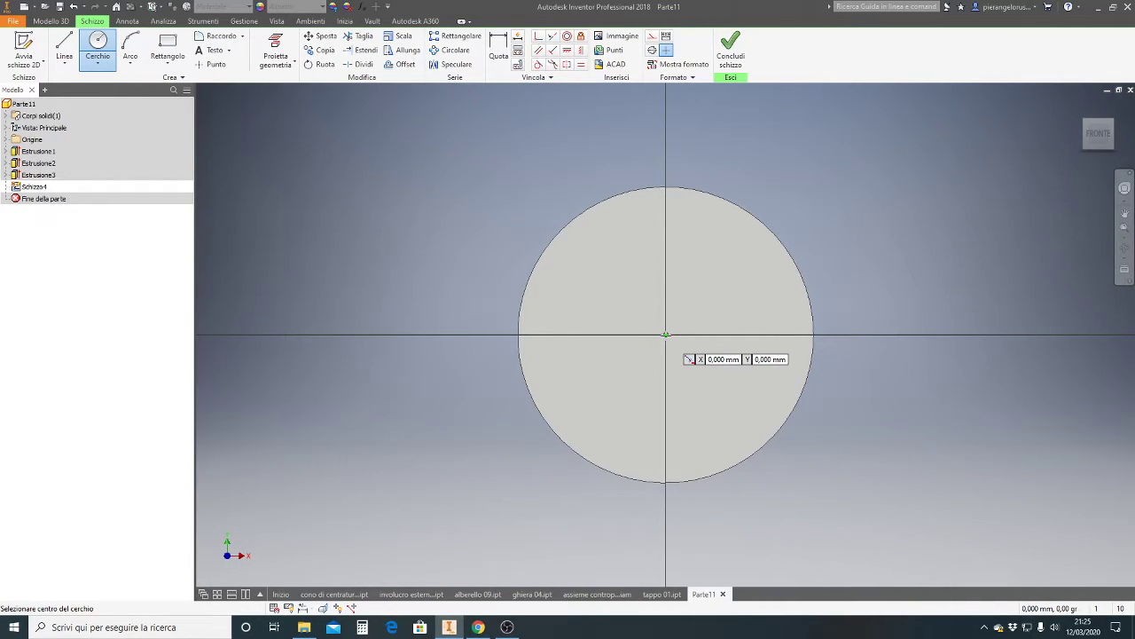
click(665, 335)
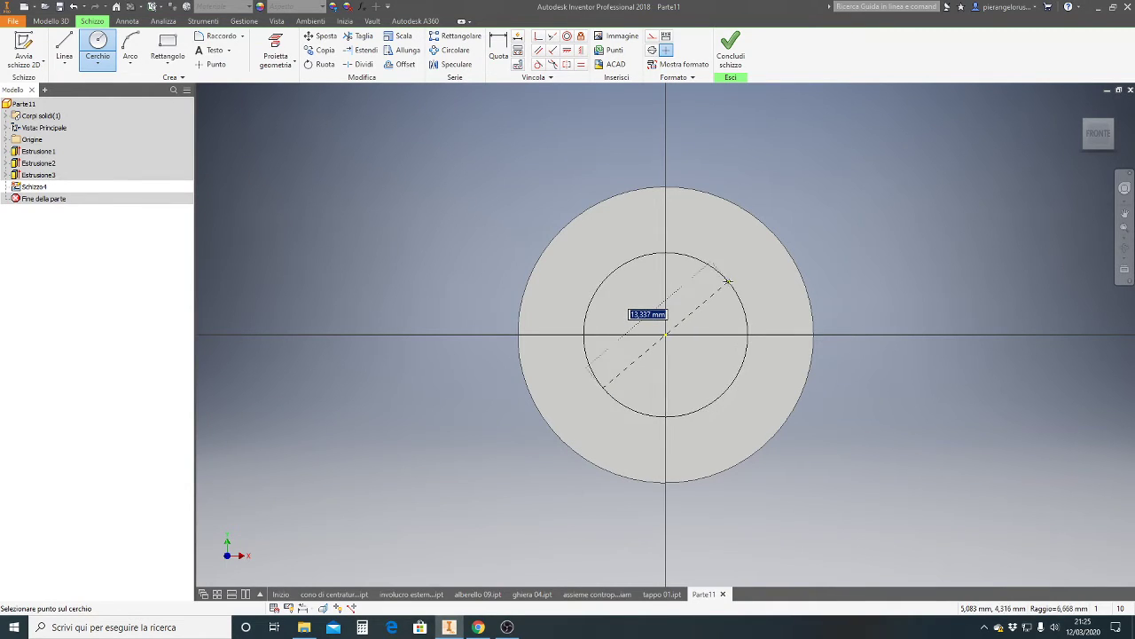
text(15)
key(Return)
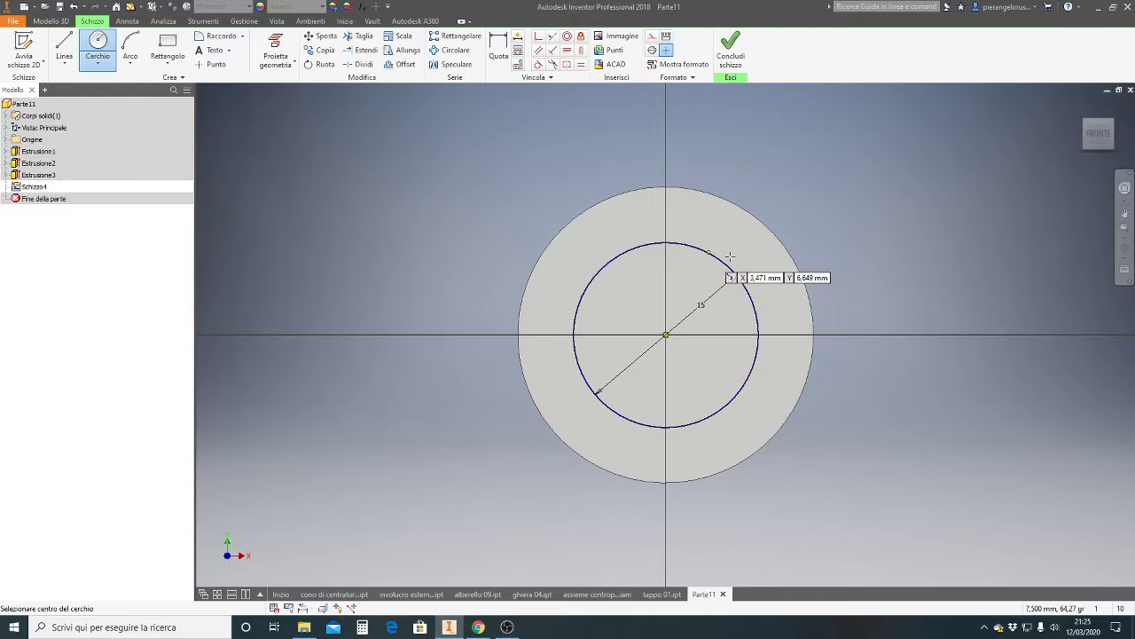
key(Escape)
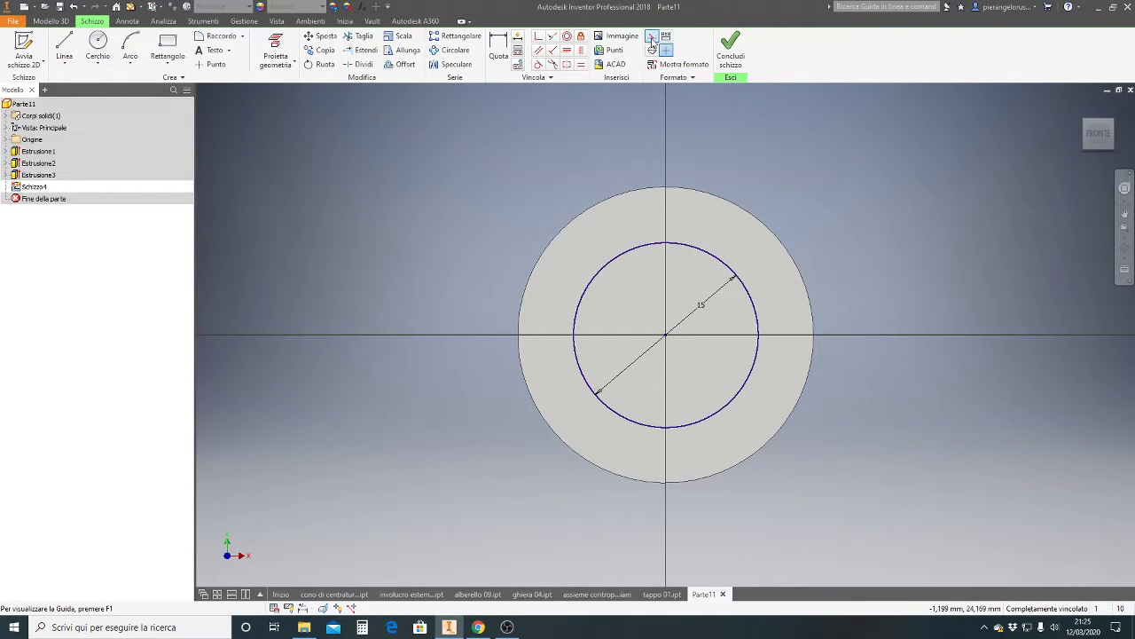
click(654, 245)
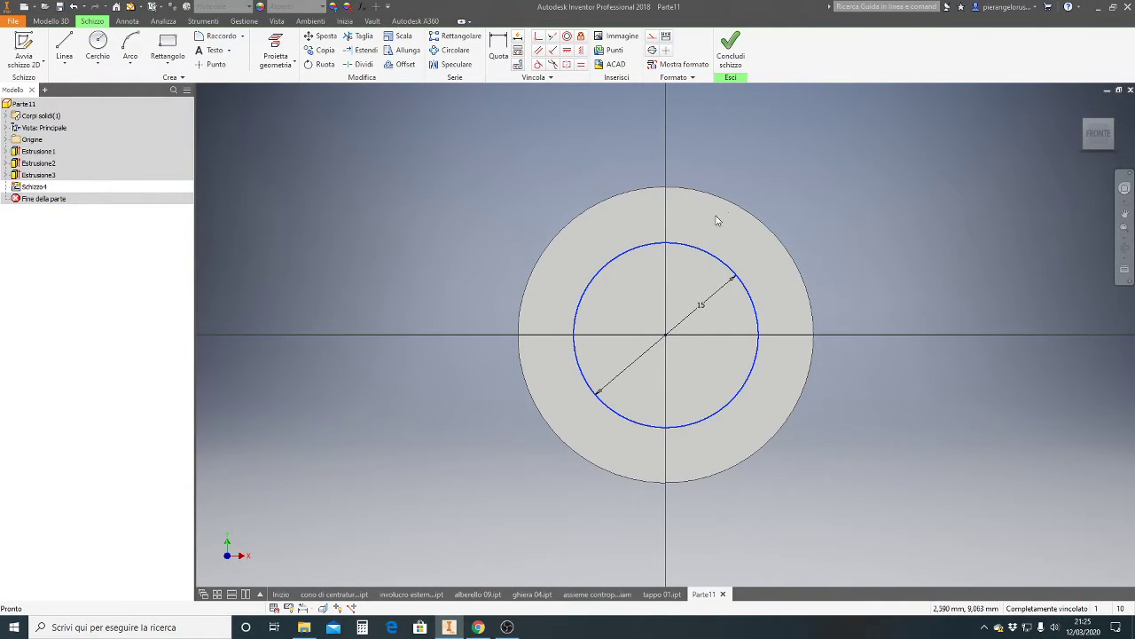
Step: Make the Ø15 circle construction geometry and place points on its left and right quadrants
click(652, 37)
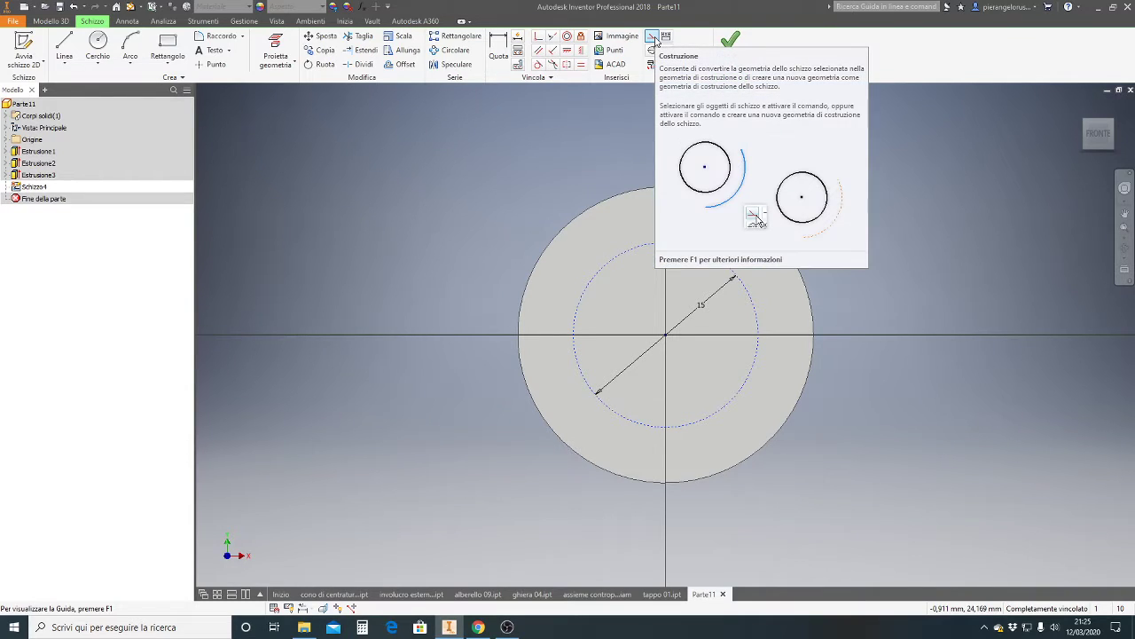
click(654, 40)
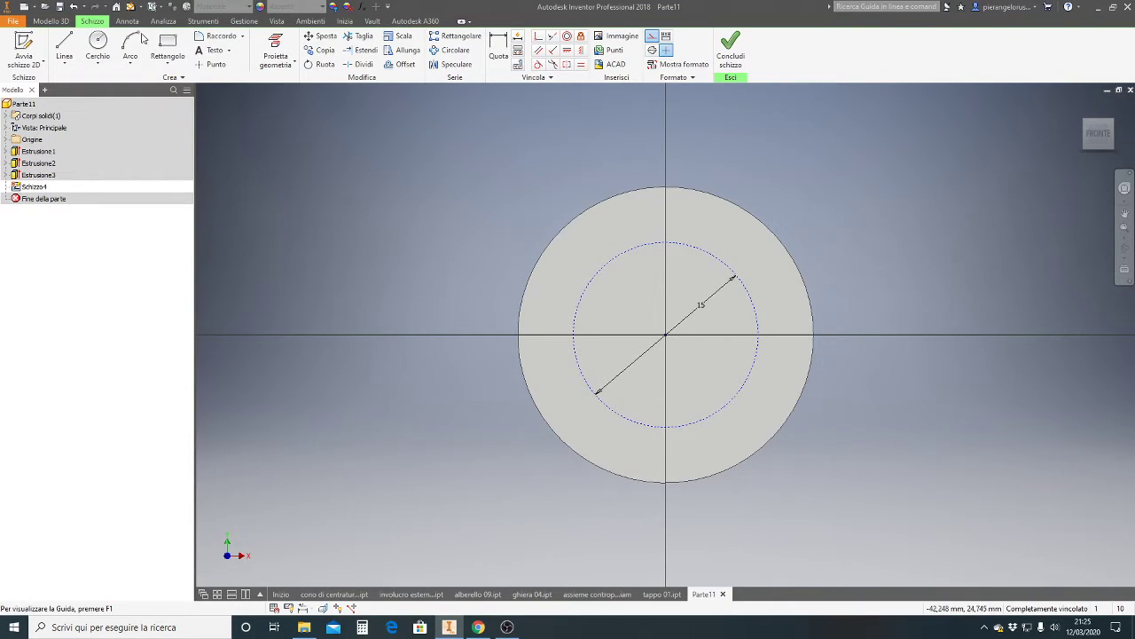
click(213, 65)
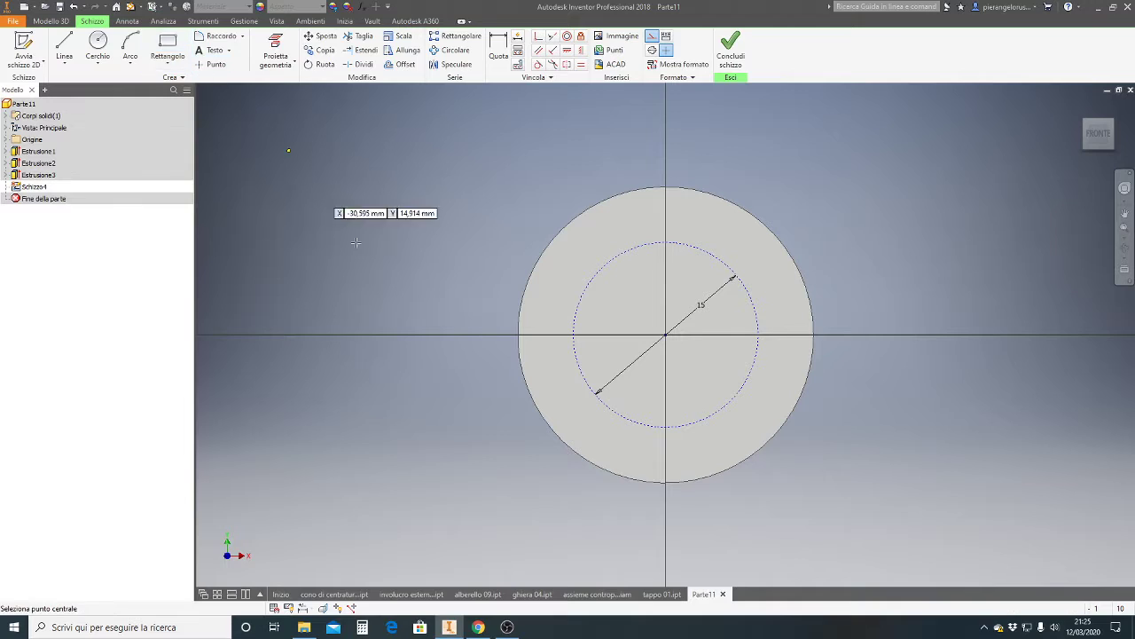
click(575, 313)
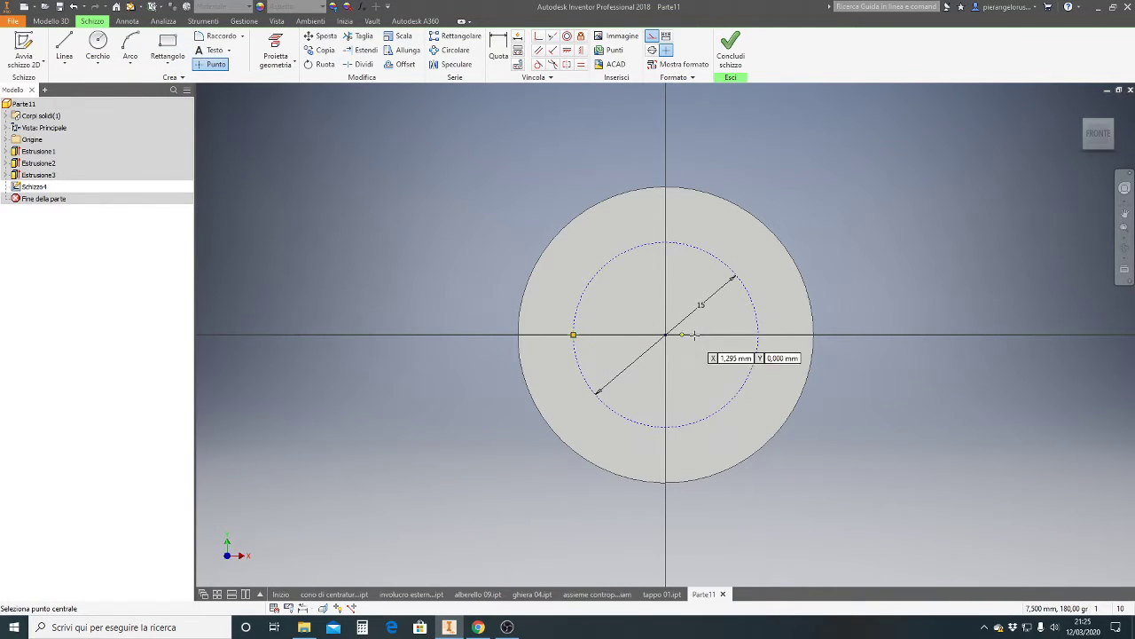
click(755, 315)
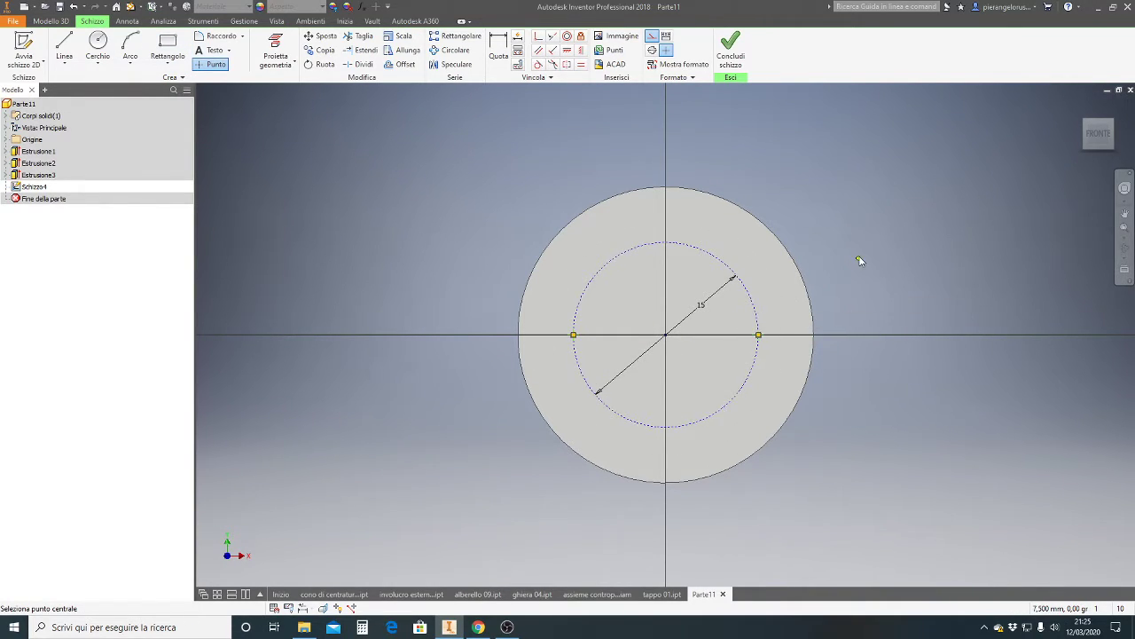
key(Escape)
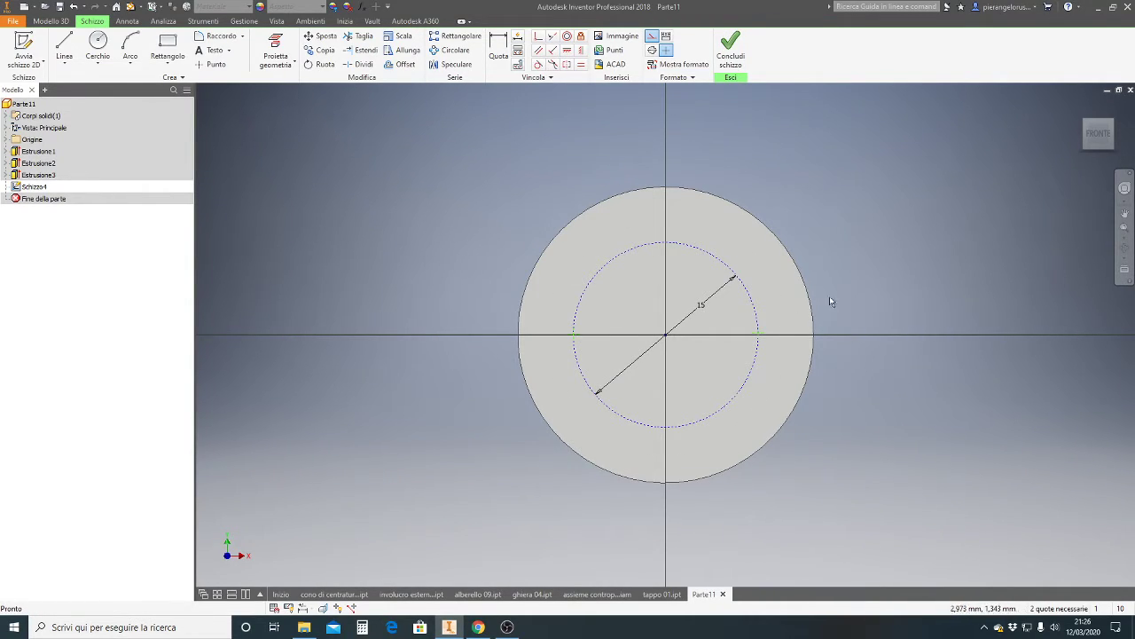
Step: Finish the sketch and start a hole feature at the two points, checking the PDF drawing
click(731, 53)
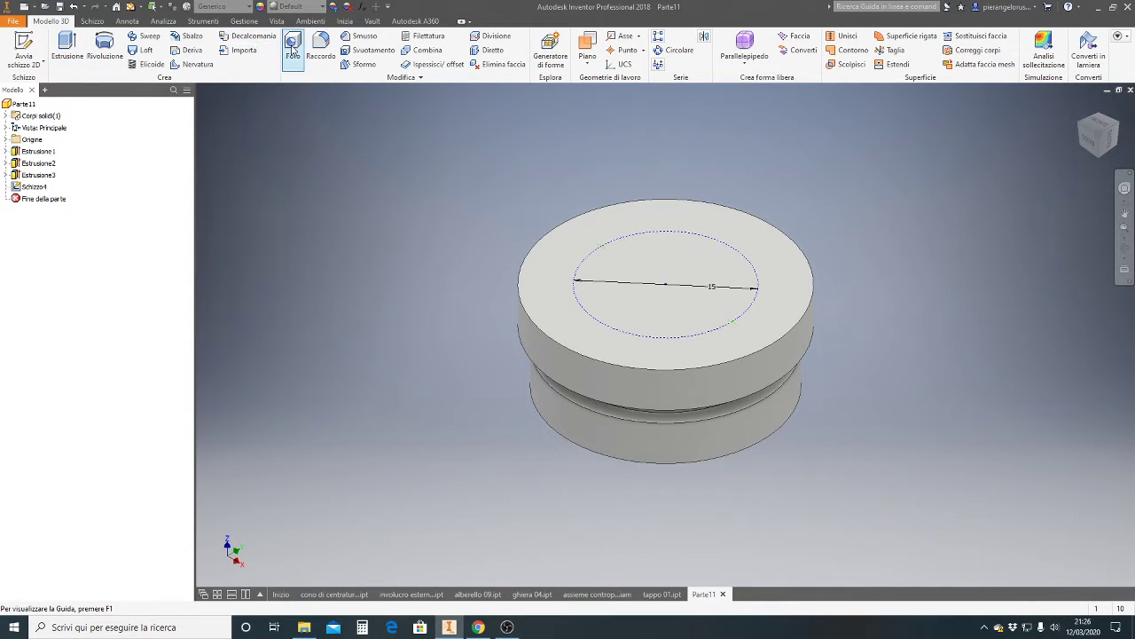
click(293, 49)
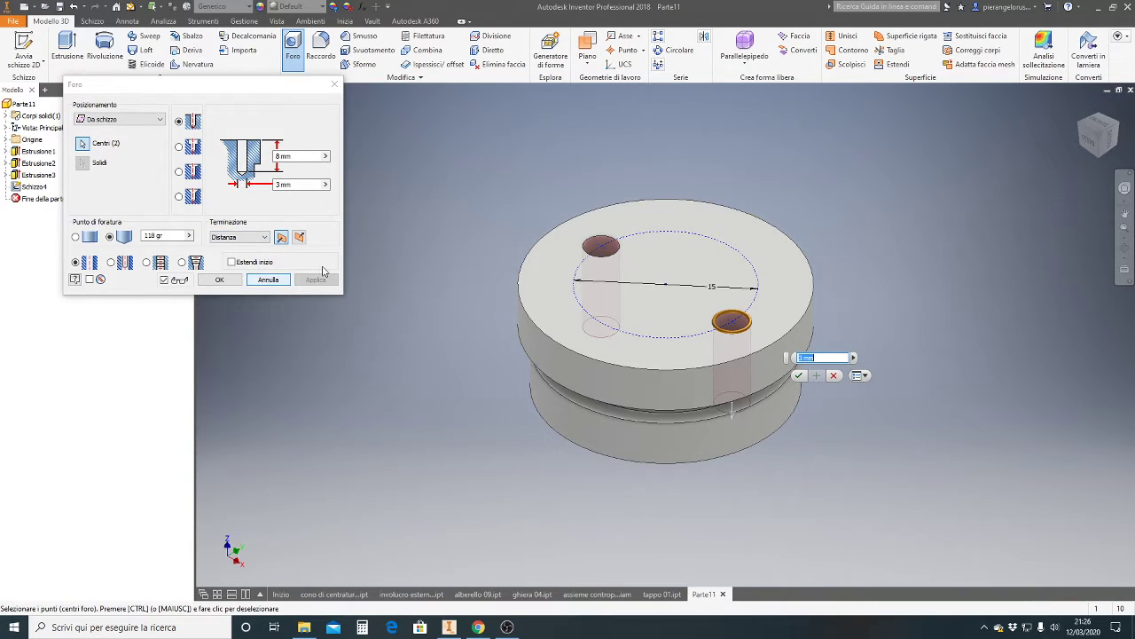
click(479, 627)
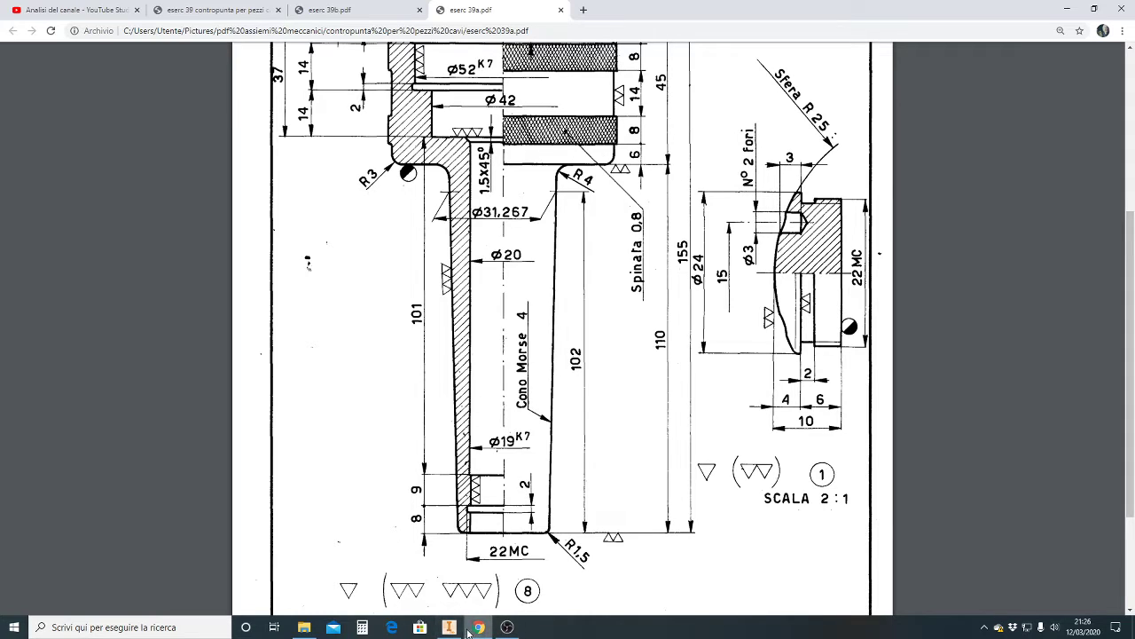
mouse_move(449, 627)
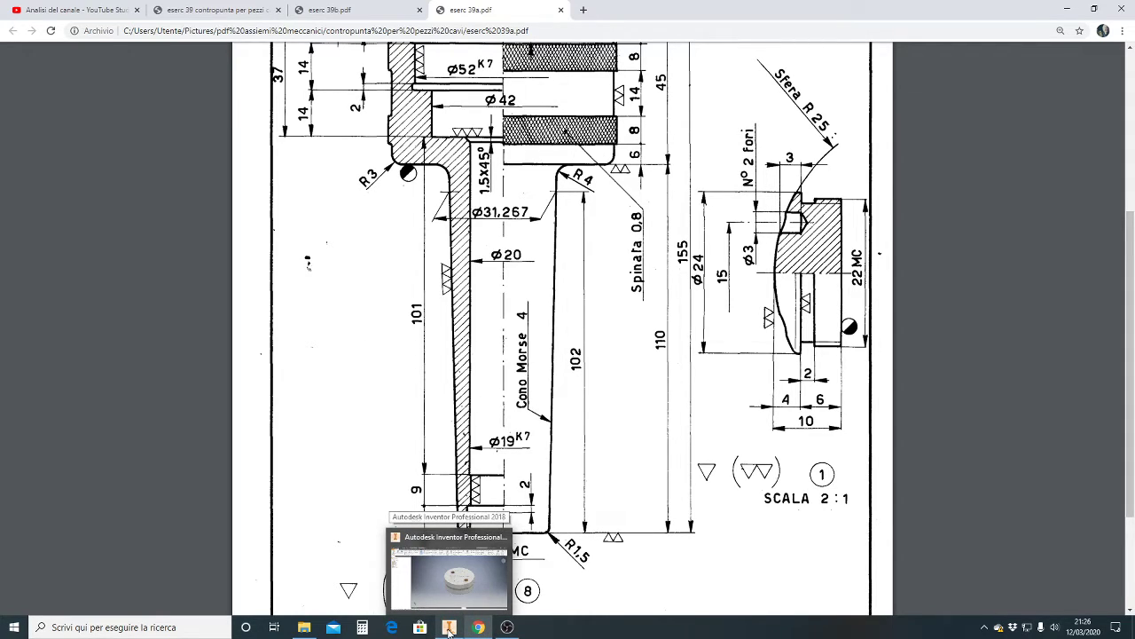
click(449, 628)
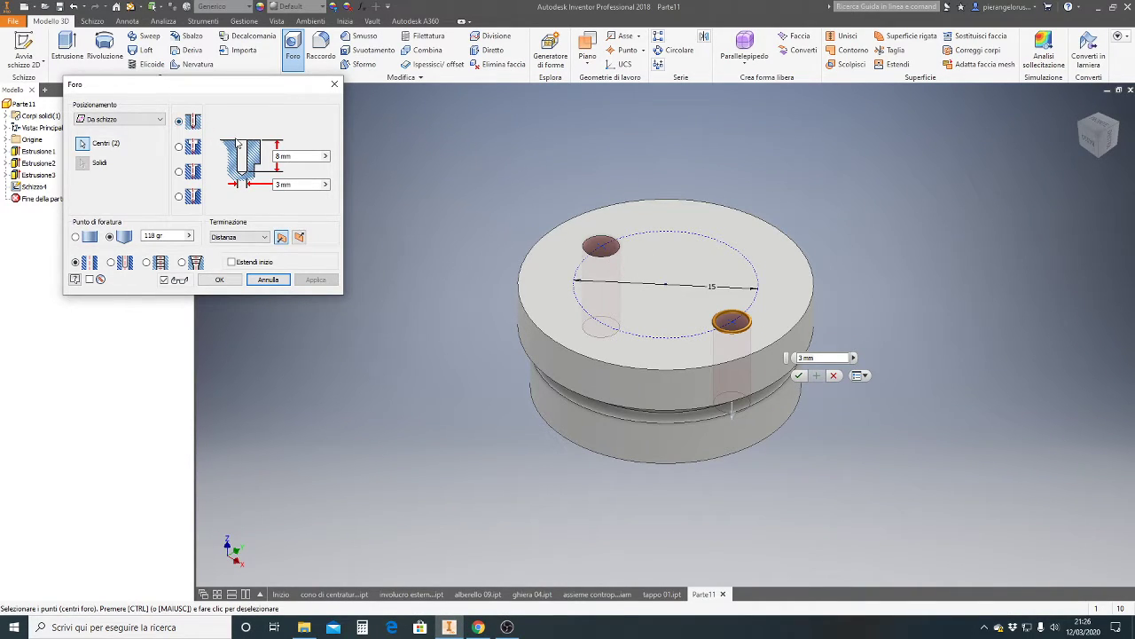
Step: Set the hole diameter to 4 mm, create both holes, and orbit to the underside
click(293, 157)
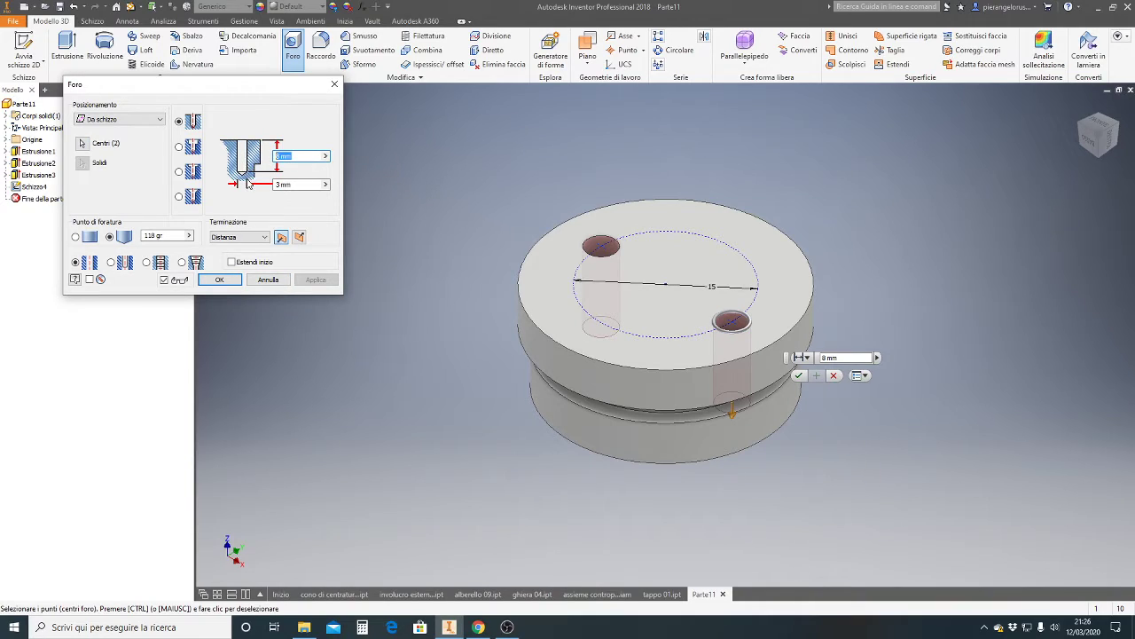
text(4)
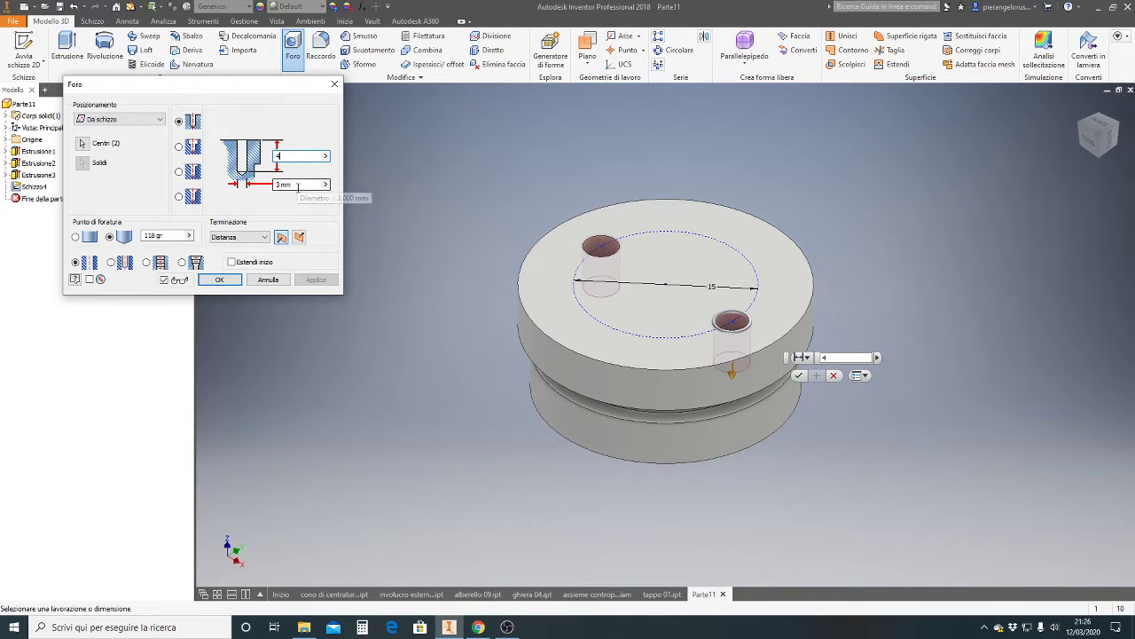
click(229, 280)
click(229, 281)
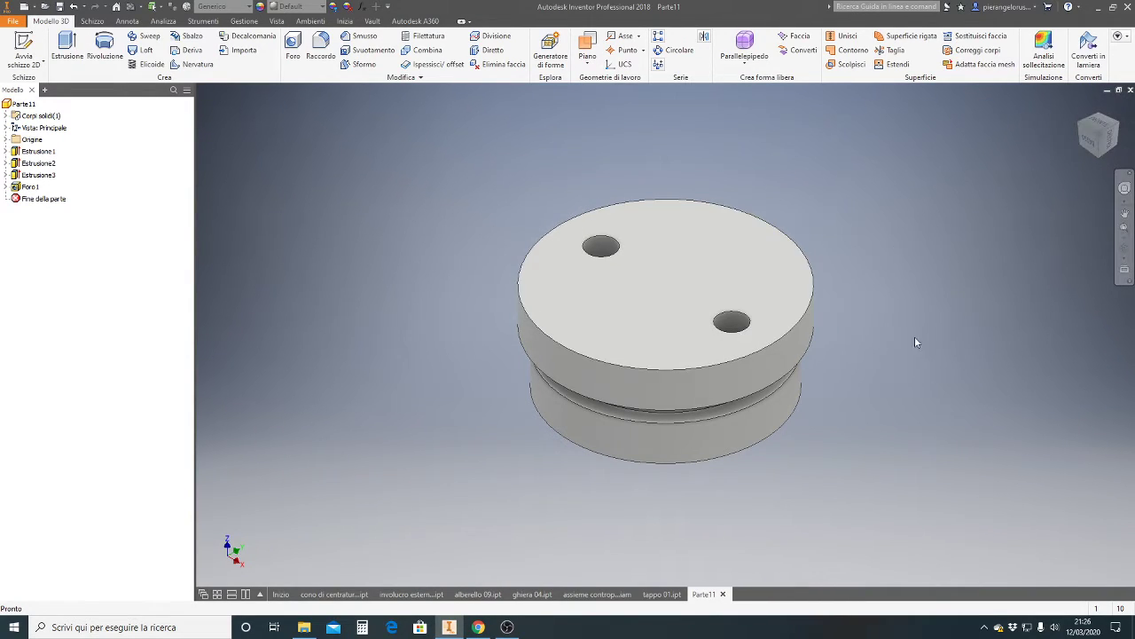
shift+middle_drag(1006, 283, 821, 337)
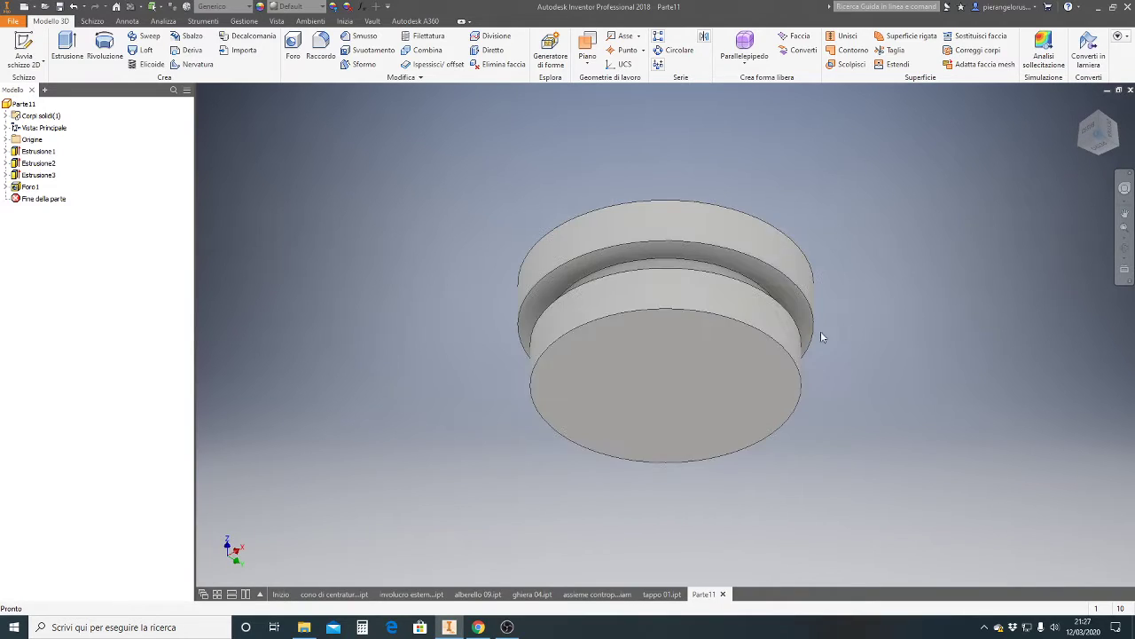
Step: From the home view, start a new 2D sketch on the origin's Piano XZ
click(1100, 115)
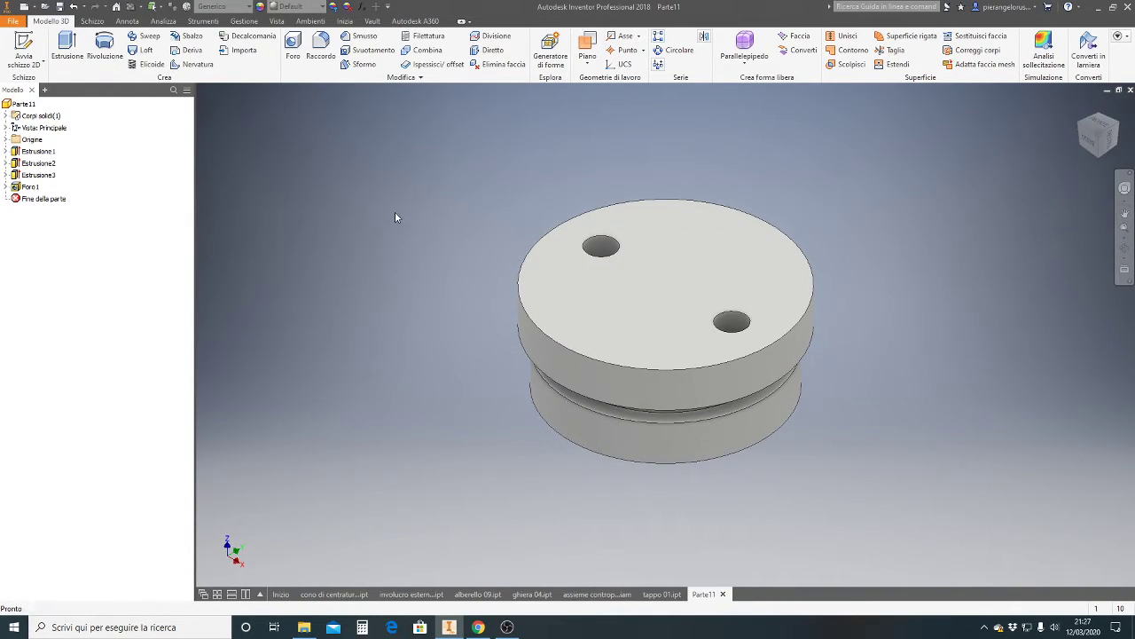
click(34, 64)
click(31, 83)
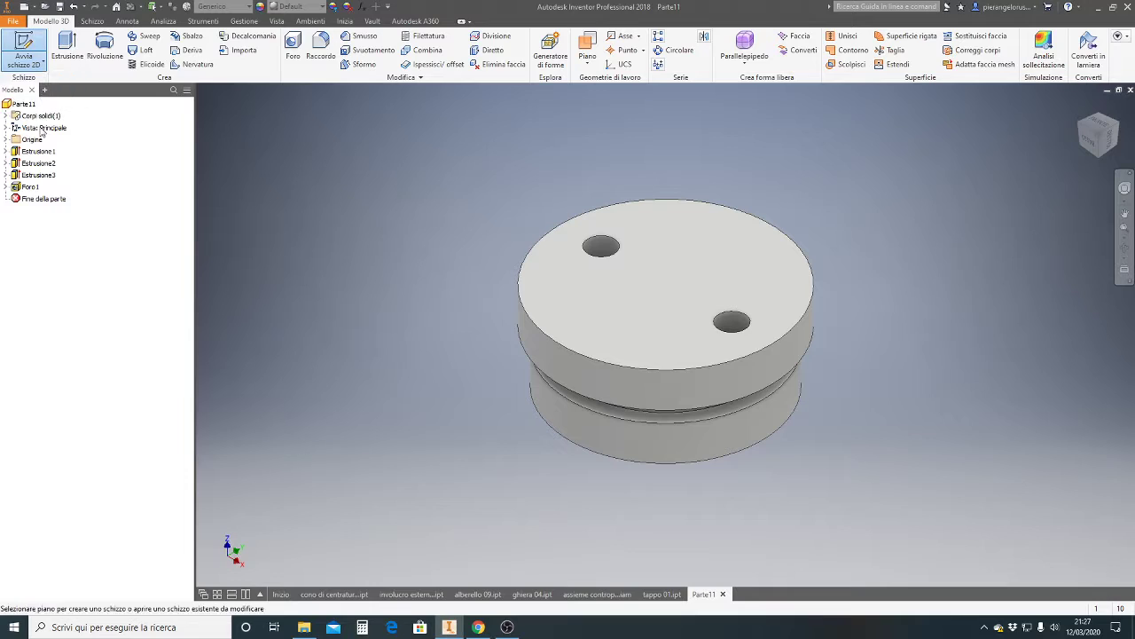
click(5, 139)
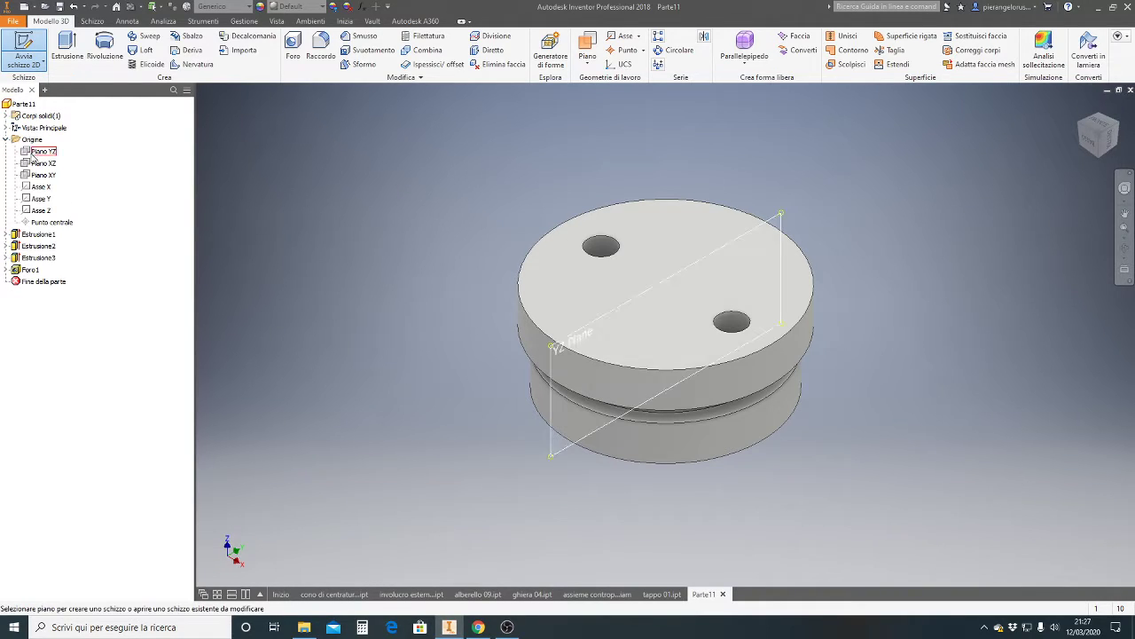
click(40, 164)
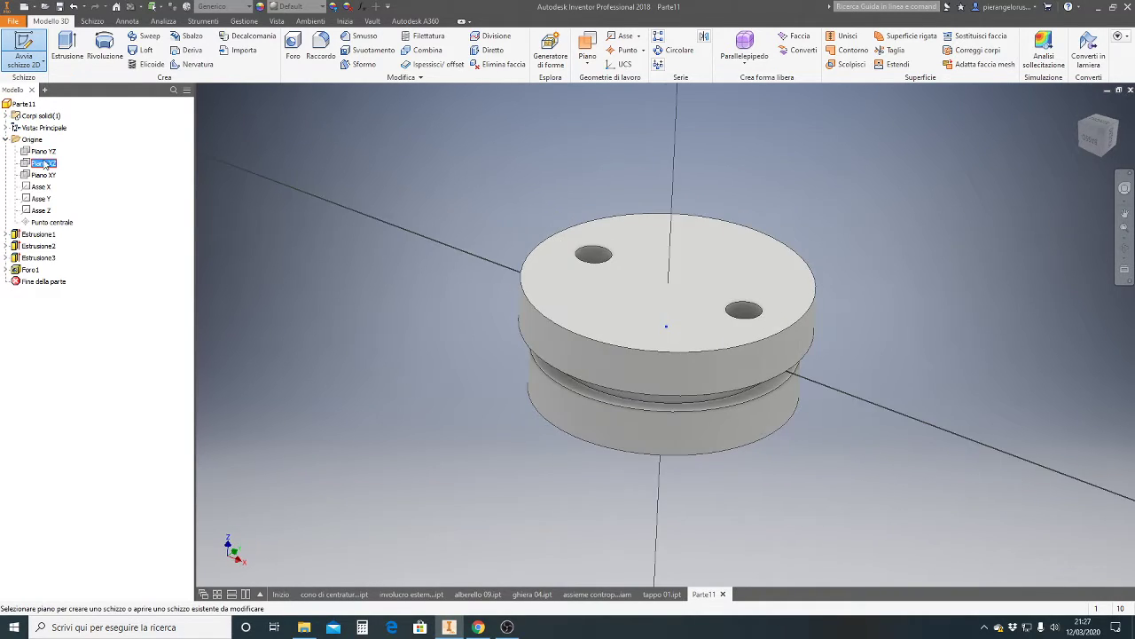
scroll(841, 290, up, 3)
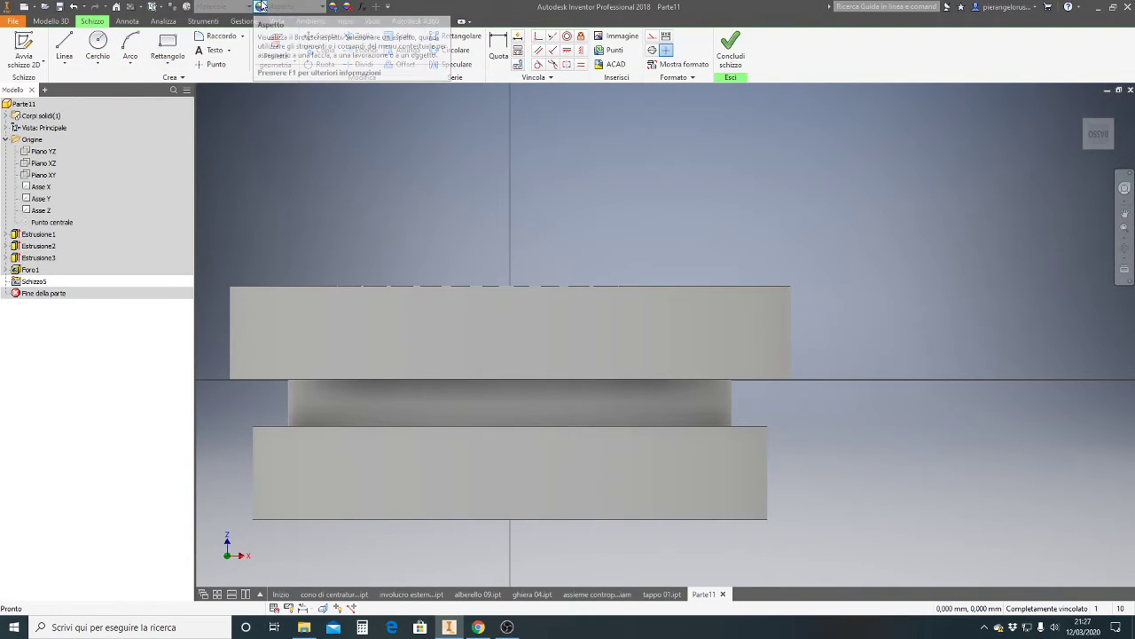
Step: Slice the view with F7 and project the upper block's top and right edges
key(F7)
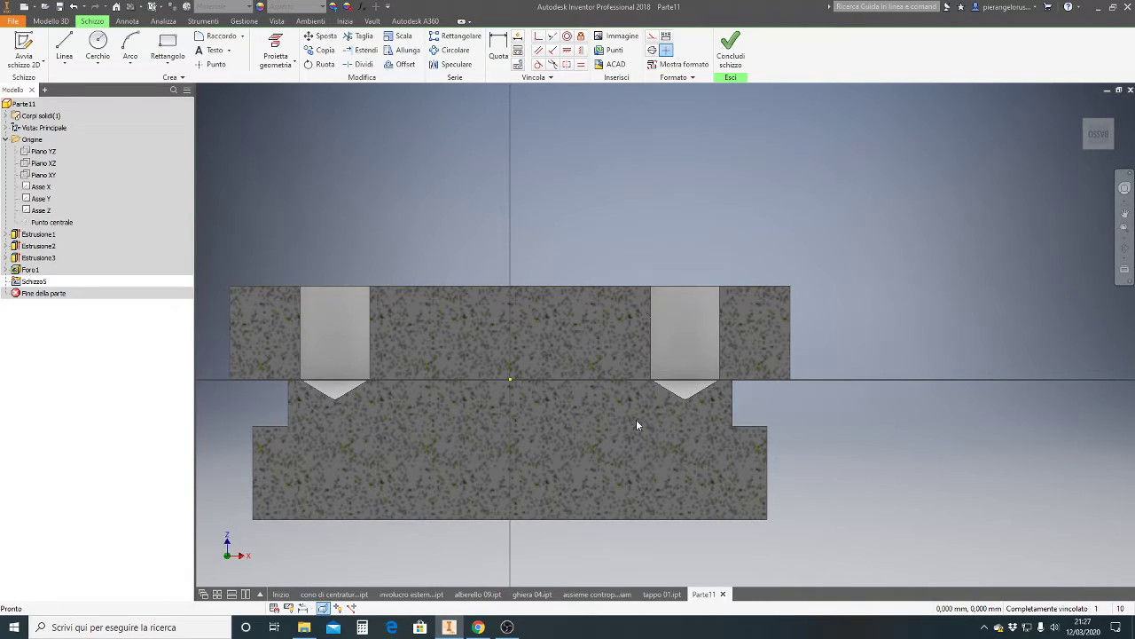
middle_drag(925, 213, 930, 182)
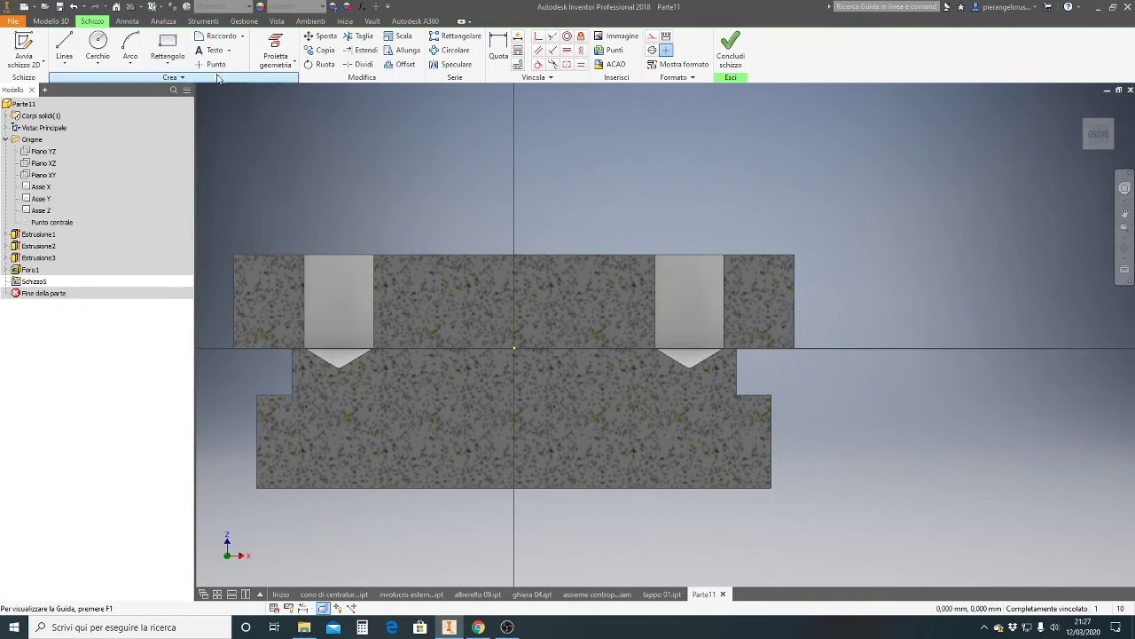
click(271, 70)
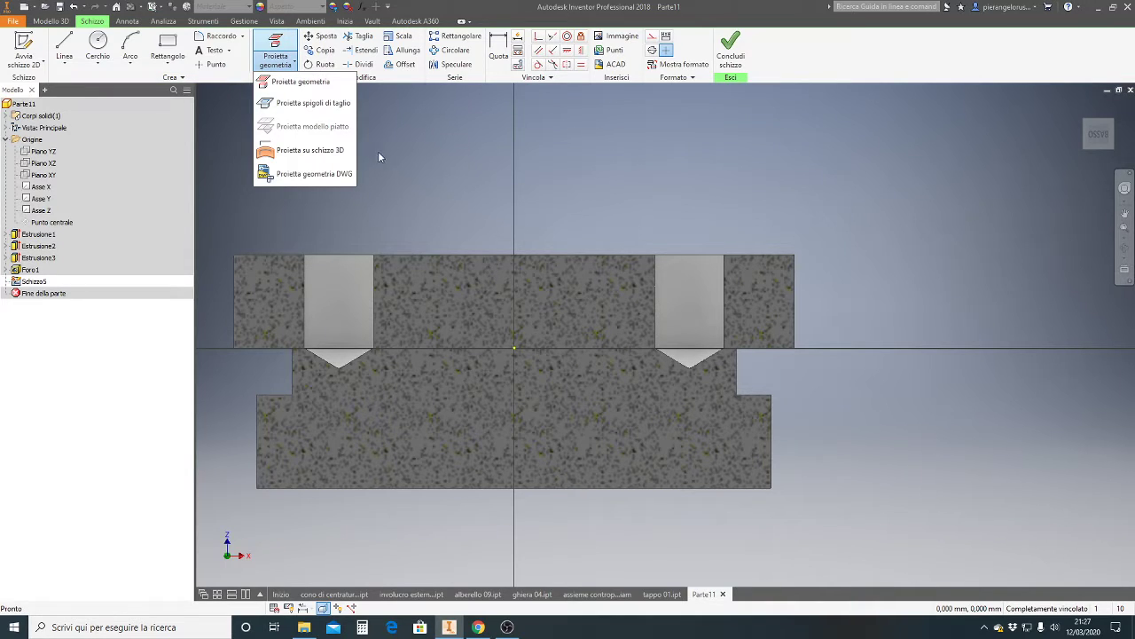
click(298, 82)
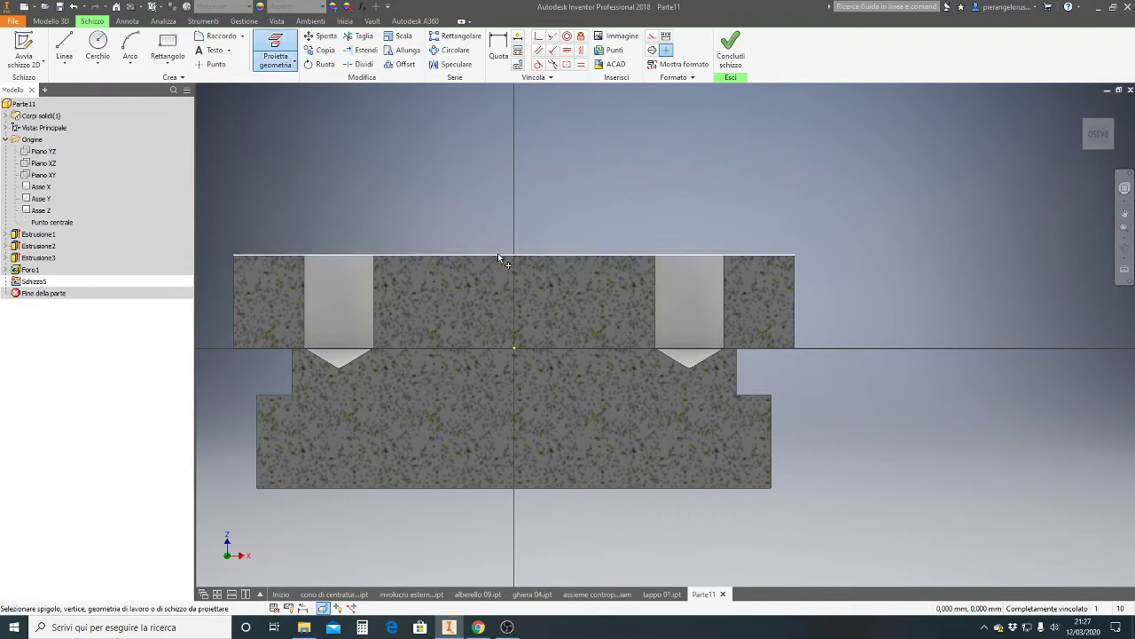
click(503, 257)
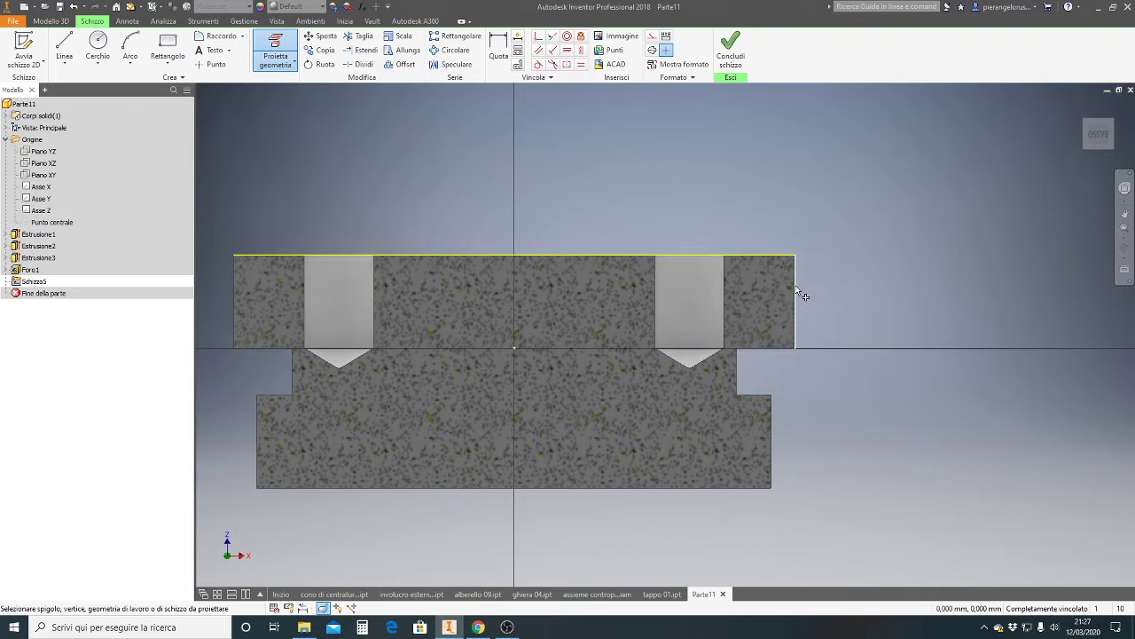
click(796, 289)
scroll(819, 218, down, 3)
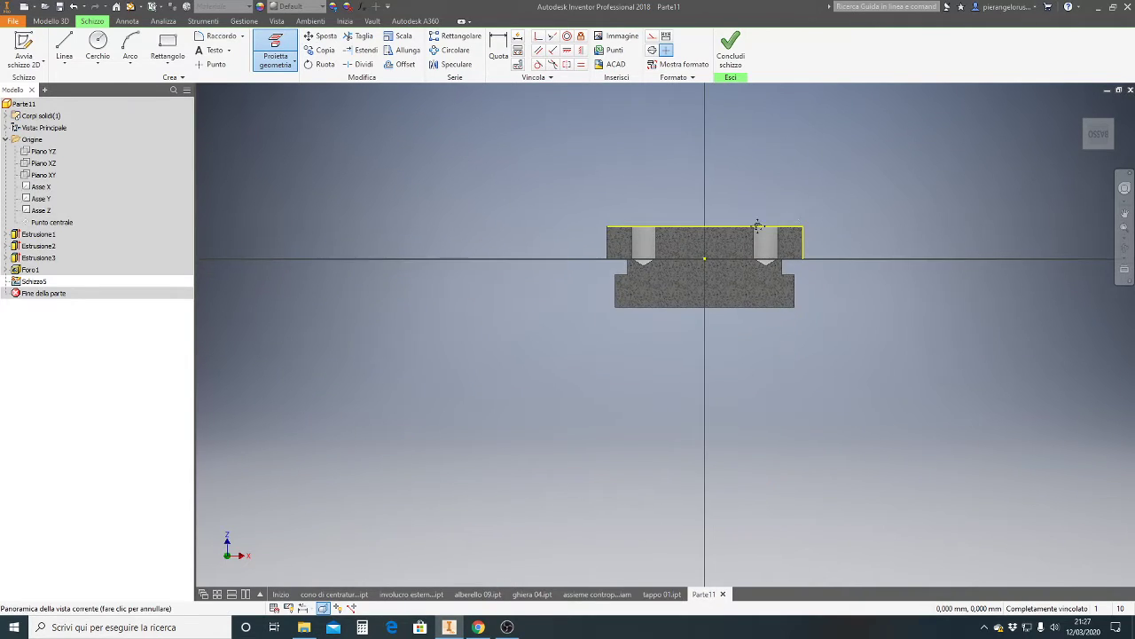
scroll(820, 218, down, 1)
Step: Draw a circle centred below the part and passing through its top edge
click(98, 45)
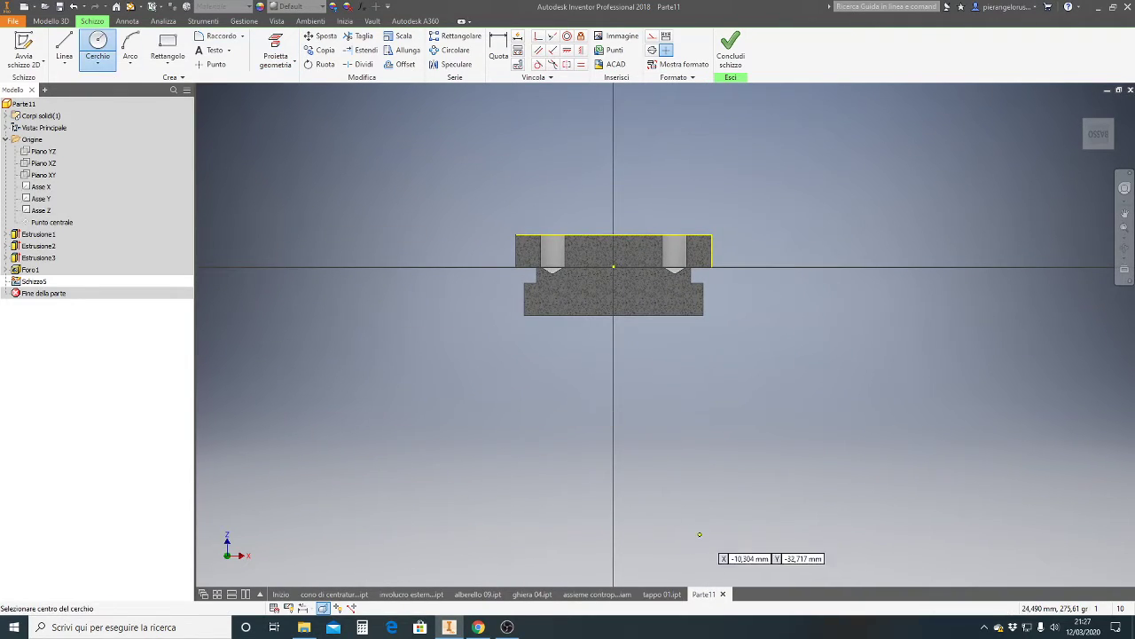
click(624, 464)
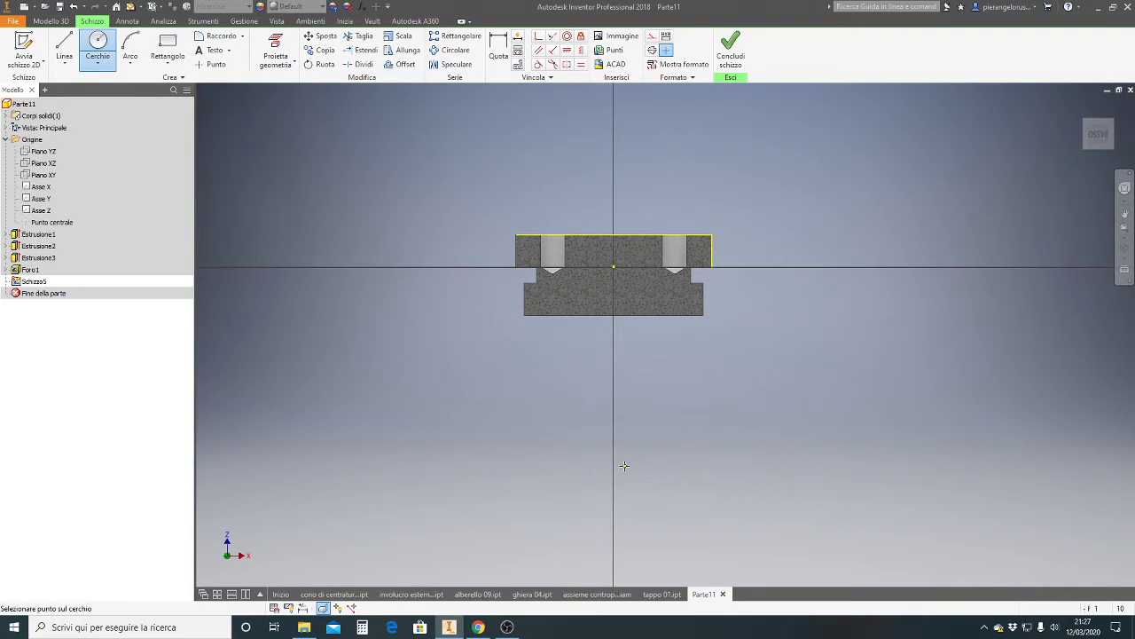
click(654, 237)
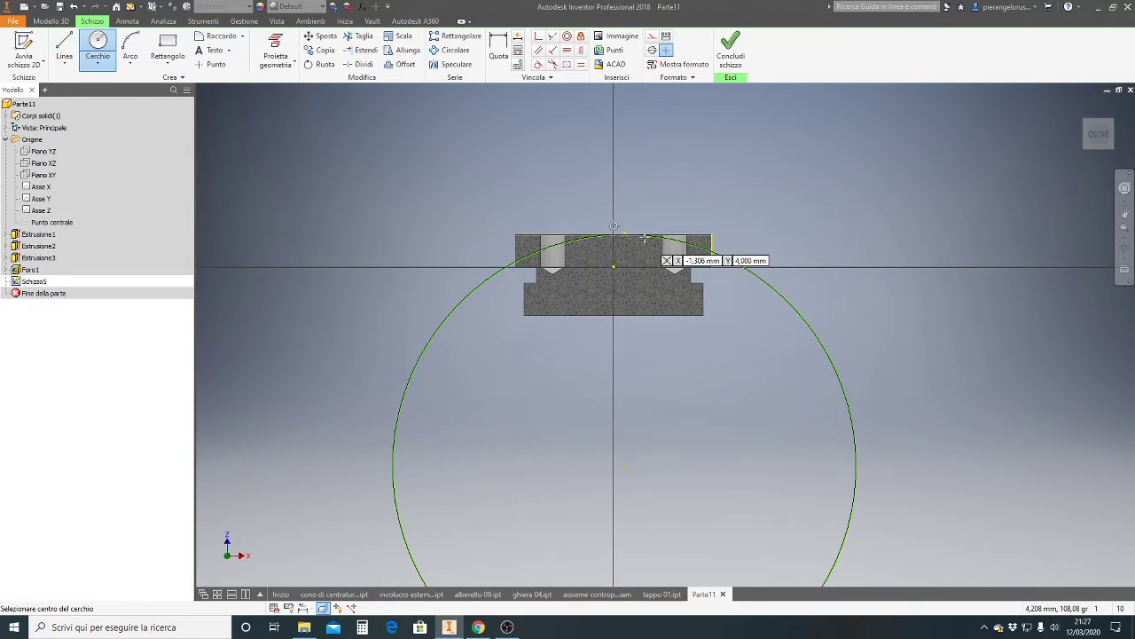
middle_drag(697, 363, 718, 272)
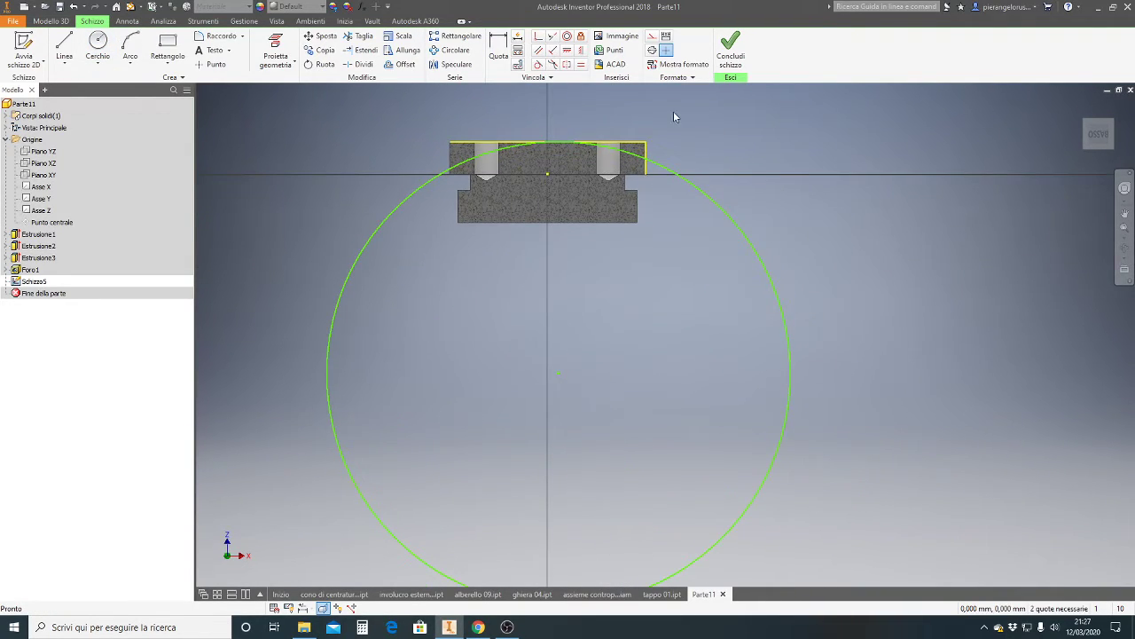
Step: Dimension the circle's diameter to 50, checking the dome radius on the PDF drawing
key(d)
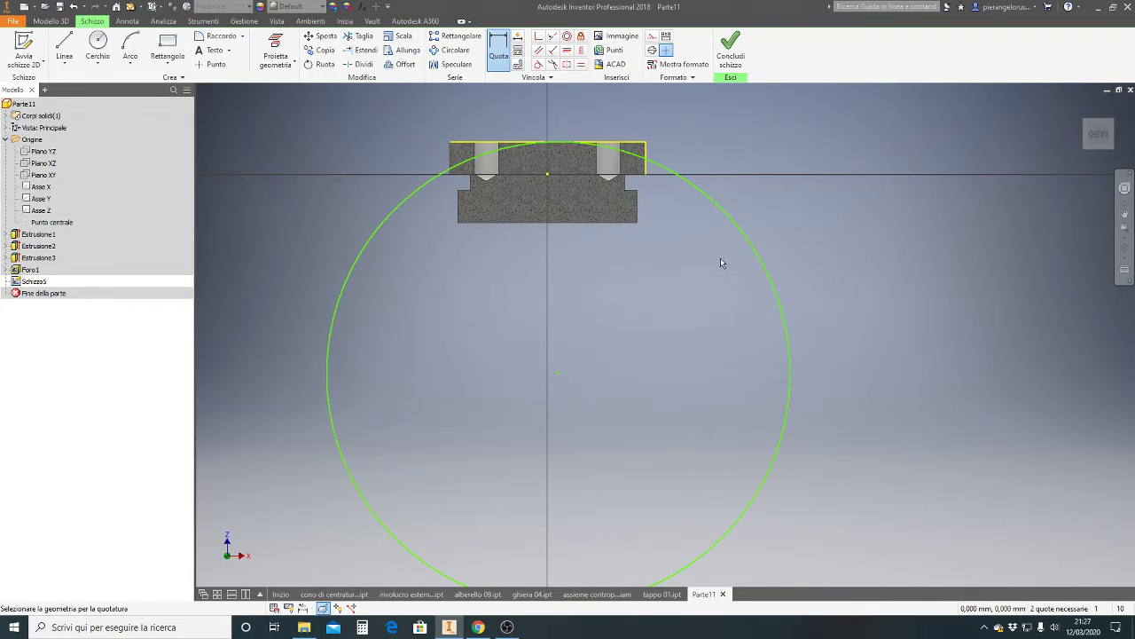
click(742, 237)
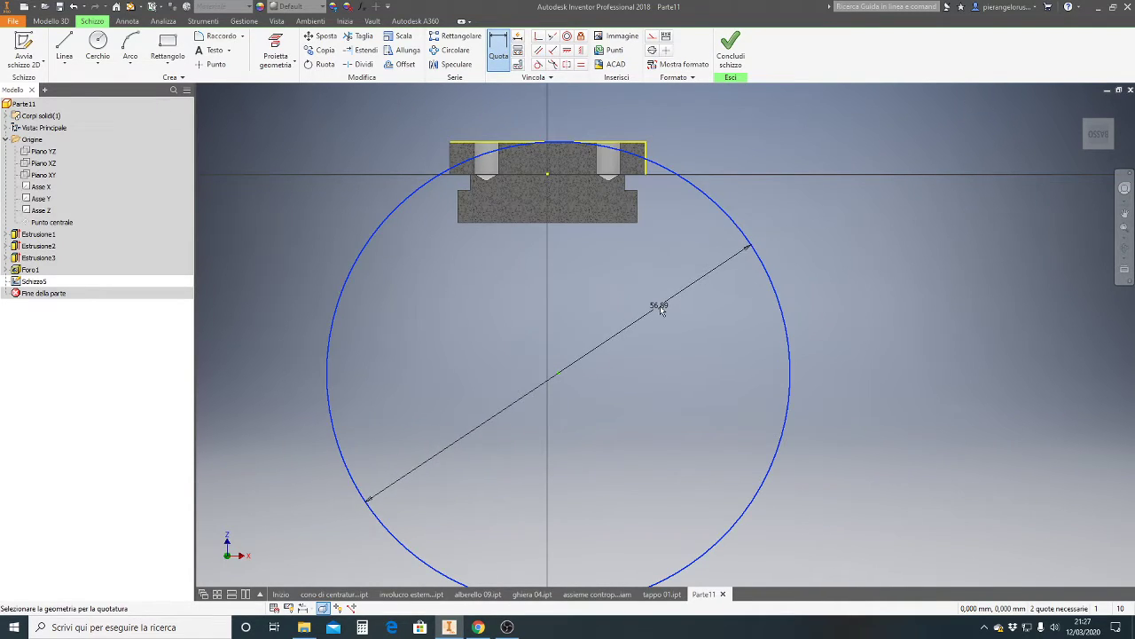
click(659, 306)
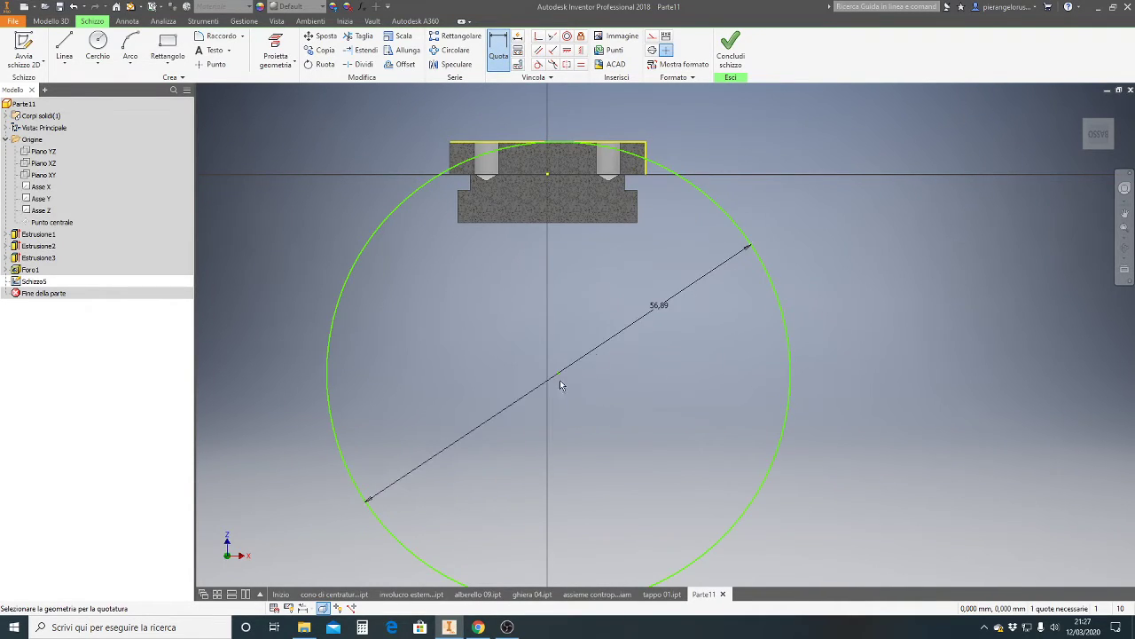
click(478, 627)
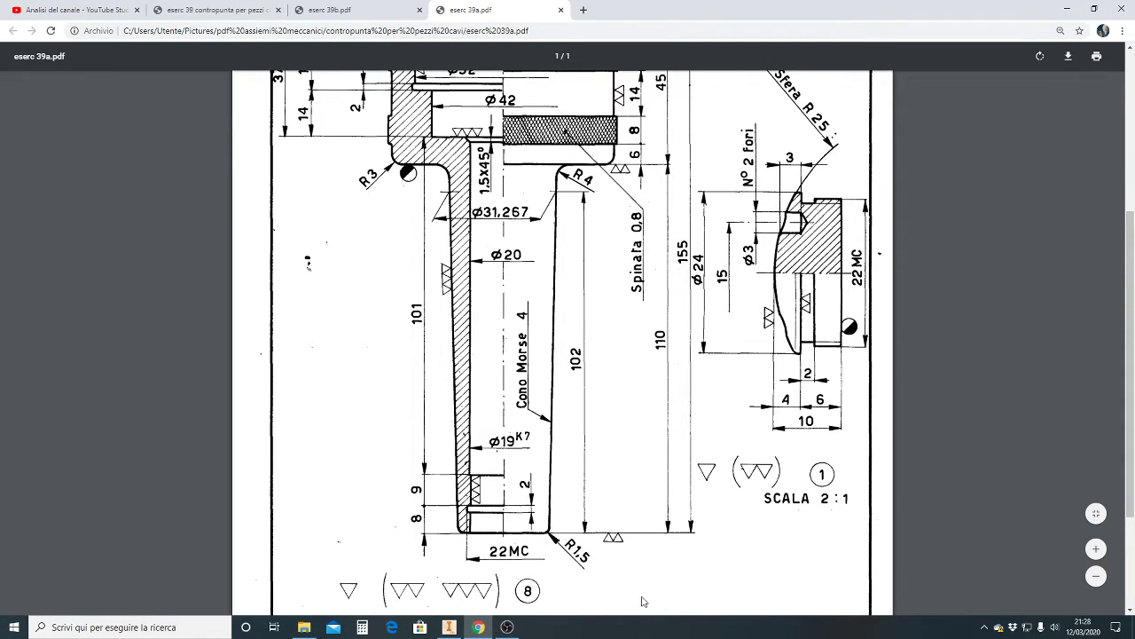
click(476, 628)
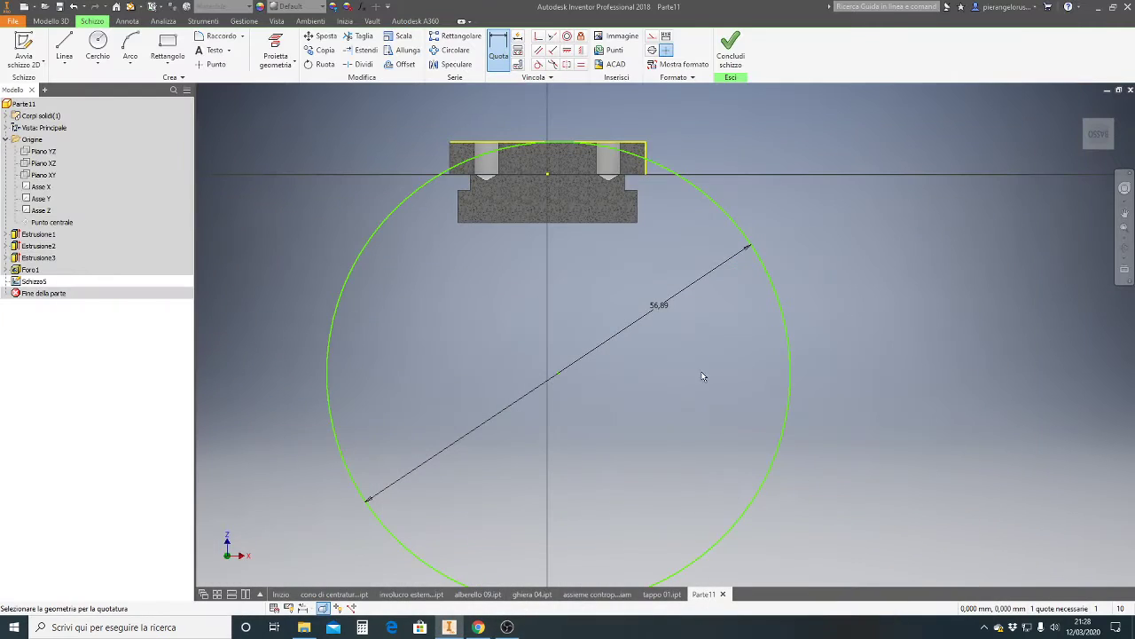
click(658, 317)
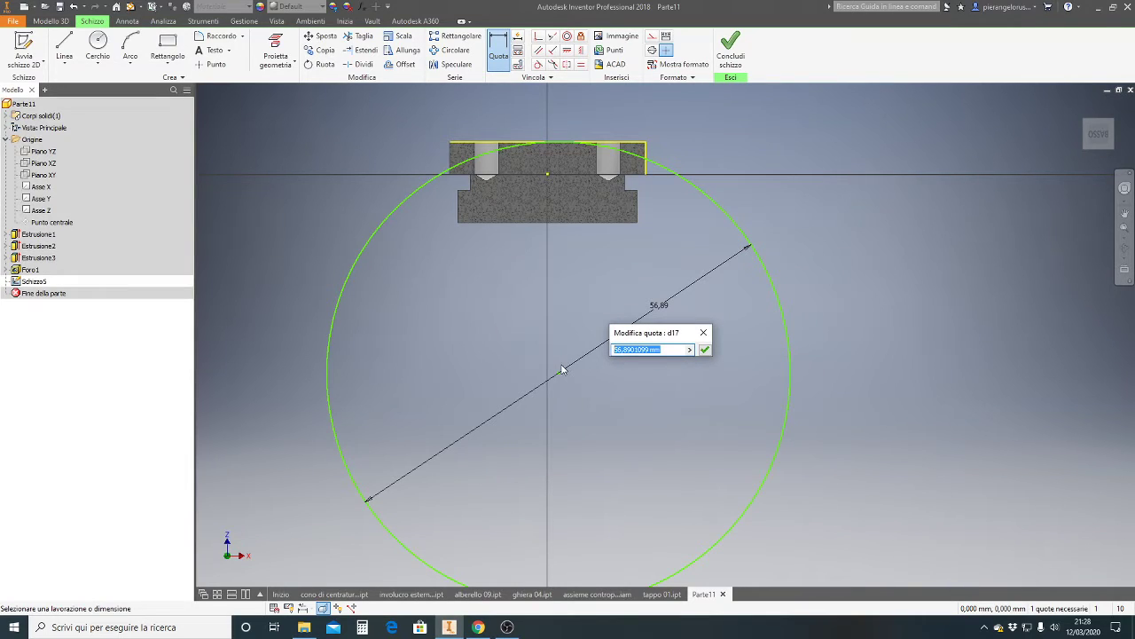
text(50)
click(705, 349)
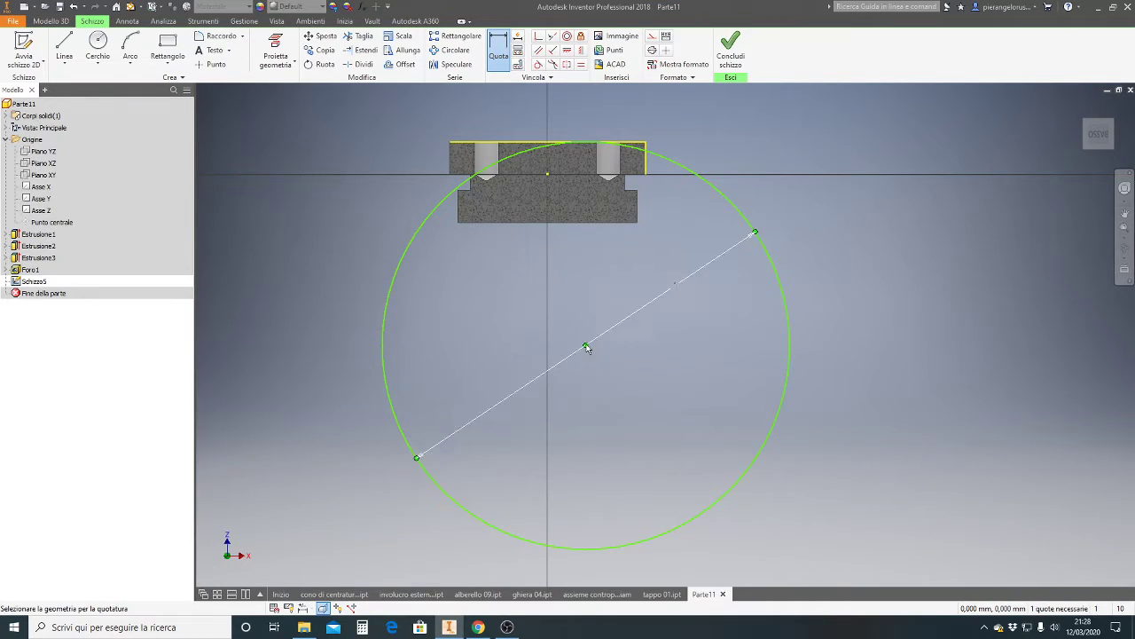
key(Escape)
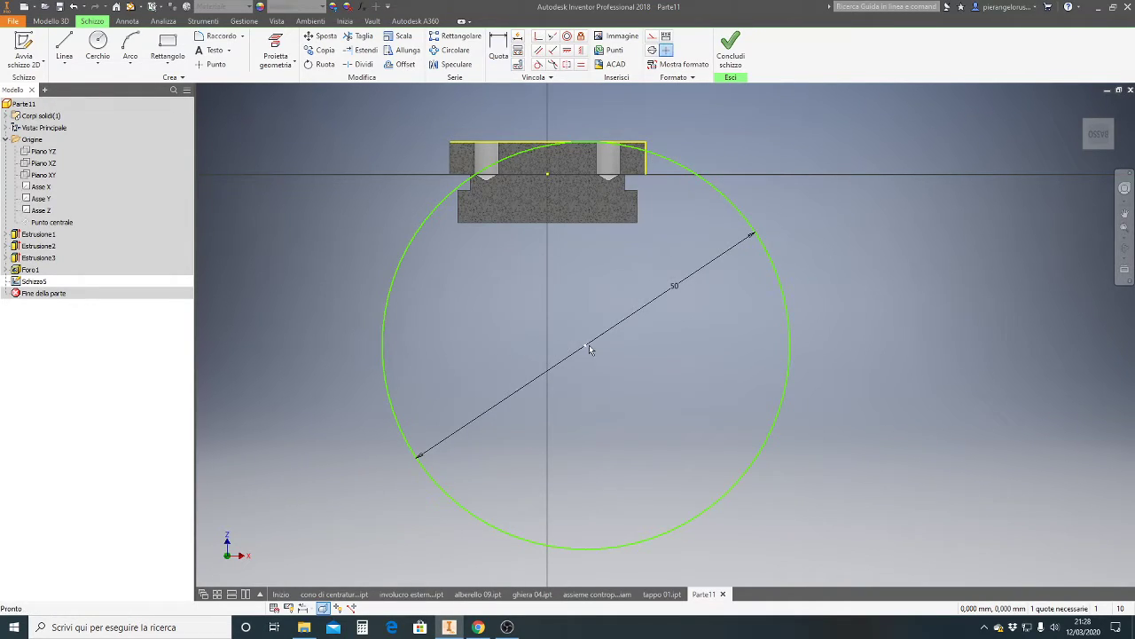
Step: Constrain the circle centre vertically under the origin point
drag(564, 351, 607, 362)
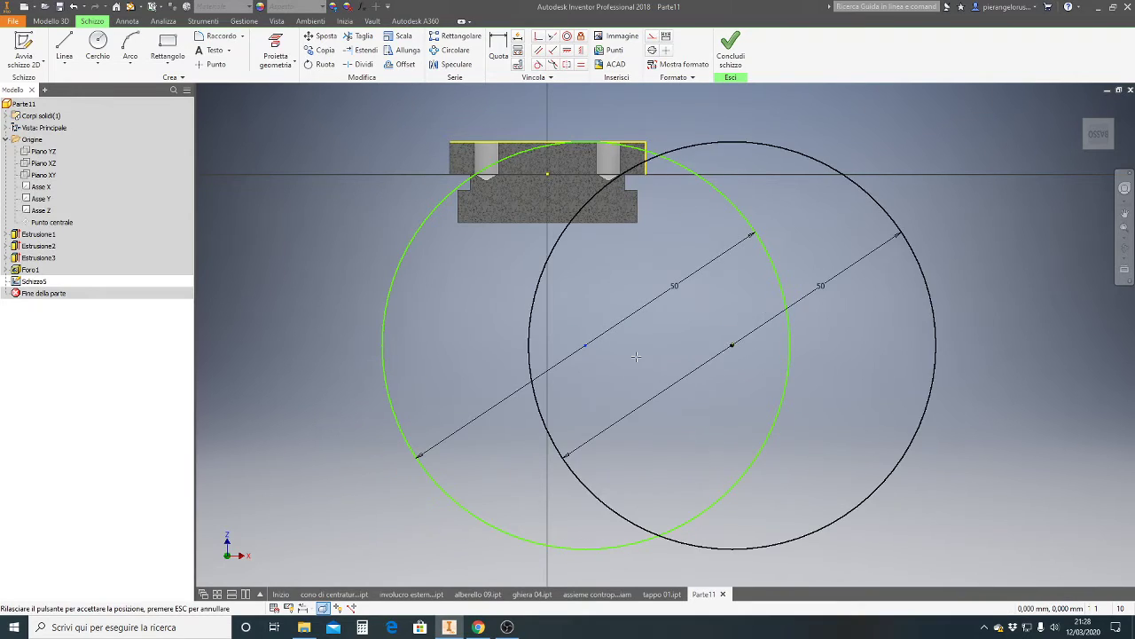
click(581, 50)
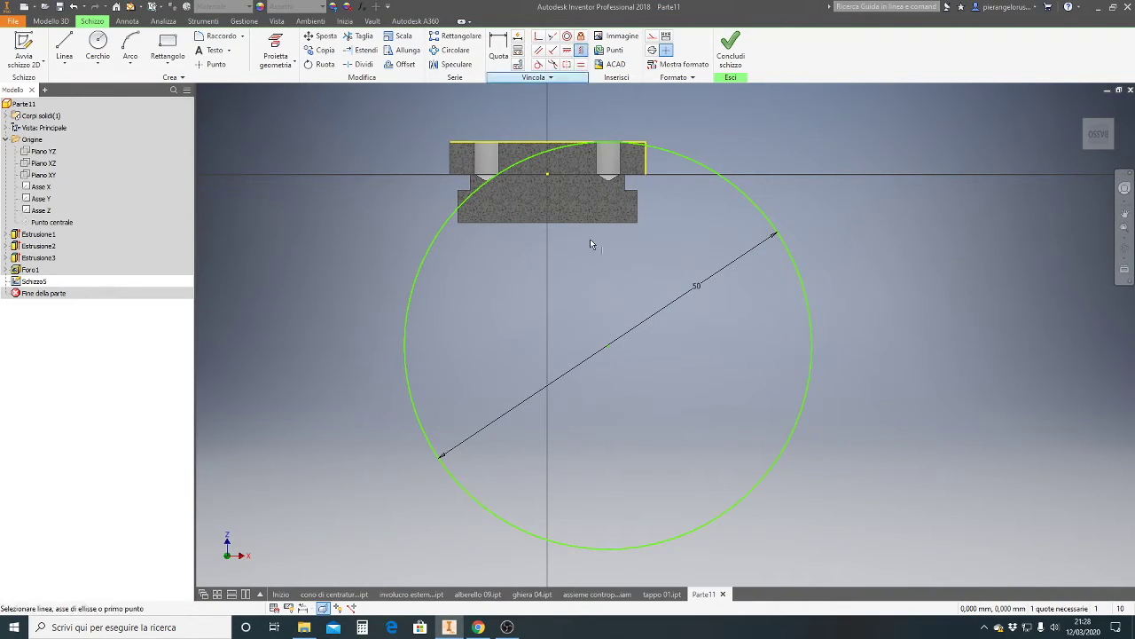
click(610, 347)
click(548, 174)
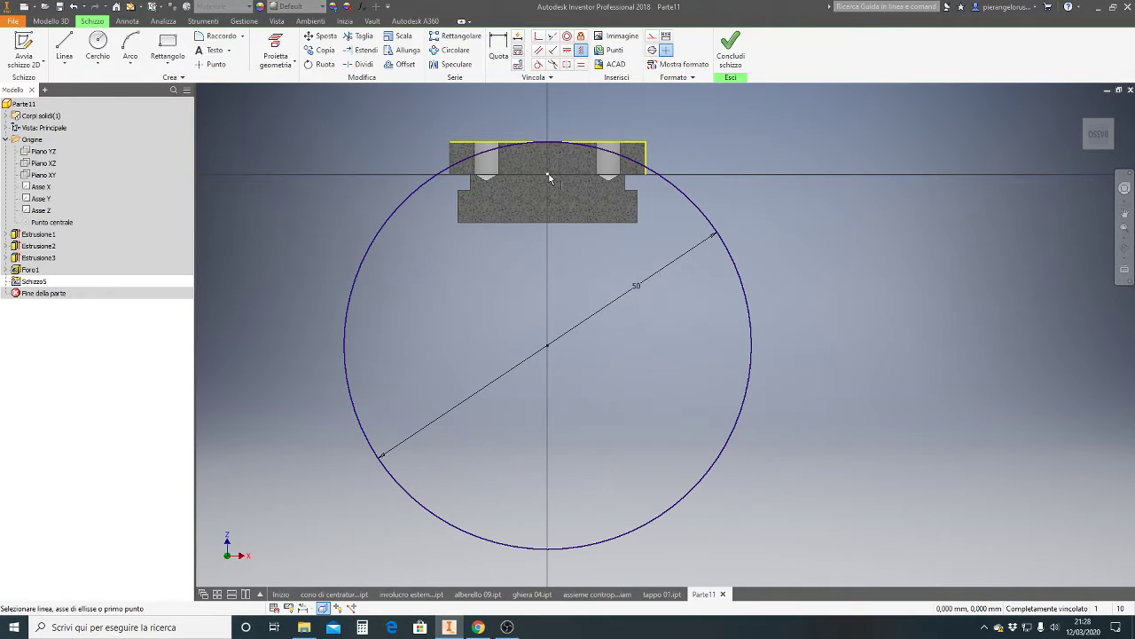
Step: Trim away the unneeded part of the Ø50 circle, leaving the arc across the top
key(Escape)
scroll(693, 138, up, 3)
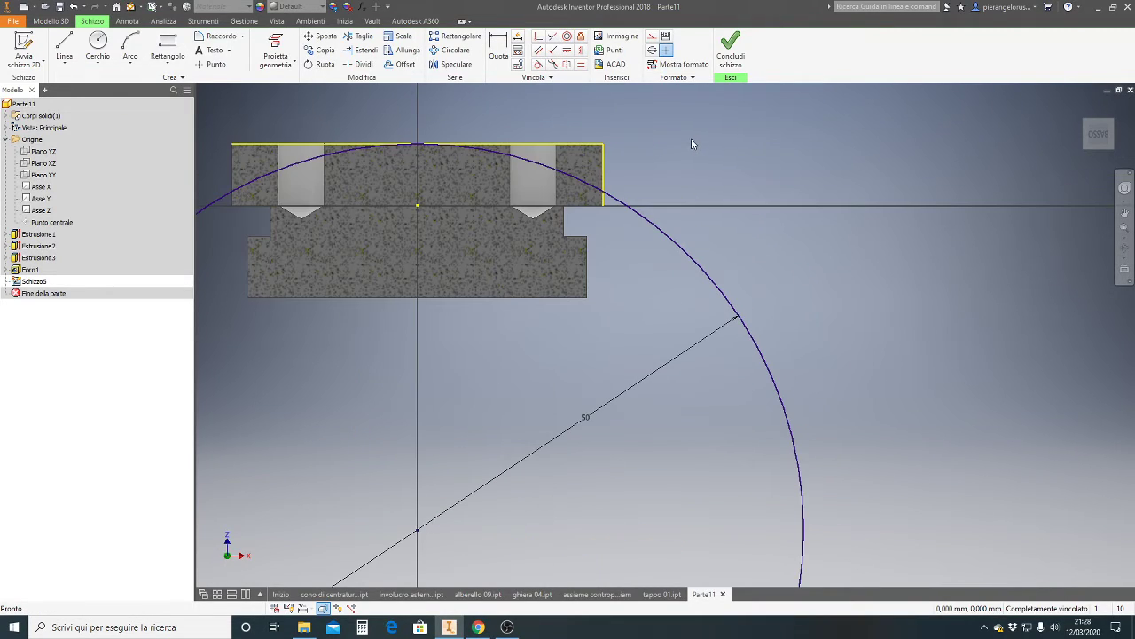
scroll(547, 156, down, 2)
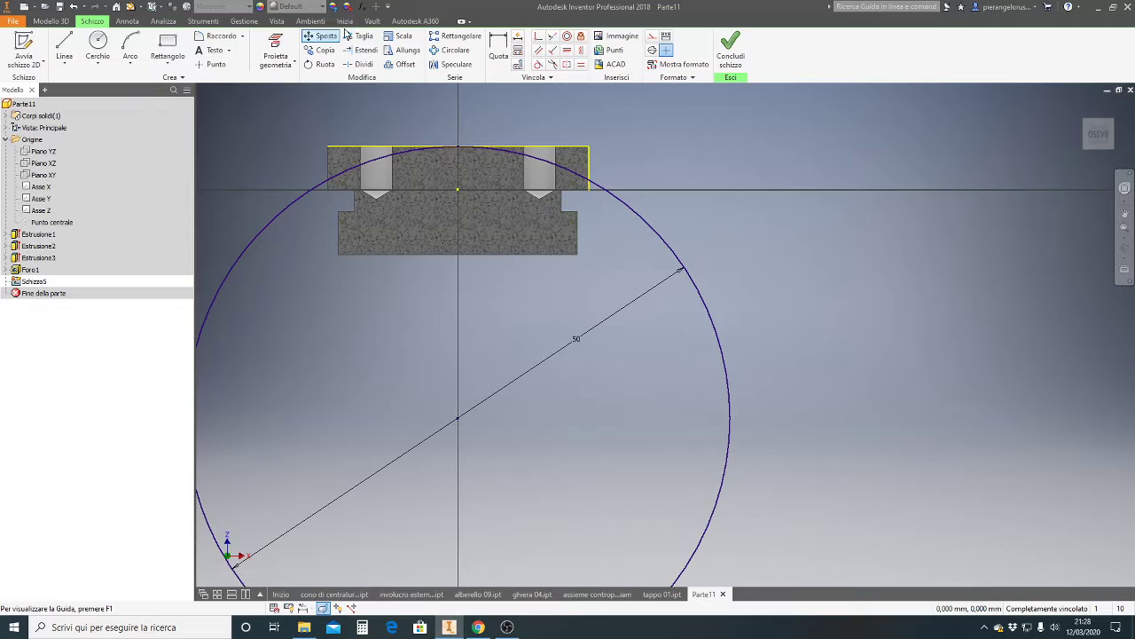
click(359, 36)
click(305, 193)
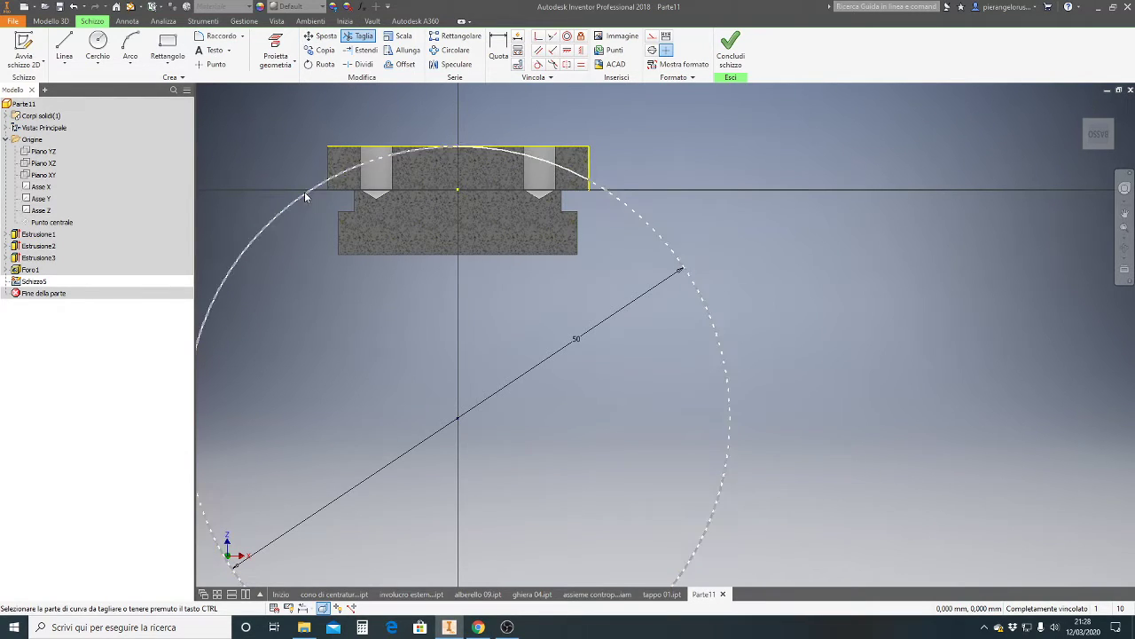
scroll(612, 163, down, 2)
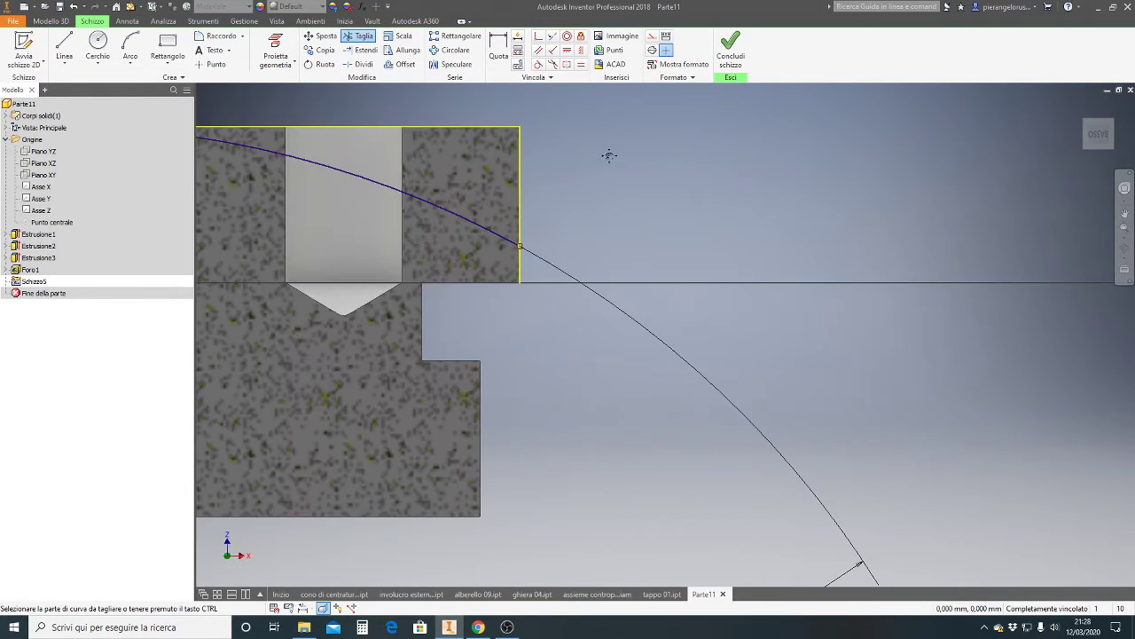
scroll(769, 200, down, 2)
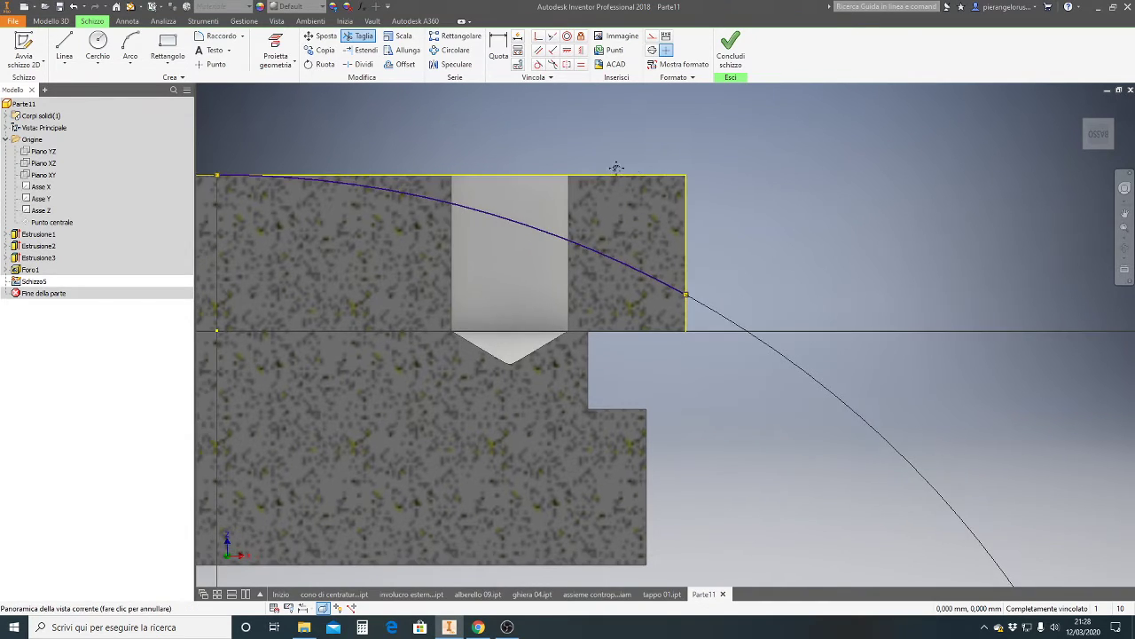
middle_drag(454, 122, 671, 190)
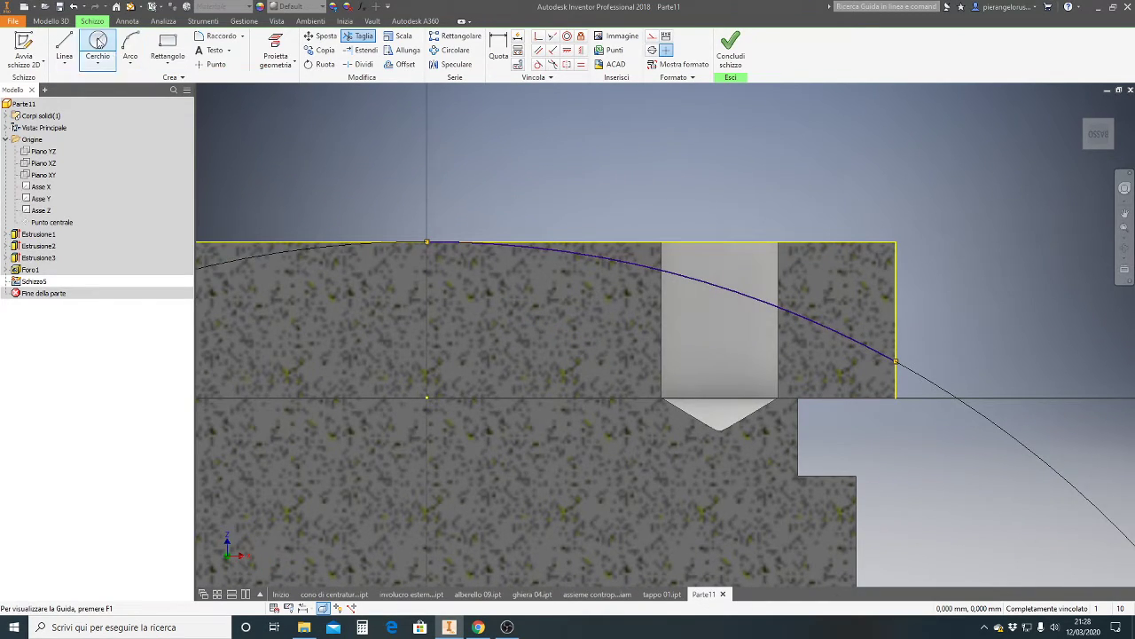
Step: Draw a closed line outline from the arc up, across and back down onto the arc
click(64, 45)
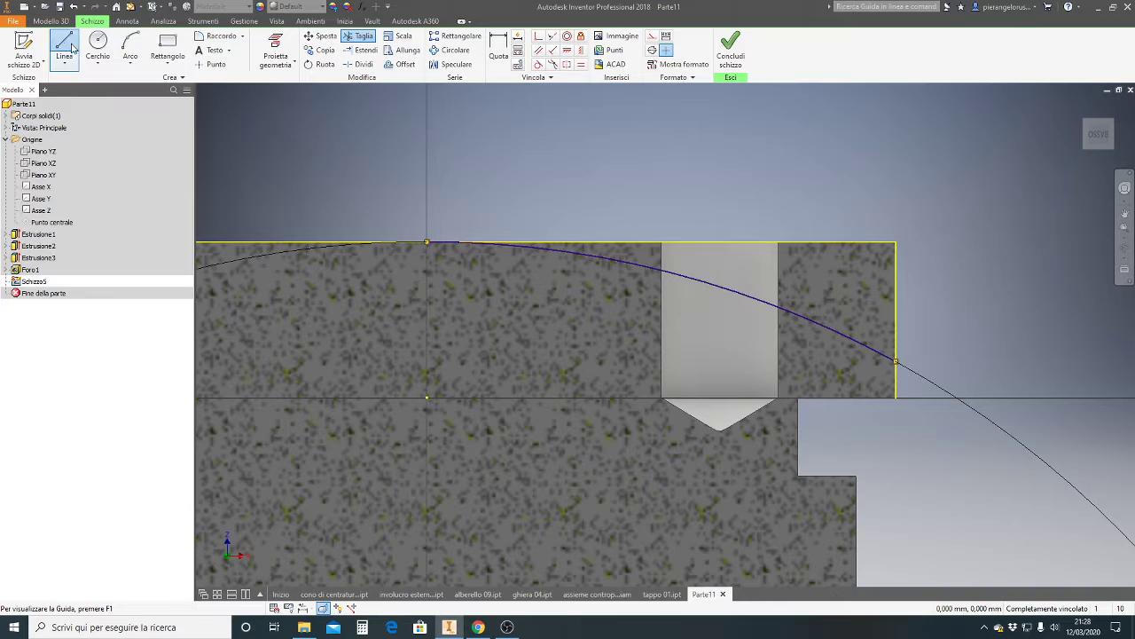
click(427, 241)
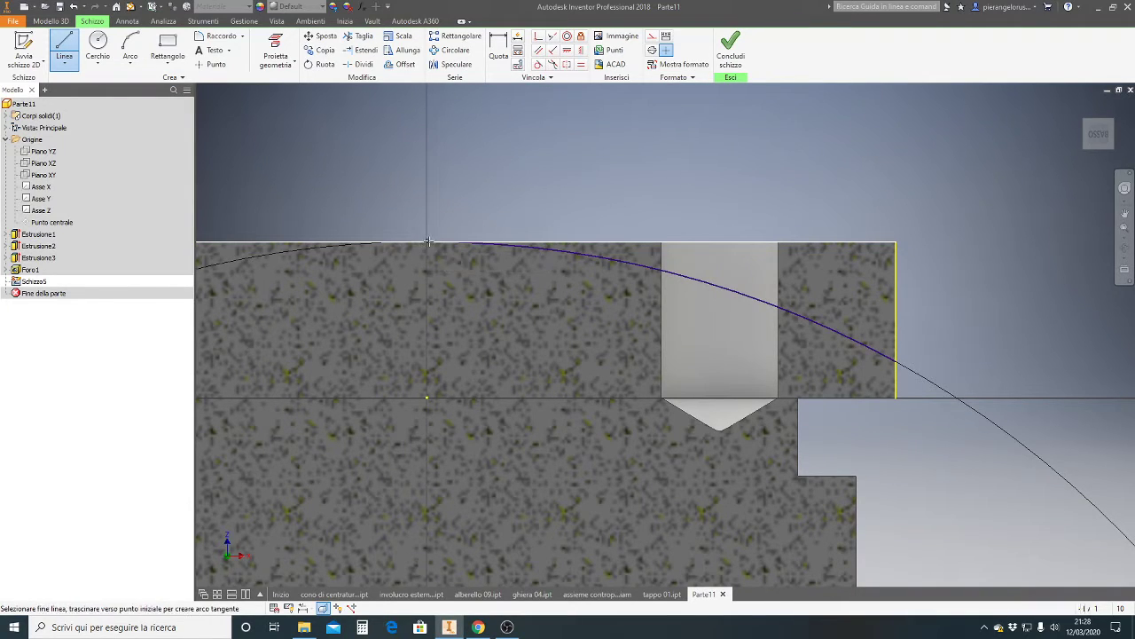
click(427, 151)
middle_drag(894, 180, 582, 195)
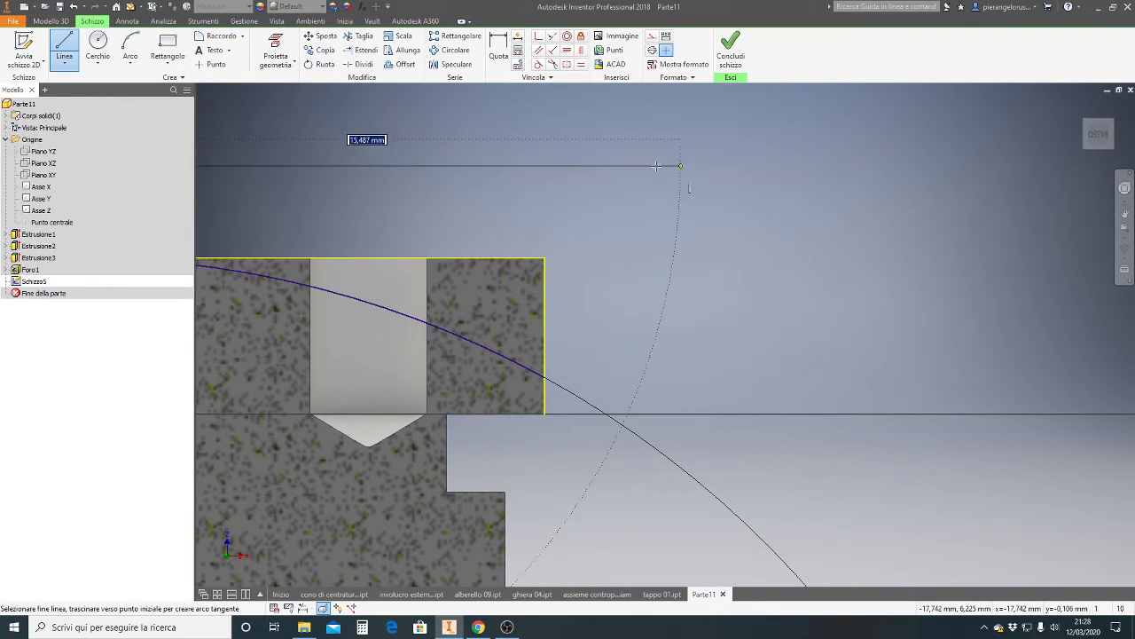
key(Escape)
click(601, 151)
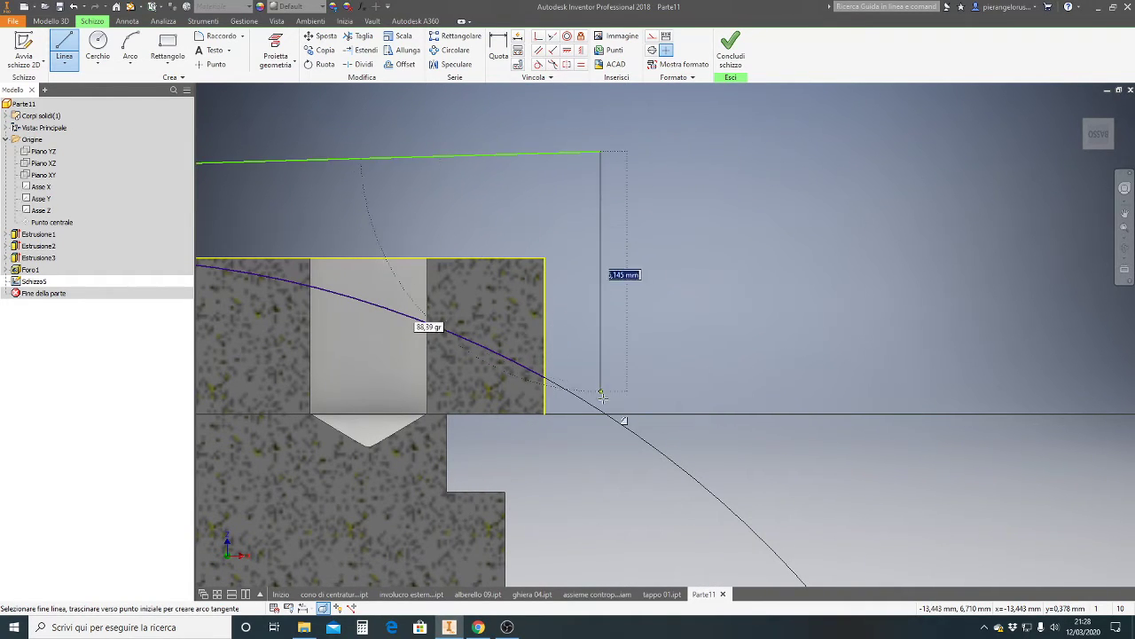
click(612, 381)
click(545, 378)
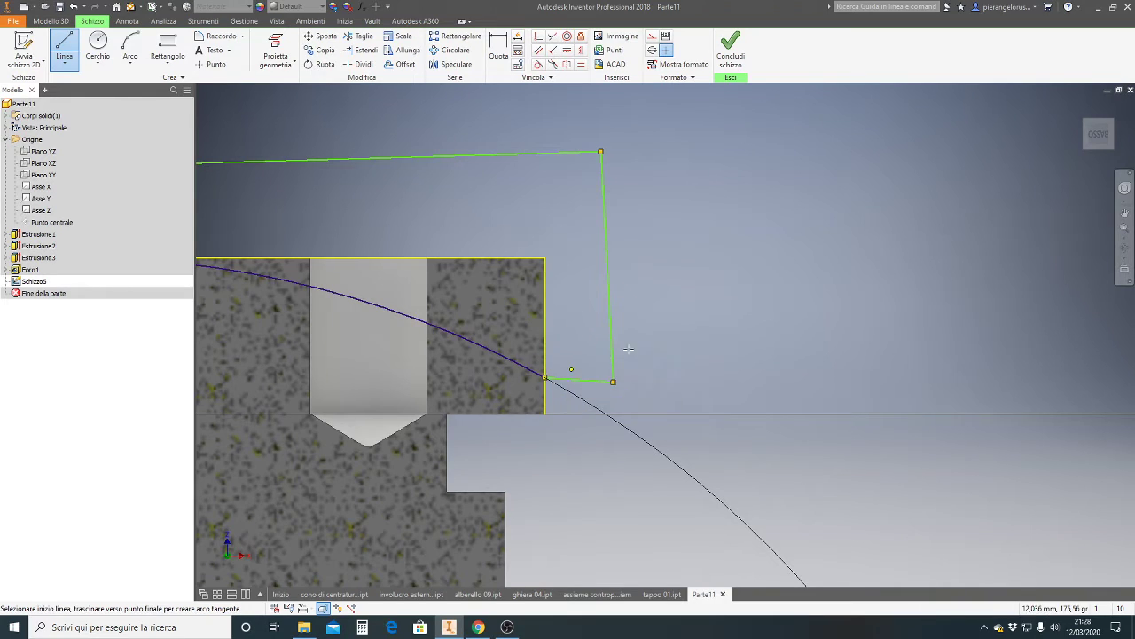
scroll(731, 306, up, 1)
key(Escape)
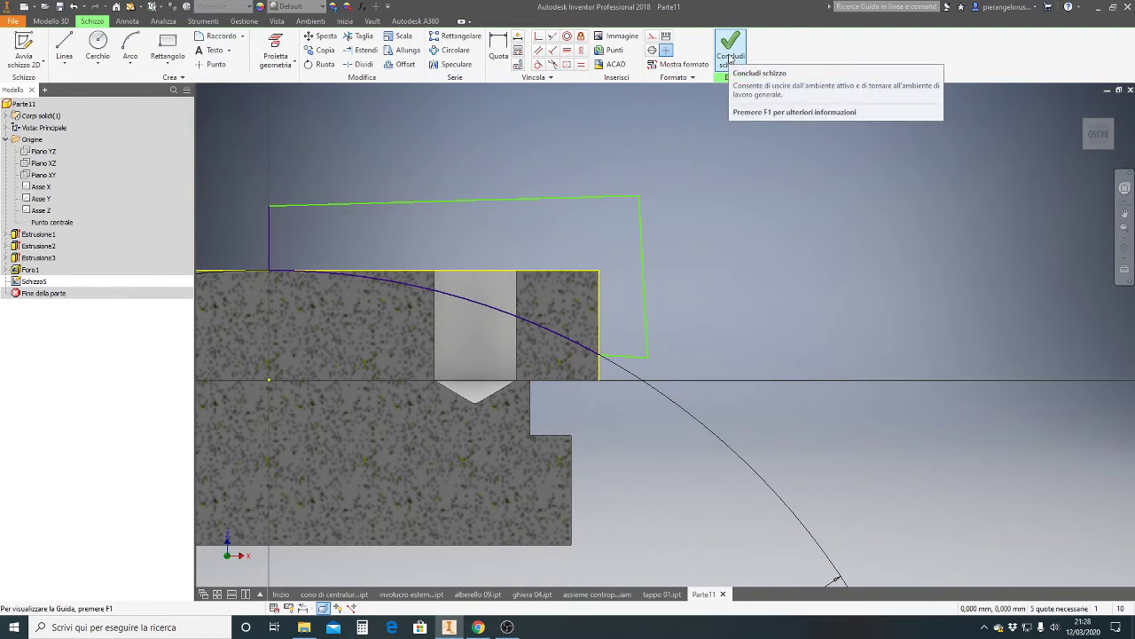
Step: Revolve the closed outline around Asse Z as a cut and accept the resulting error
click(731, 59)
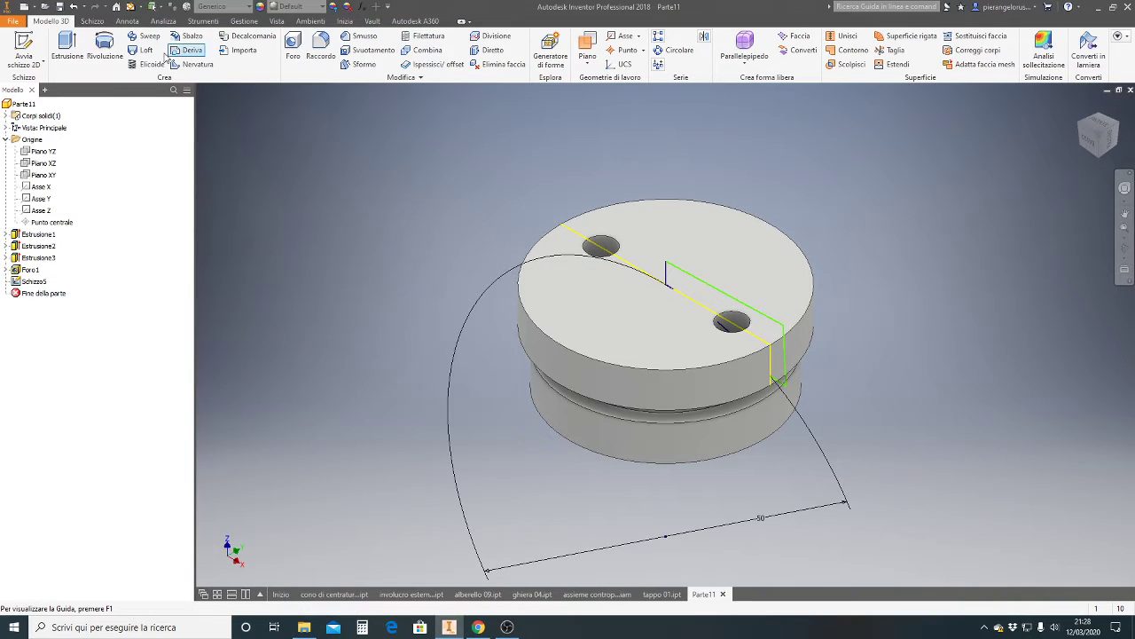
click(107, 48)
click(684, 284)
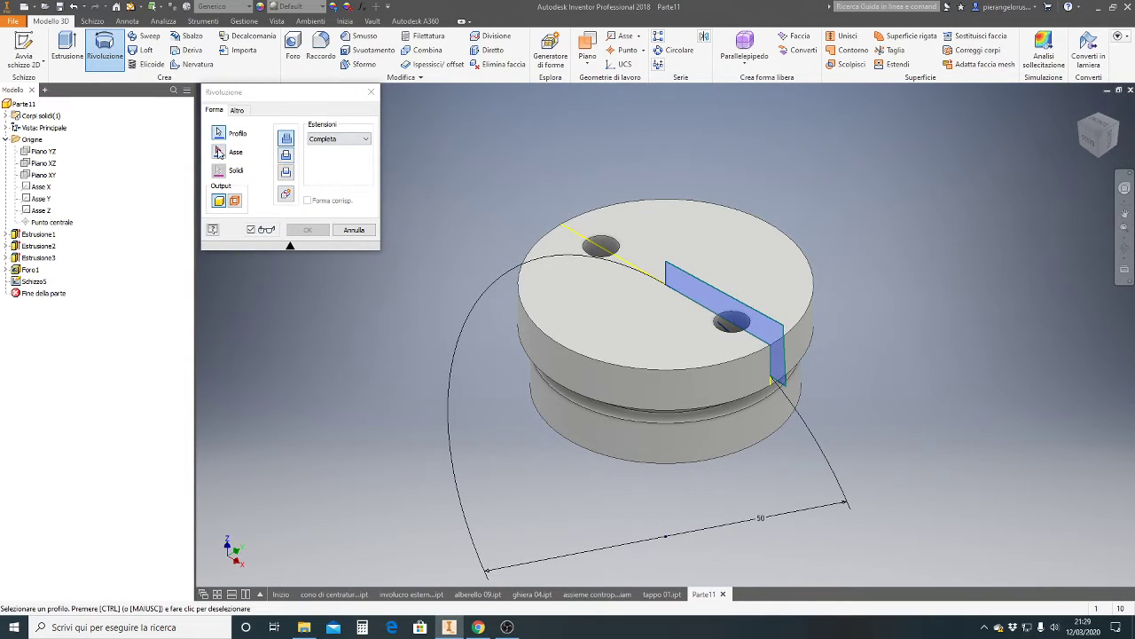
click(218, 151)
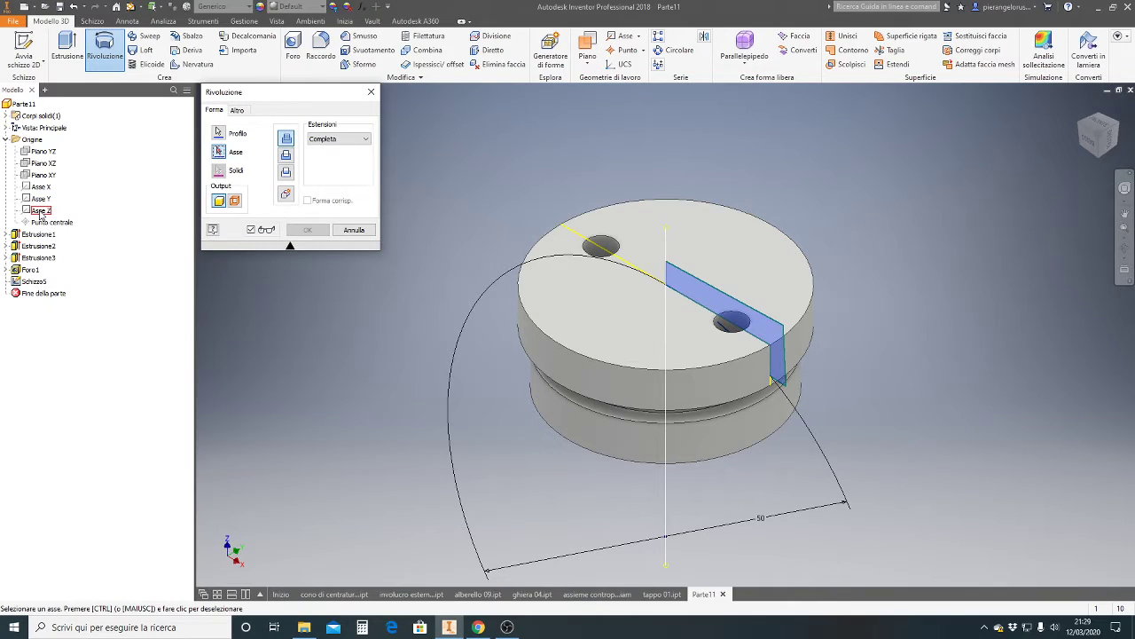
click(40, 211)
click(286, 156)
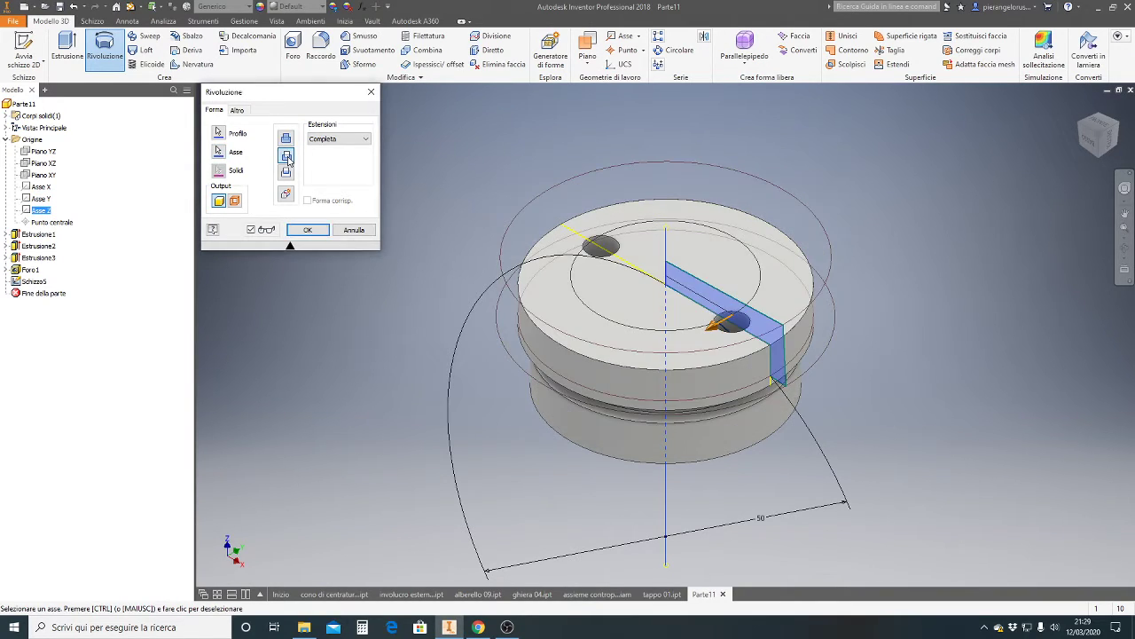
click(317, 234)
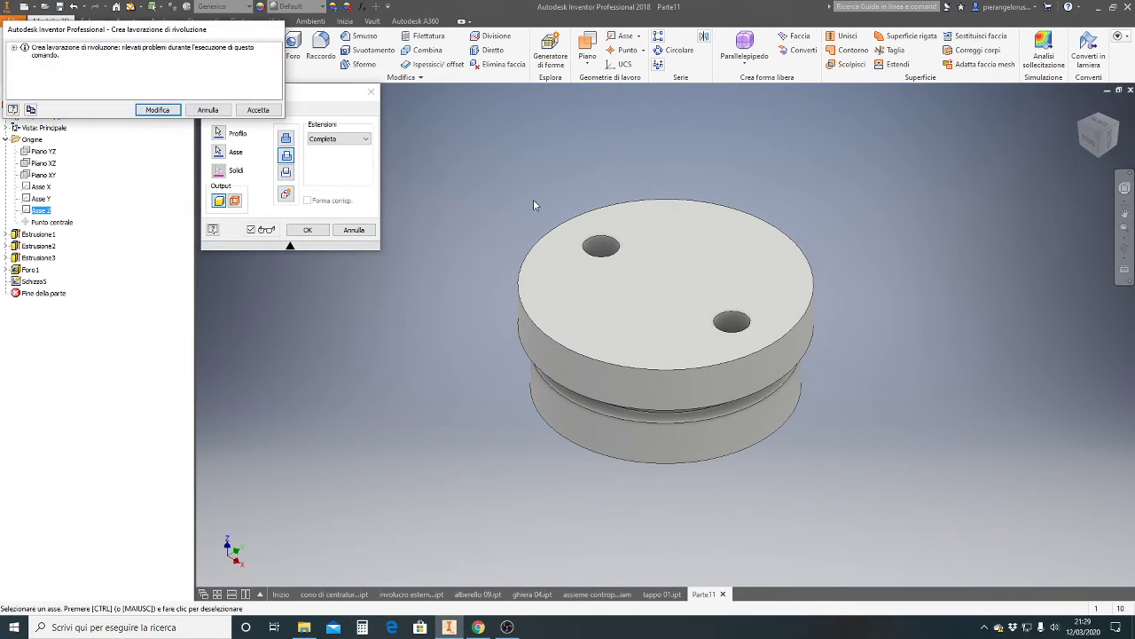
click(258, 110)
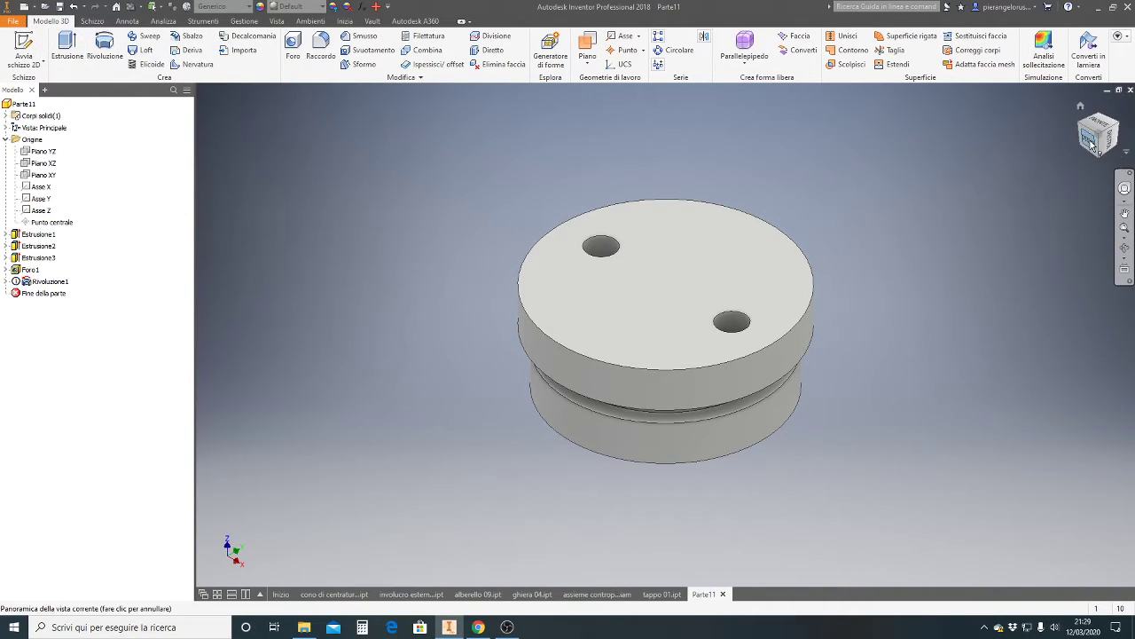
Step: Delete the failed Rivoluzione1 revolve along with its sketch, then return to the home view
key(F5)
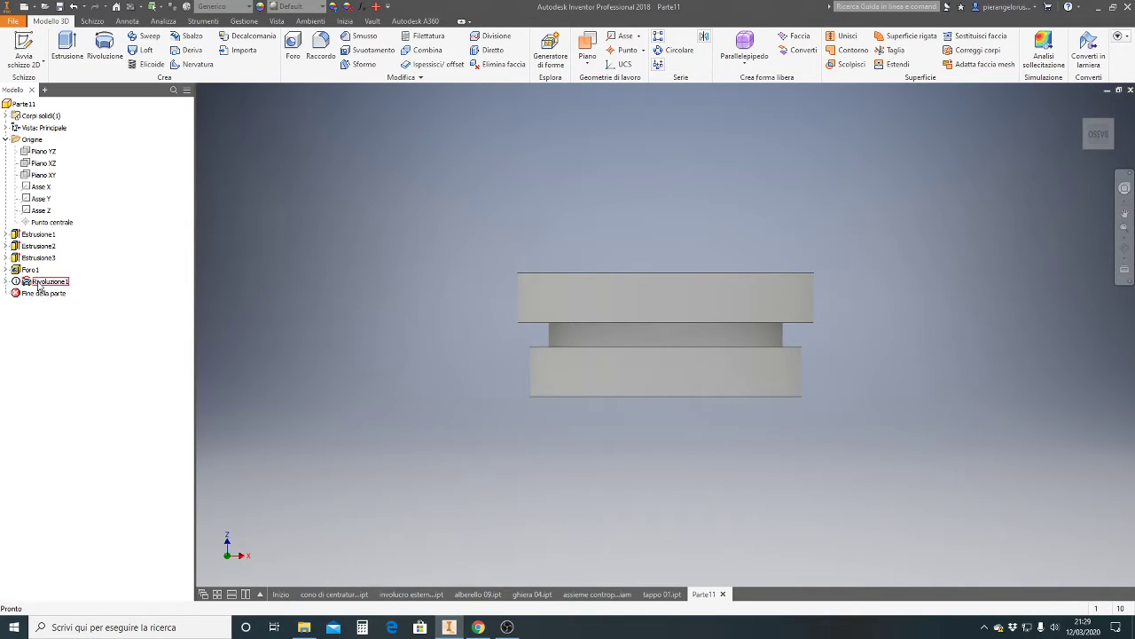
right_click(39, 282)
click(62, 300)
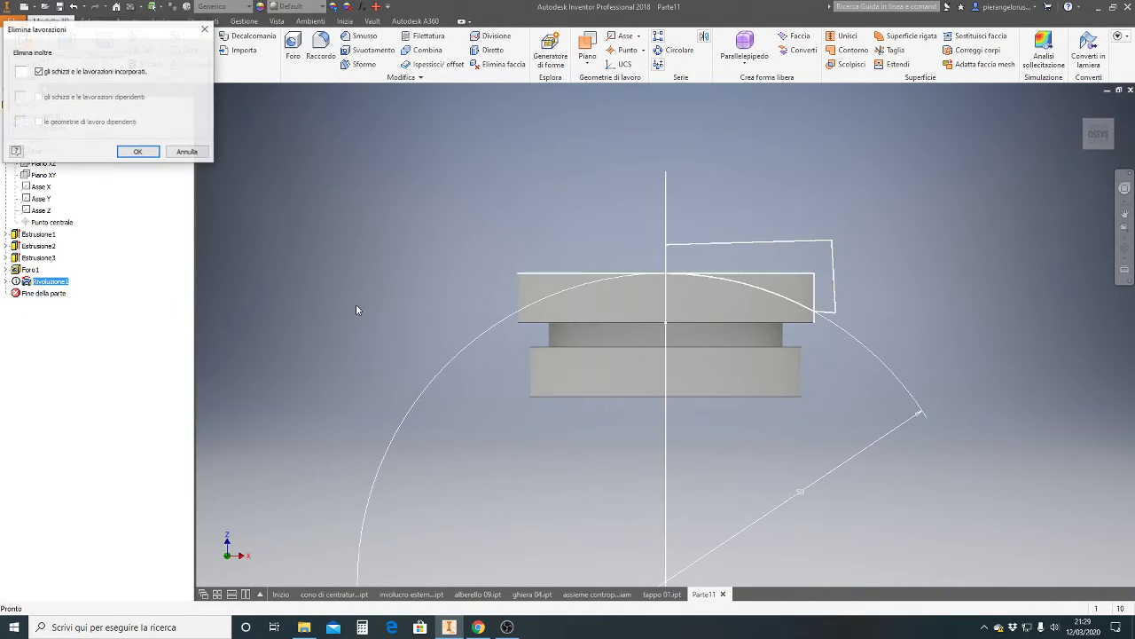
click(140, 151)
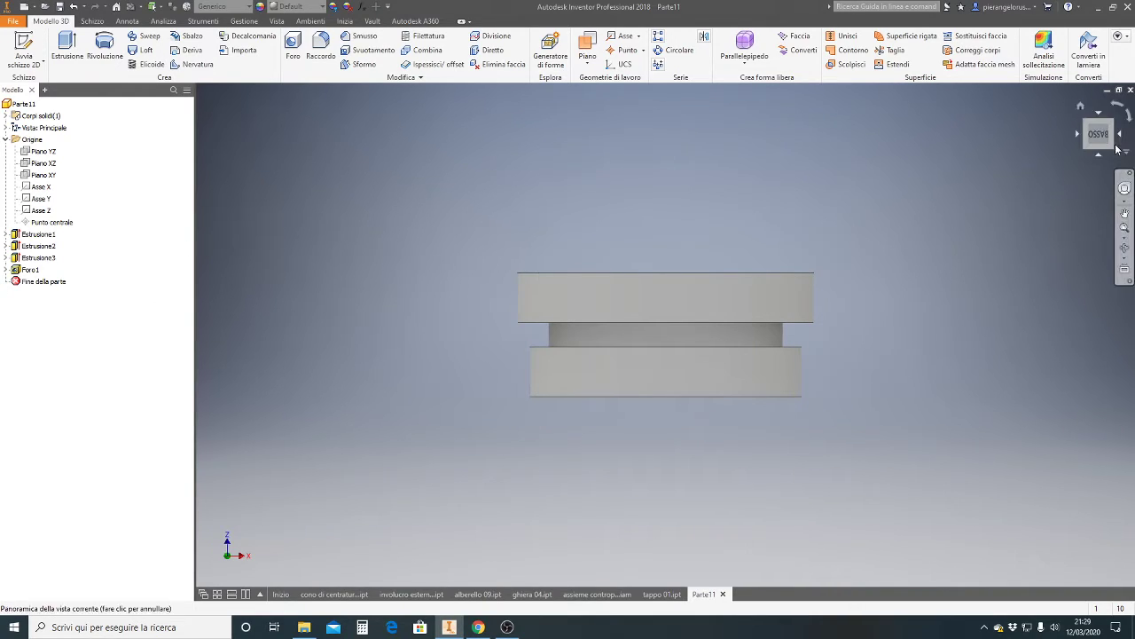
click(1080, 105)
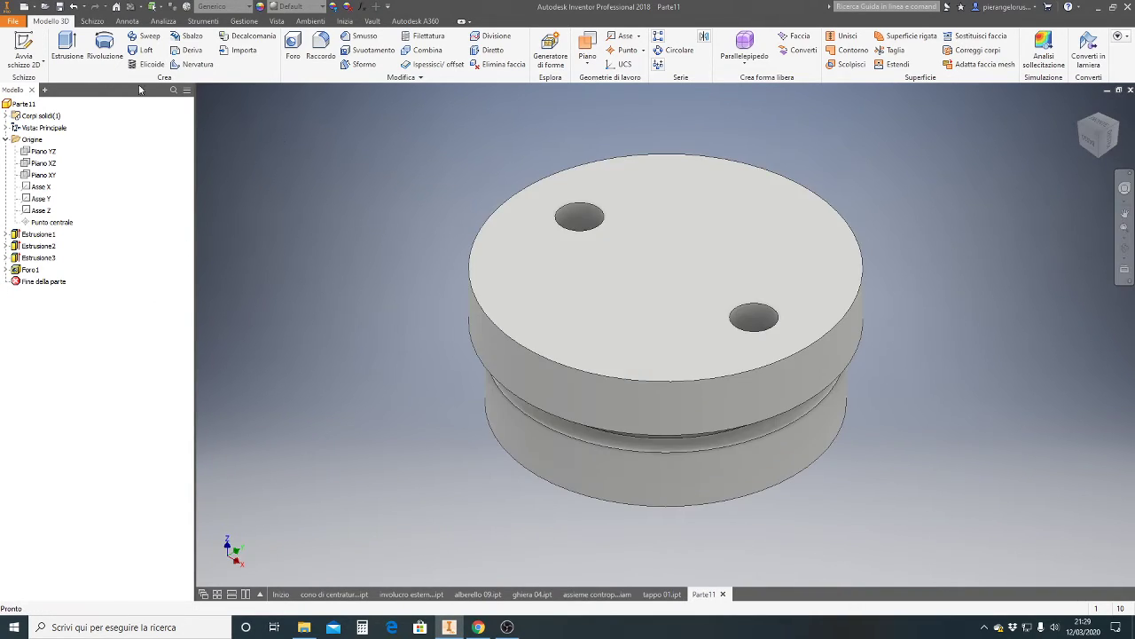
click(24, 64)
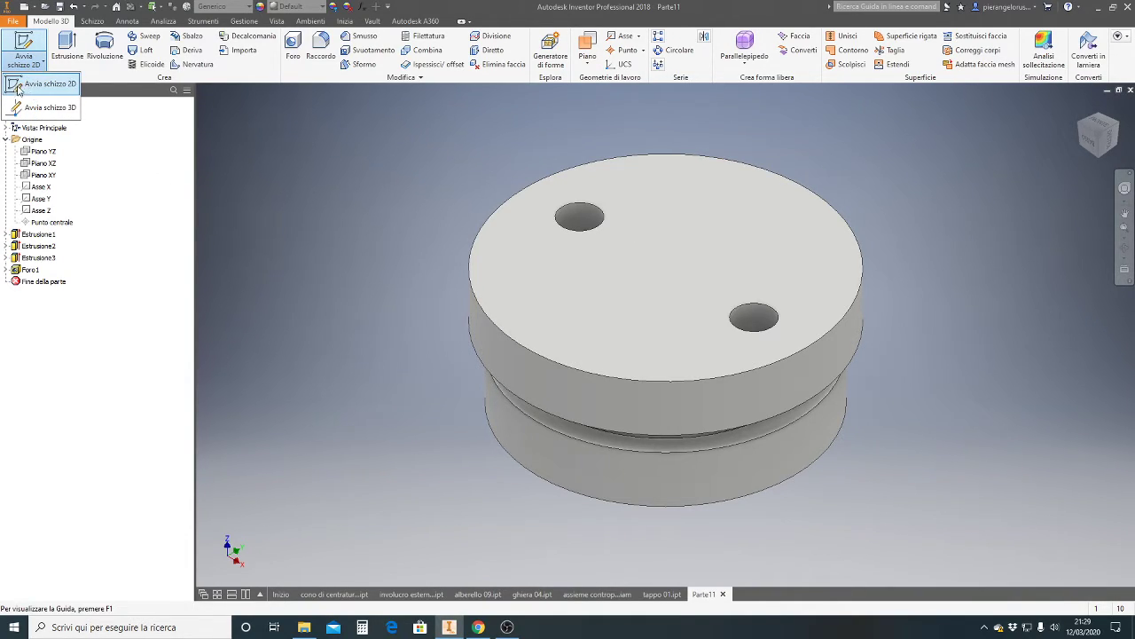
Step: Start a new 2D sketch on the YZ plane with the part sliced open (F7)
click(28, 86)
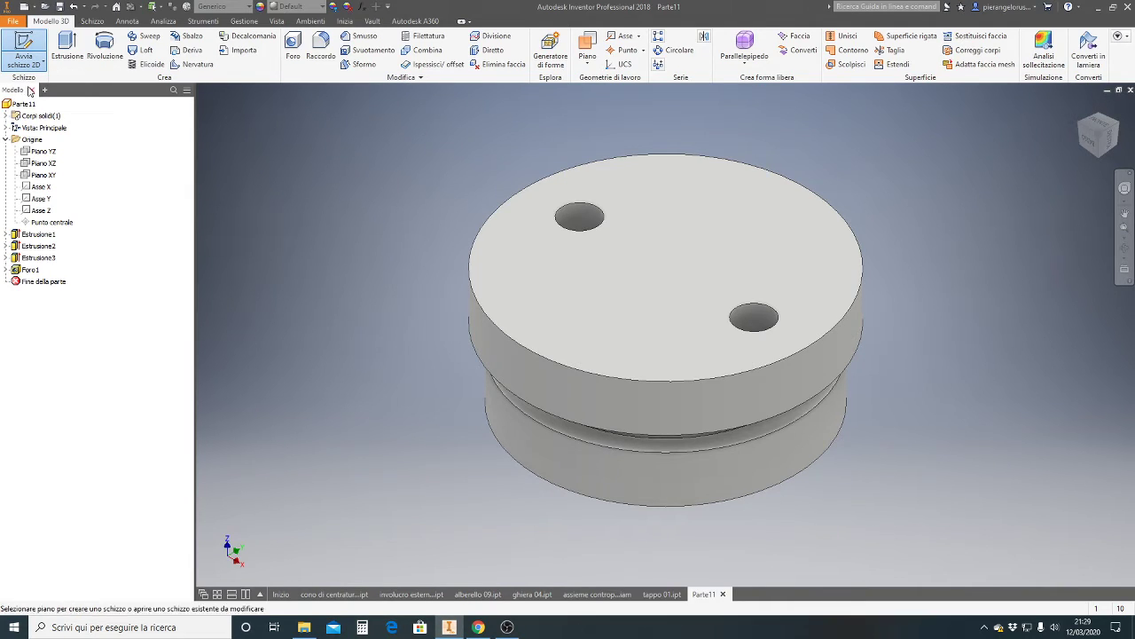
click(35, 152)
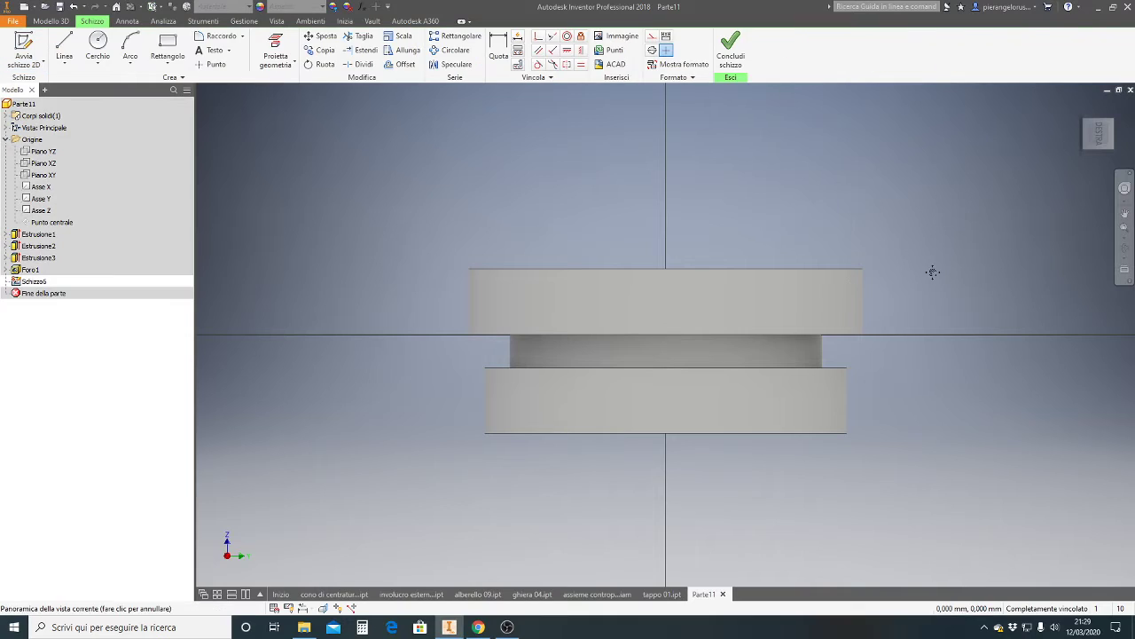
middle_drag(932, 271, 748, 328)
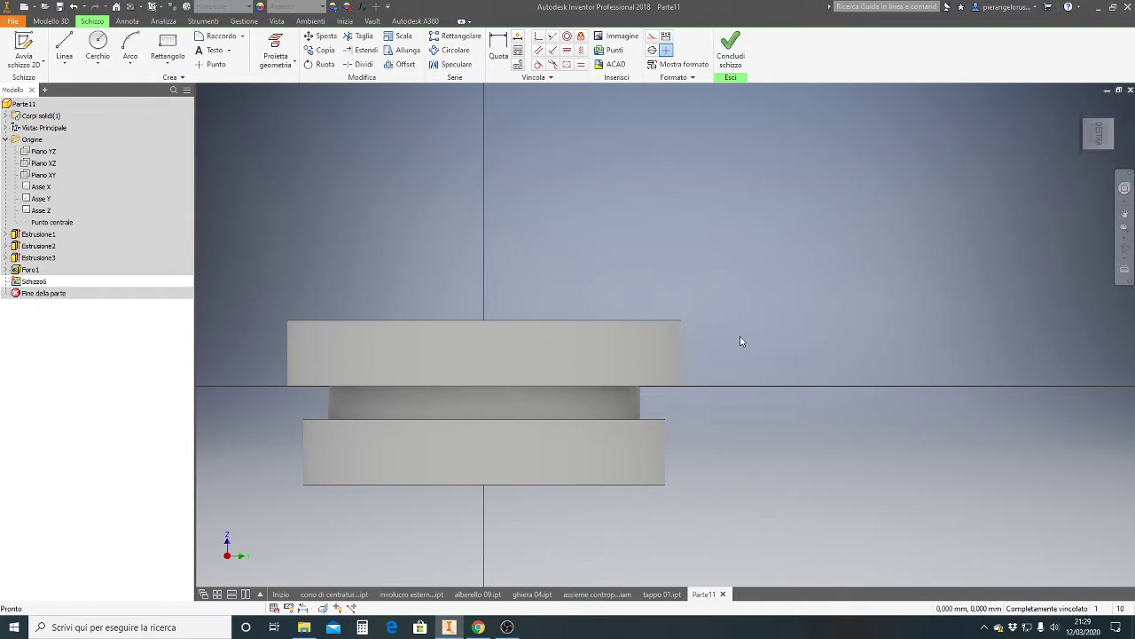
key(F7)
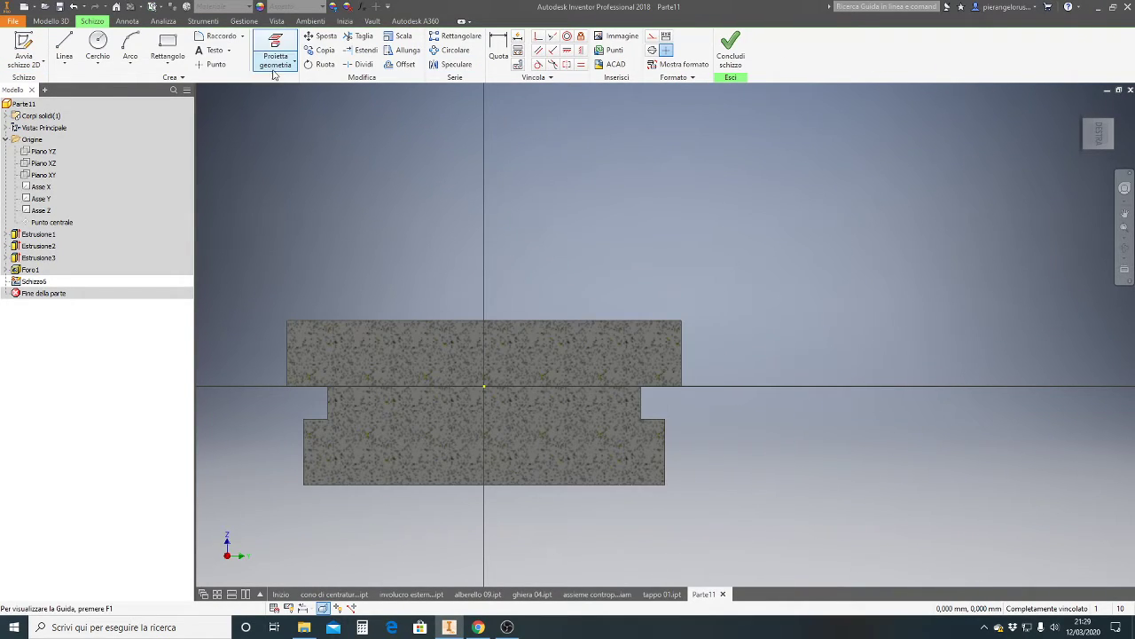
Step: Project the part's top edge from the section into the sketch
click(275, 61)
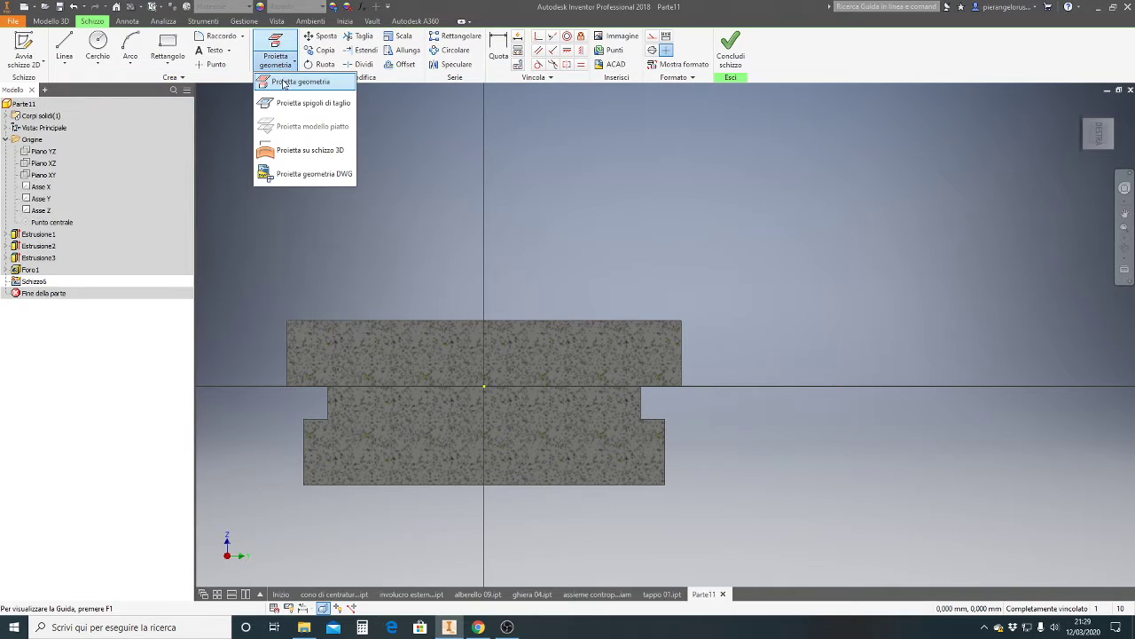
click(286, 84)
click(564, 319)
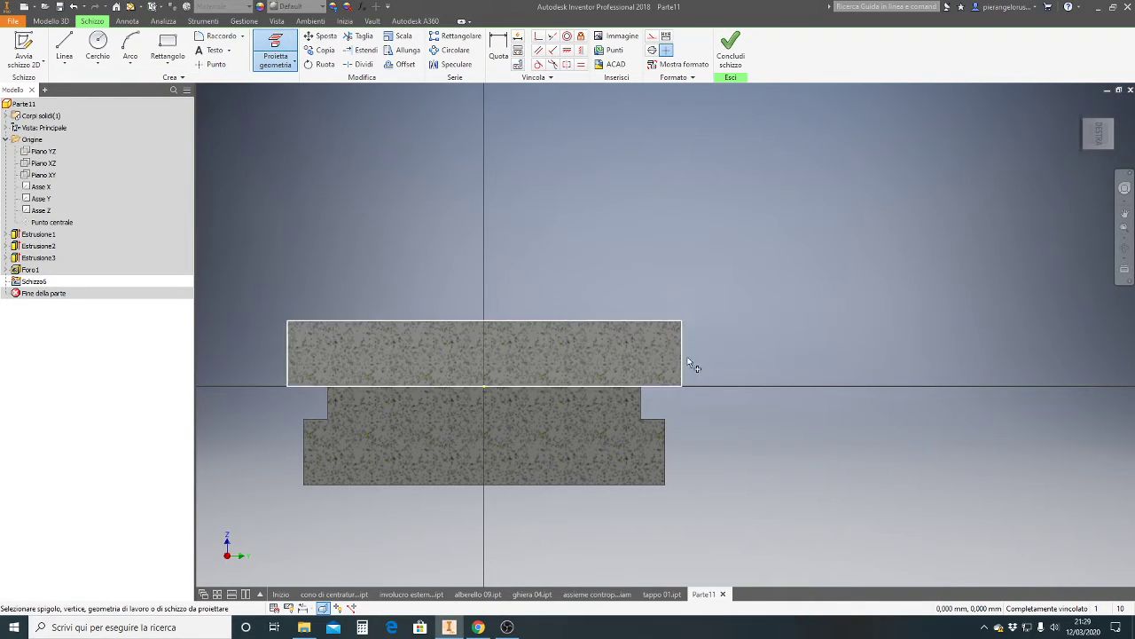
scroll(746, 326, down, 2)
scroll(745, 314, down, 1)
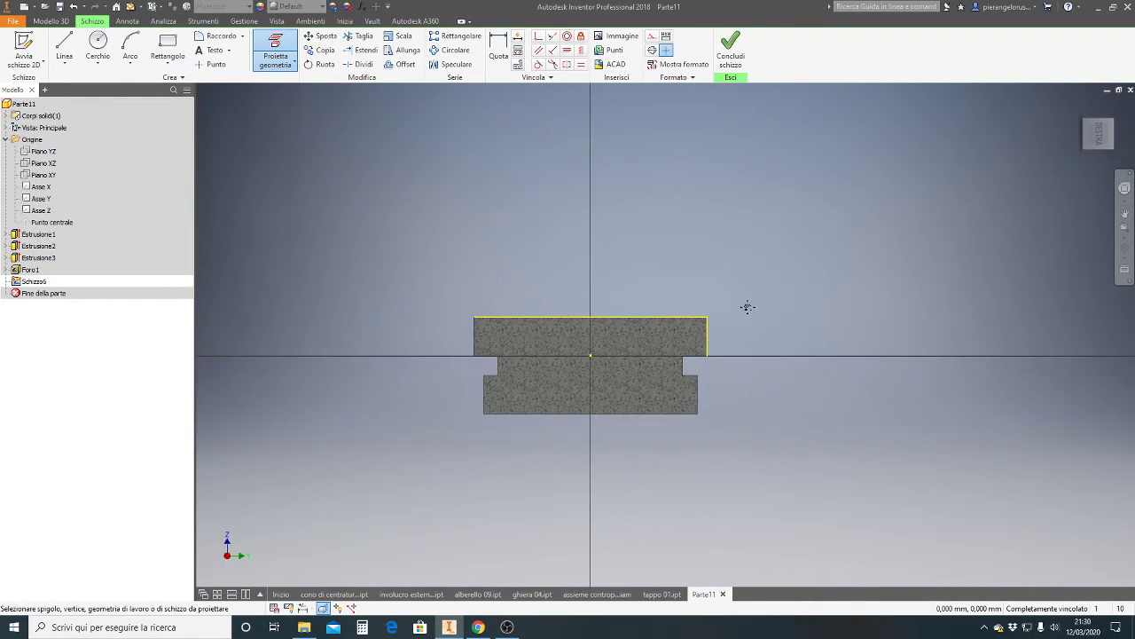
scroll(712, 306, down, 1)
Step: Draw a large circle below the part reaching the top edge, with its centre aligned vertically to the axis
click(107, 39)
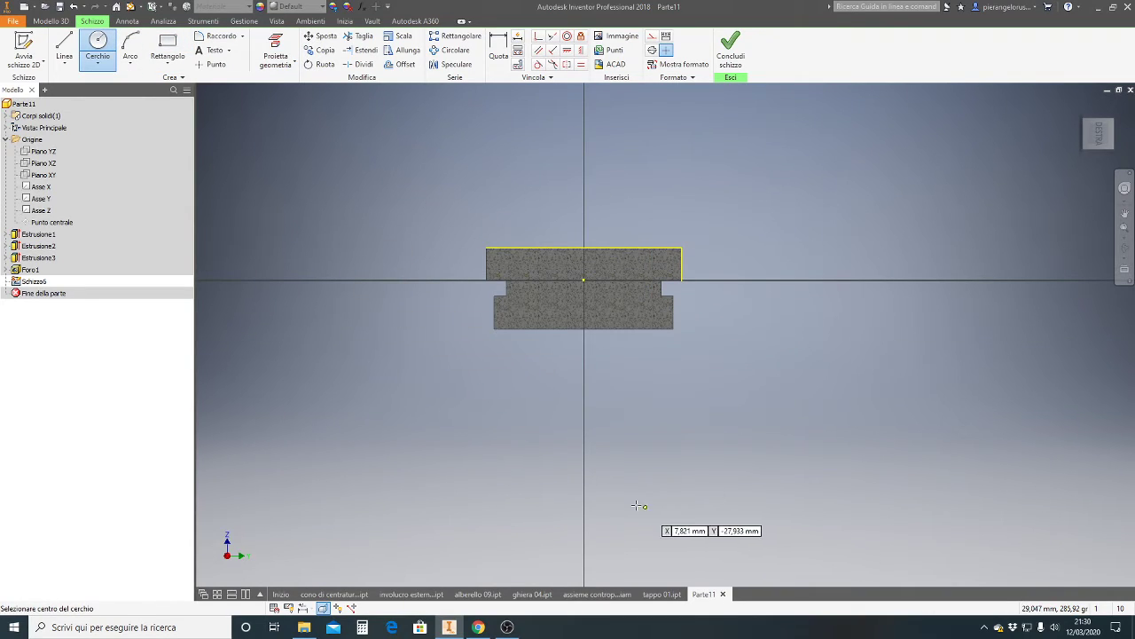
click(592, 471)
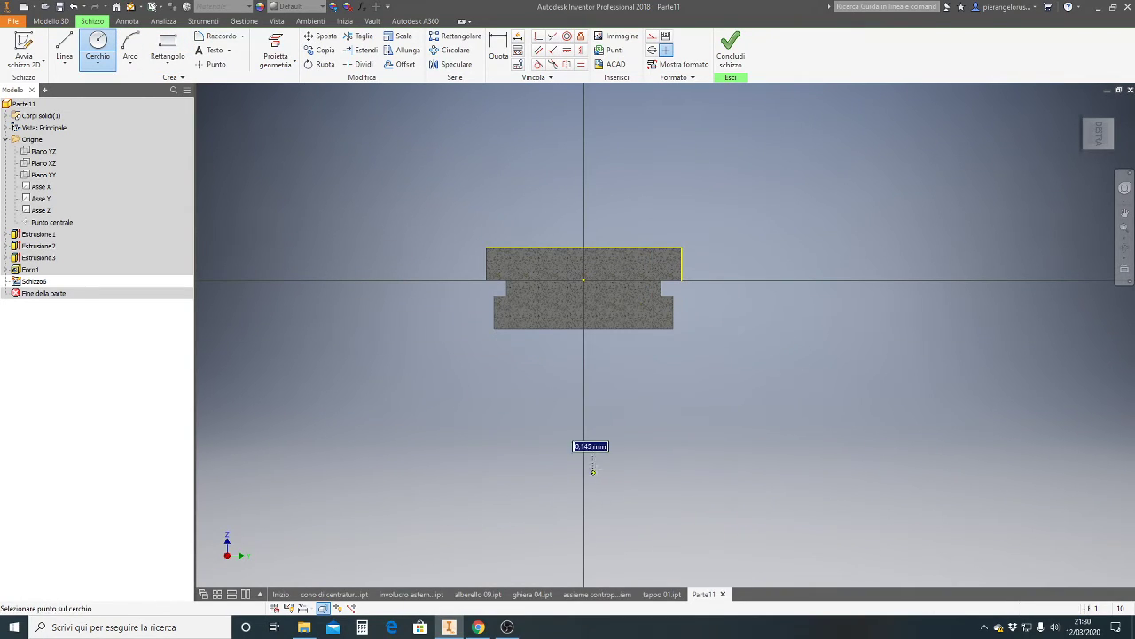
click(594, 249)
key(Escape)
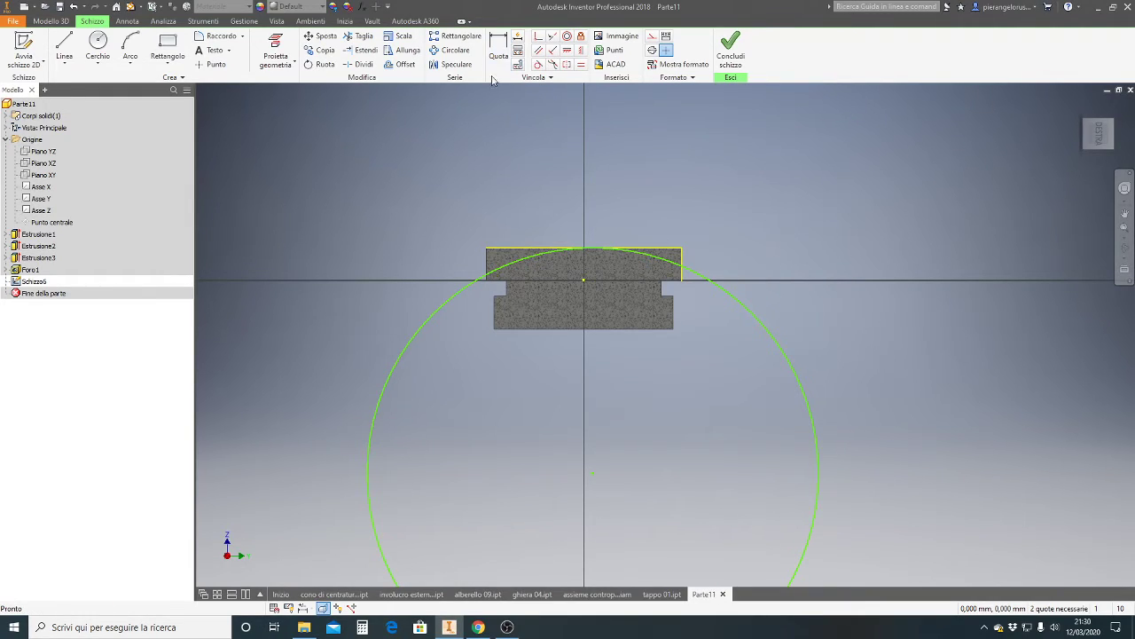
key(d)
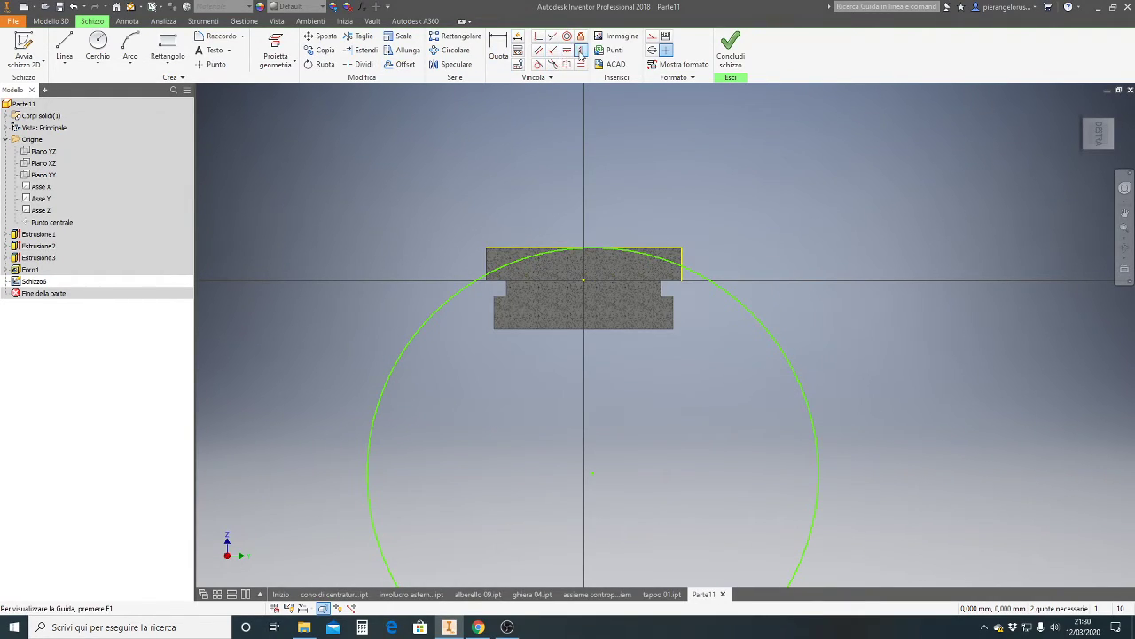
click(593, 473)
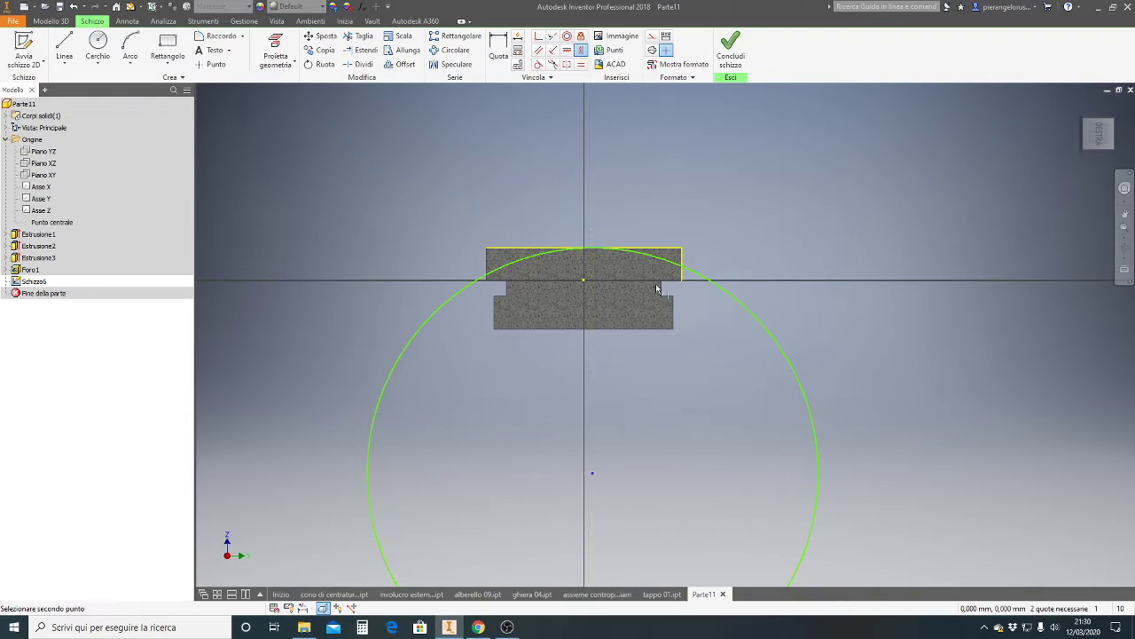
click(584, 280)
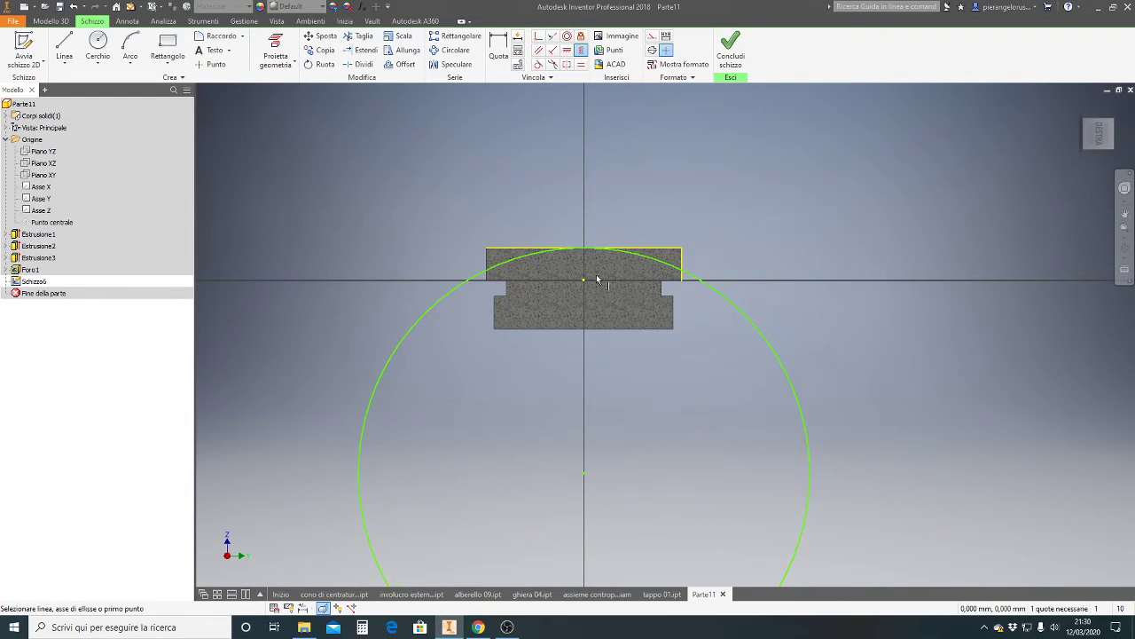
Step: Trim the circle down to the dome arc across the top of the section
click(359, 40)
click(453, 289)
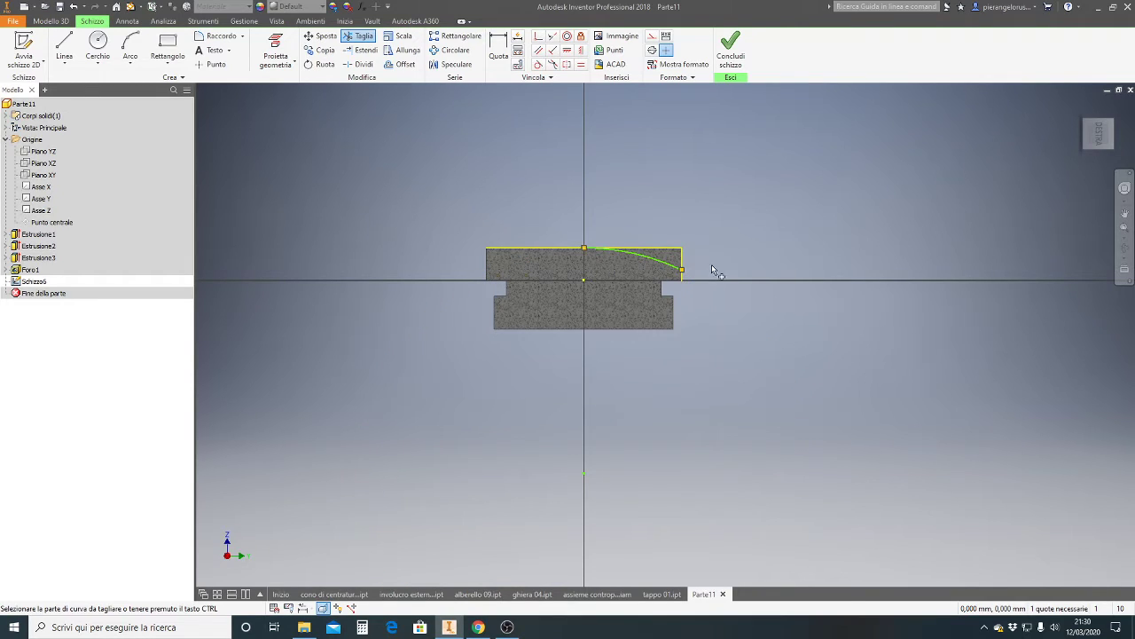
scroll(712, 266, down, 5)
Step: Draw a line along the top edge from the axis to the section's right corner
key(Escape)
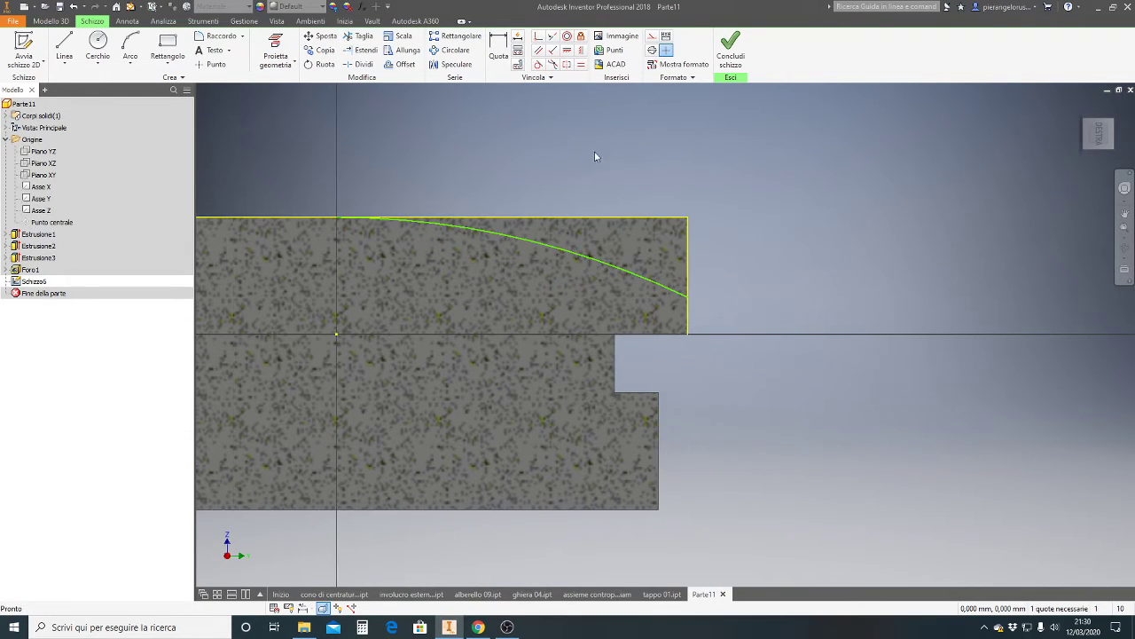
click(64, 45)
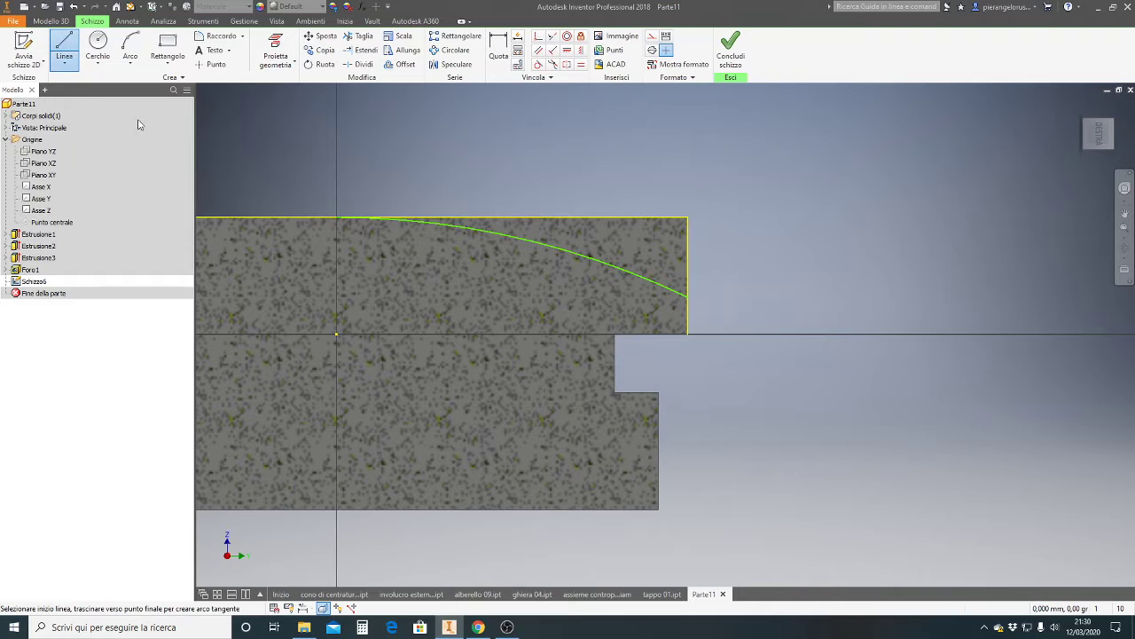
click(336, 218)
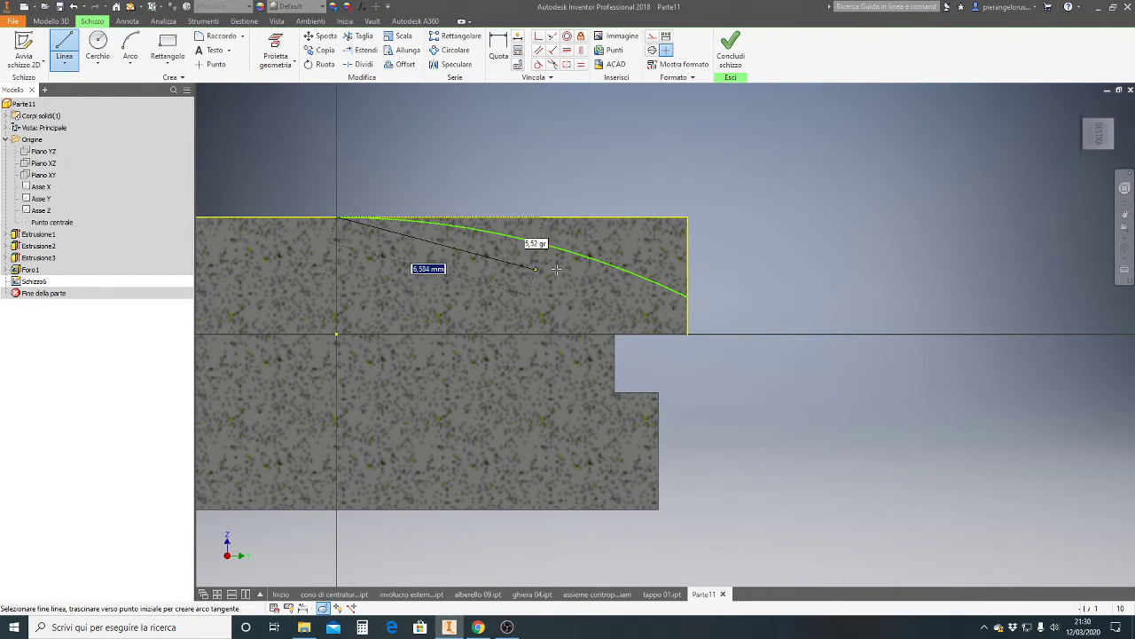
double_click(688, 218)
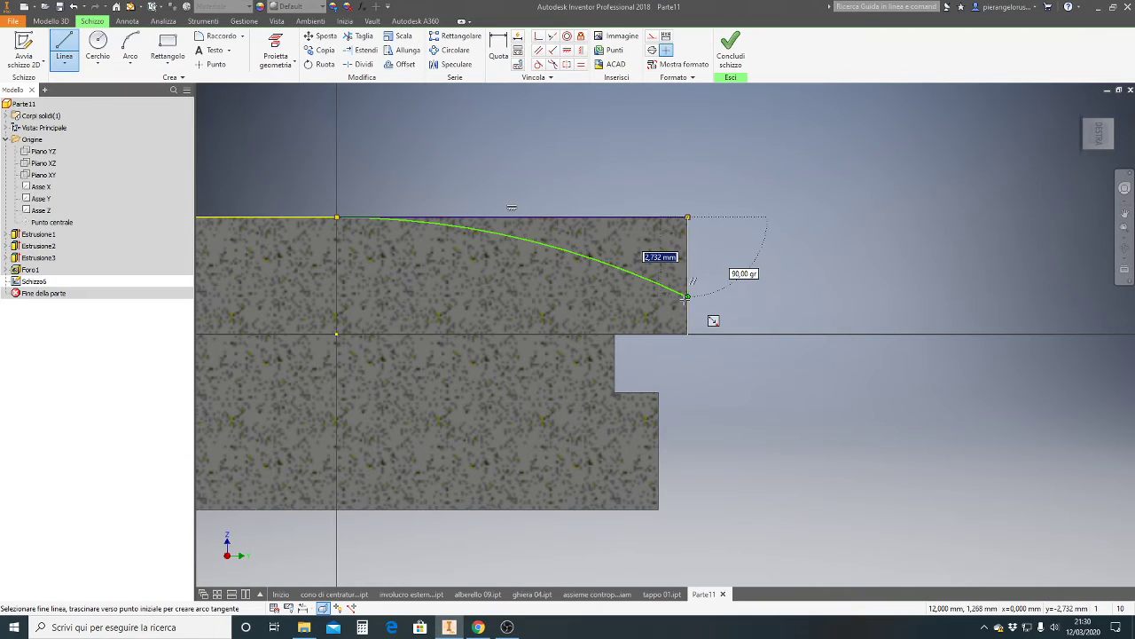
key(Escape)
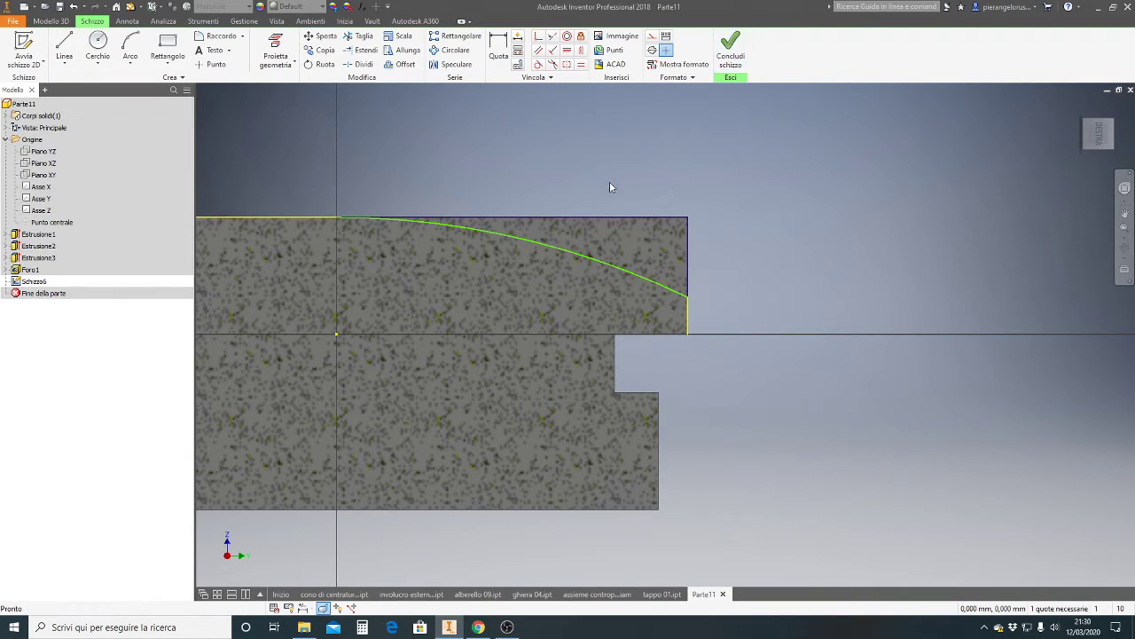
Step: Dimension the dome arc to a 25 mm radius and finish the sketch
key(d)
click(536, 245)
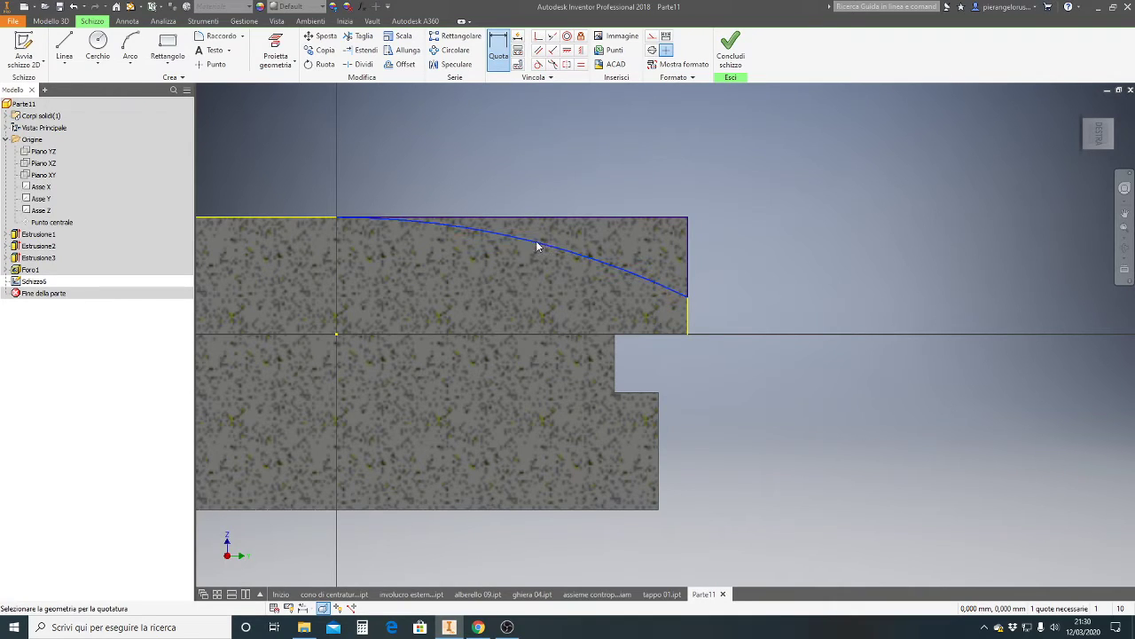
scroll(540, 288, up, 4)
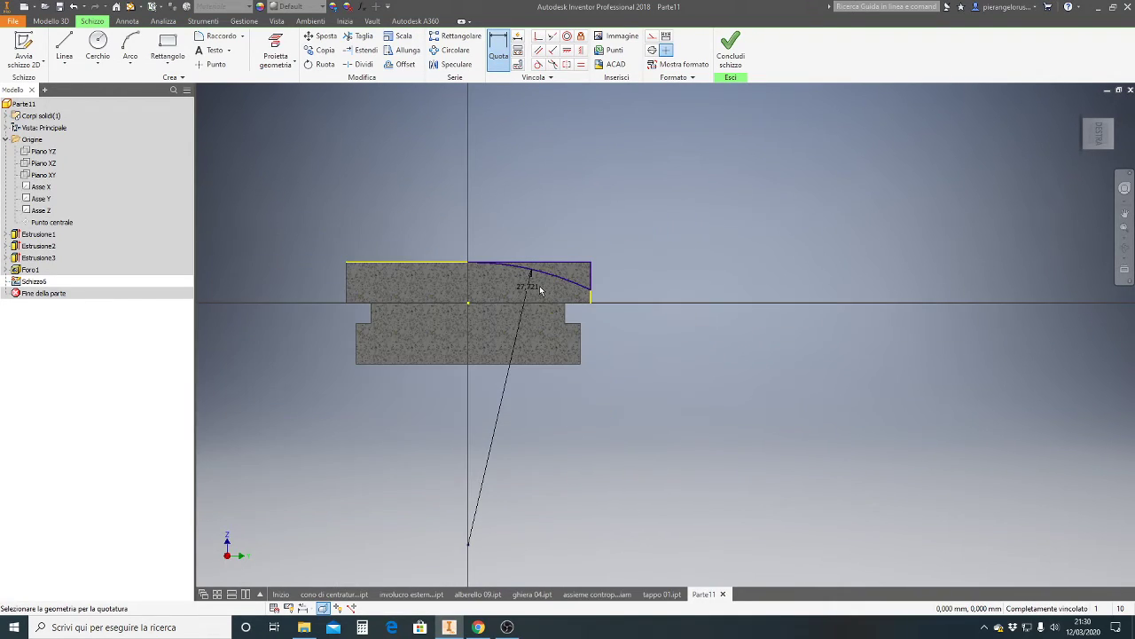
click(527, 292)
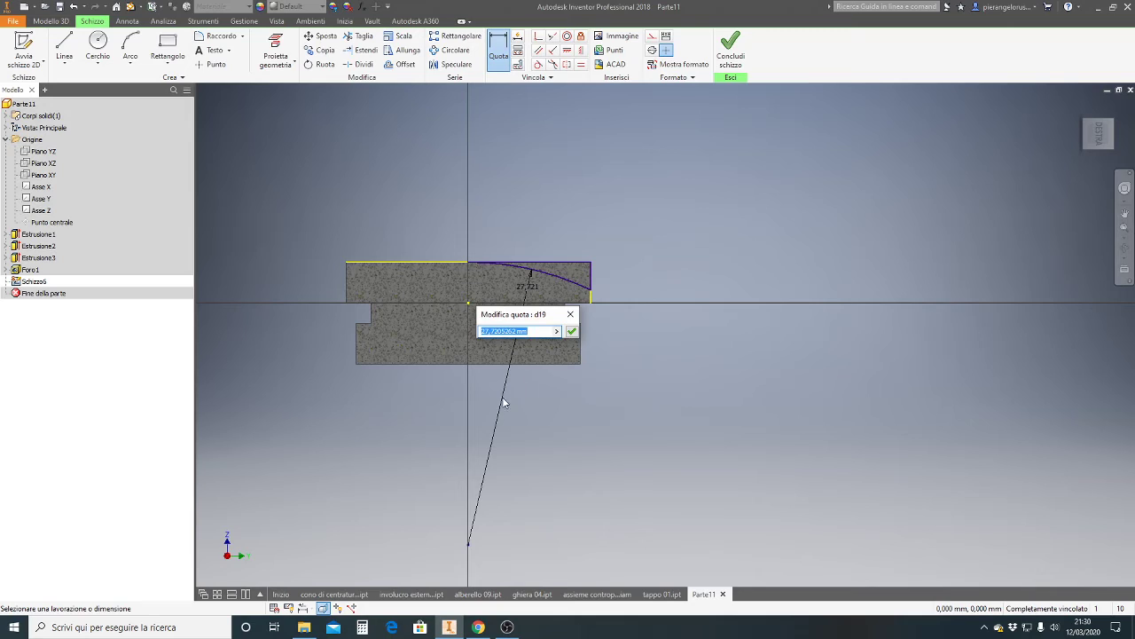
text(25)
click(572, 332)
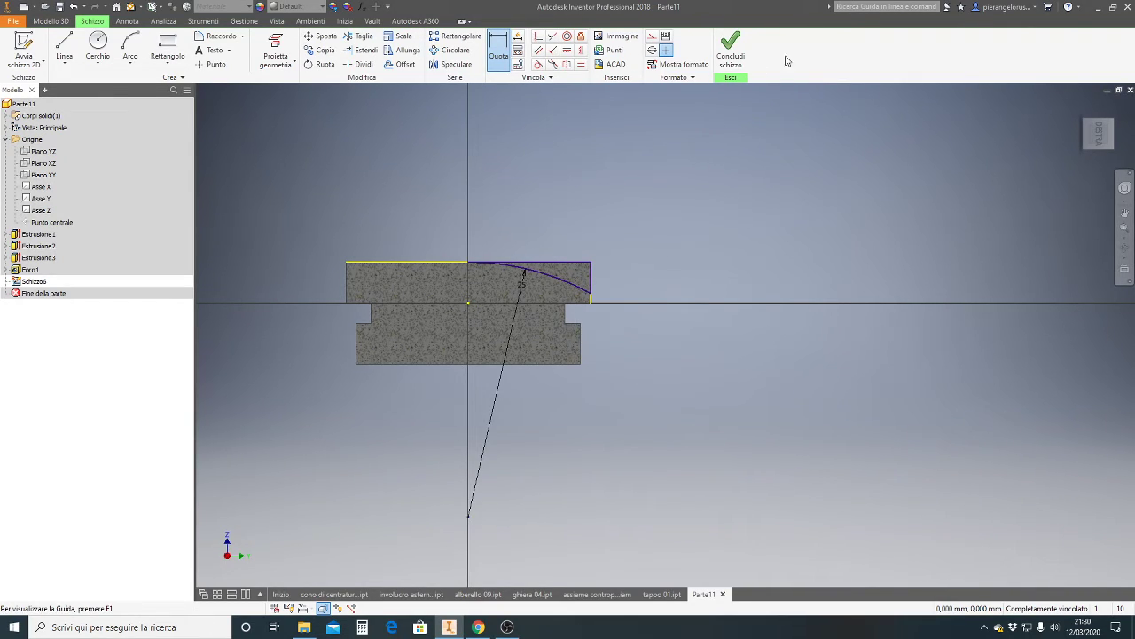
click(730, 60)
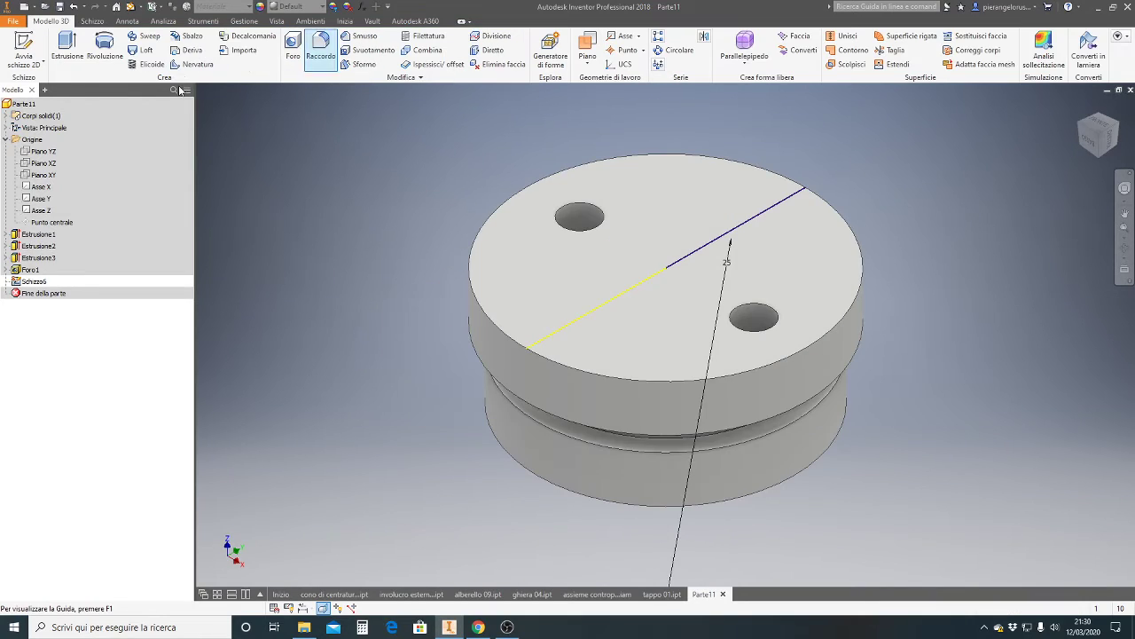
click(105, 49)
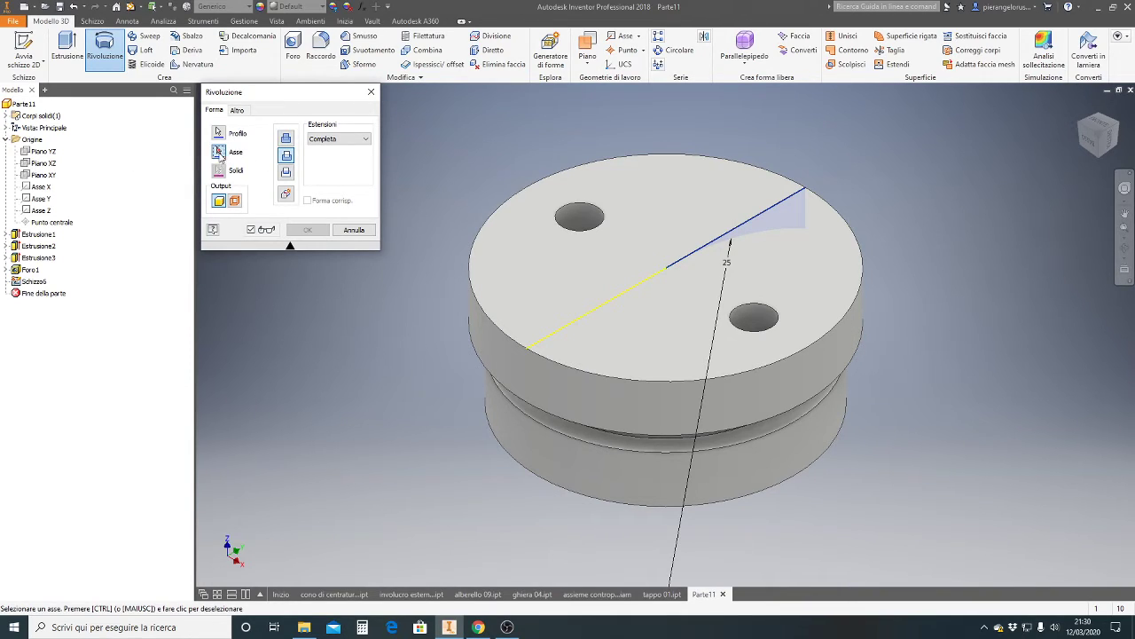
click(40, 210)
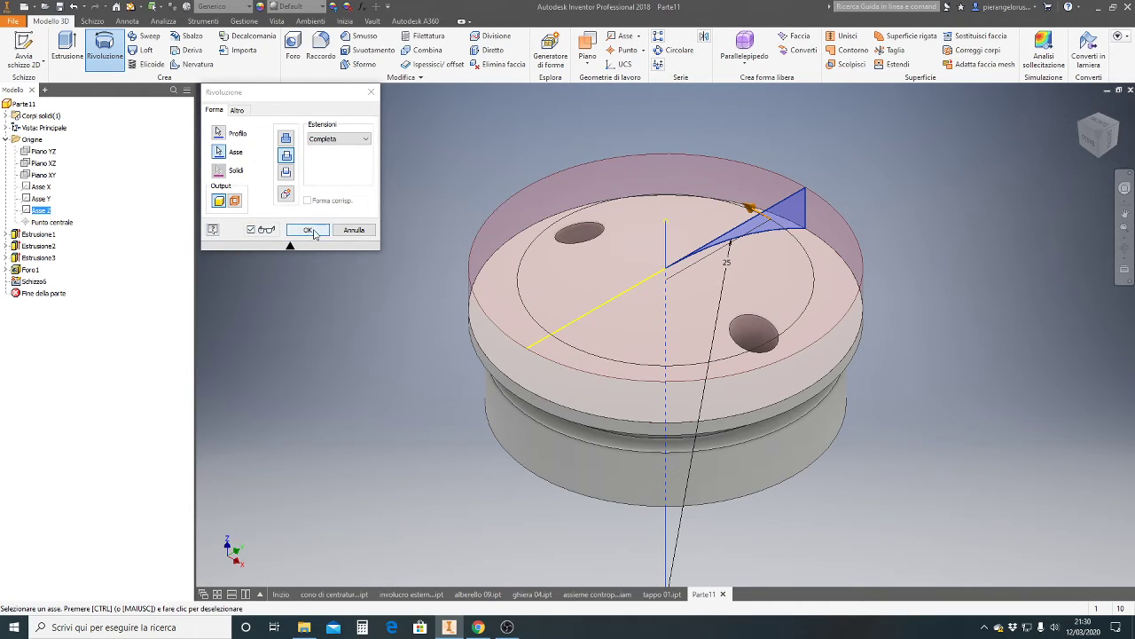
click(310, 231)
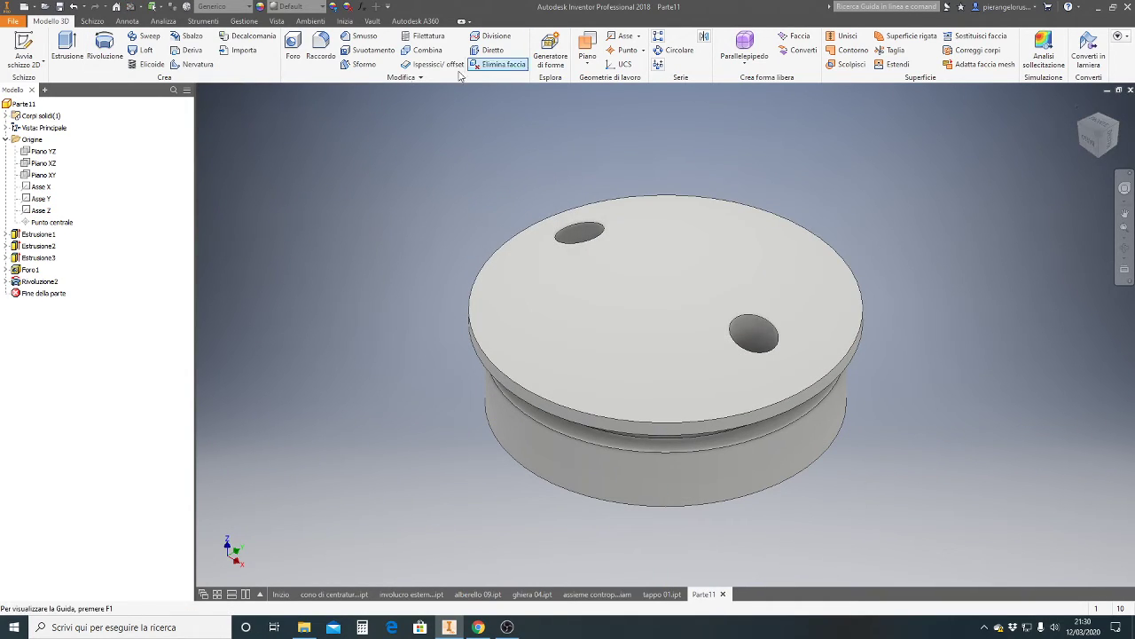
Step: Set the part material to Acciaio inossidabile (stainless steel) and view it from the front
click(236, 10)
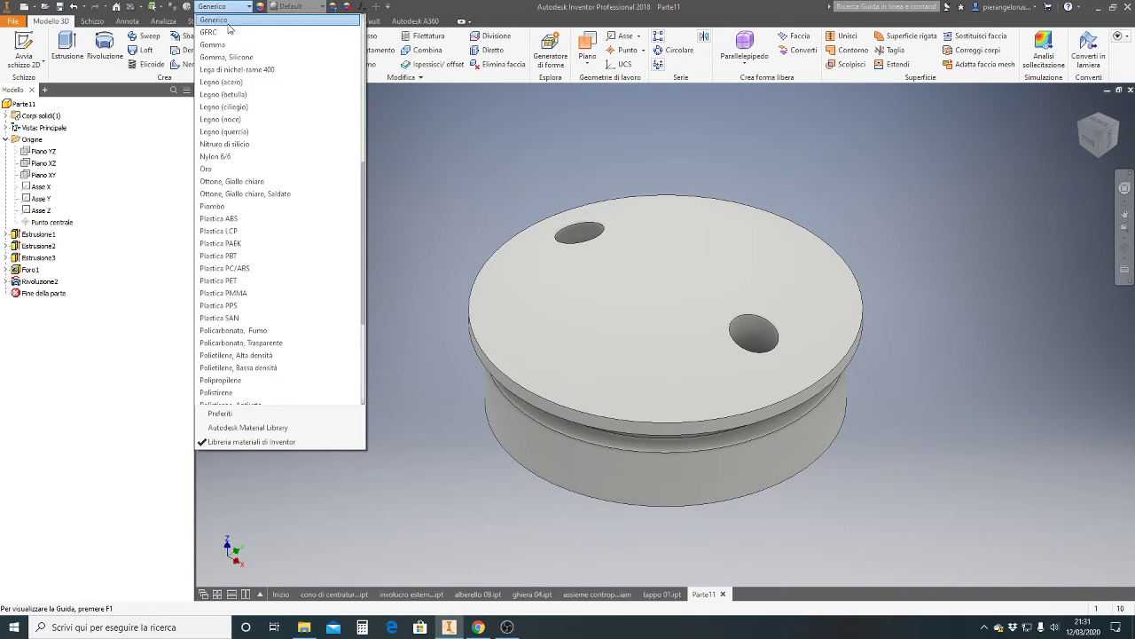
scroll(311, 147, up, 2)
scroll(311, 145, up, 2)
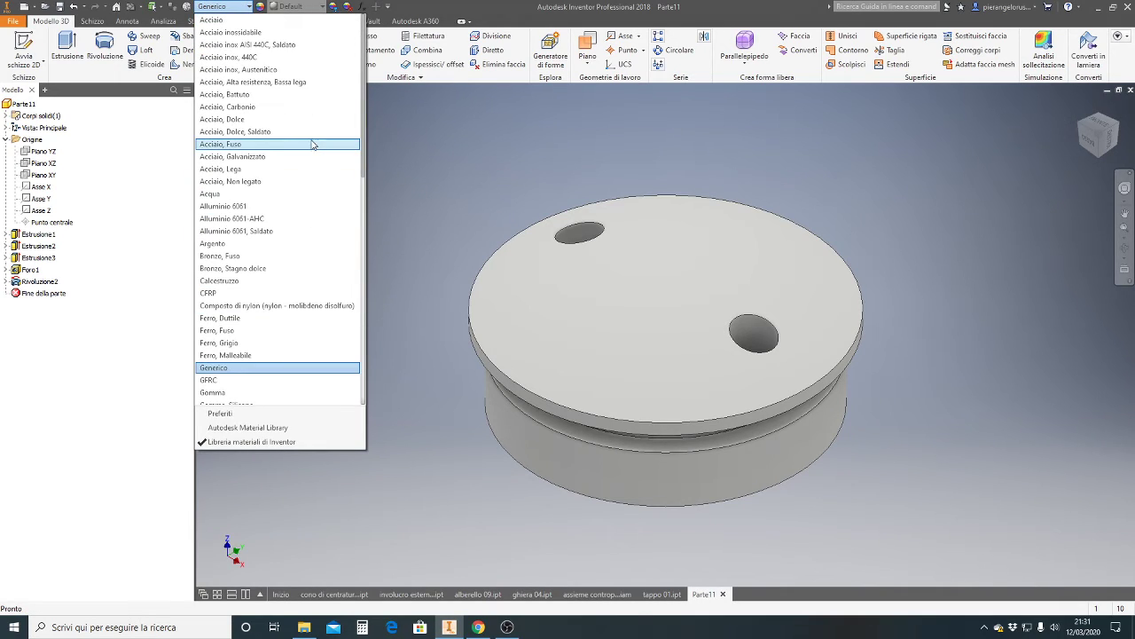
click(231, 32)
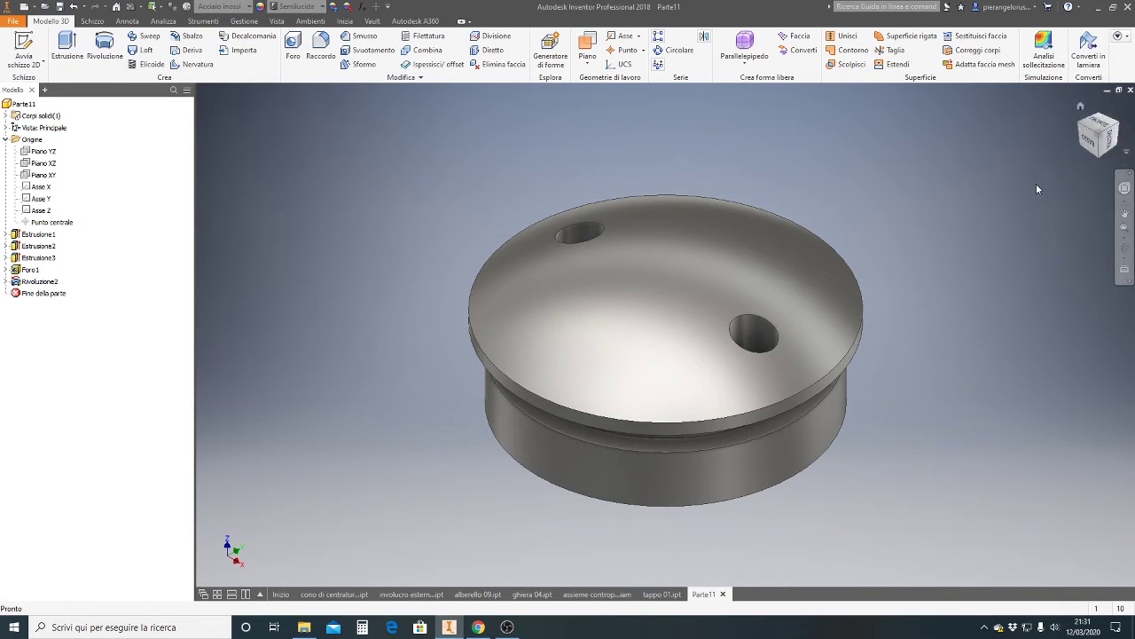
shift+middle_drag(1020, 266, 1009, 286)
key(F5)
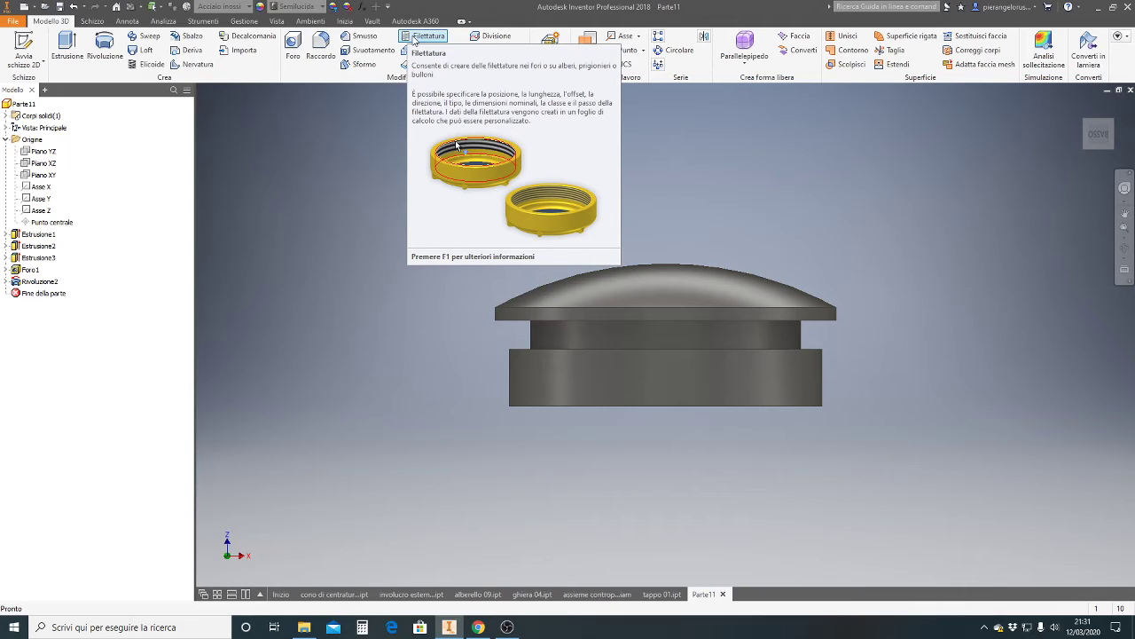
Step: Thread the lower cylinder face with an ANSI metric M22x2 right-hand thread, class 6g
click(413, 37)
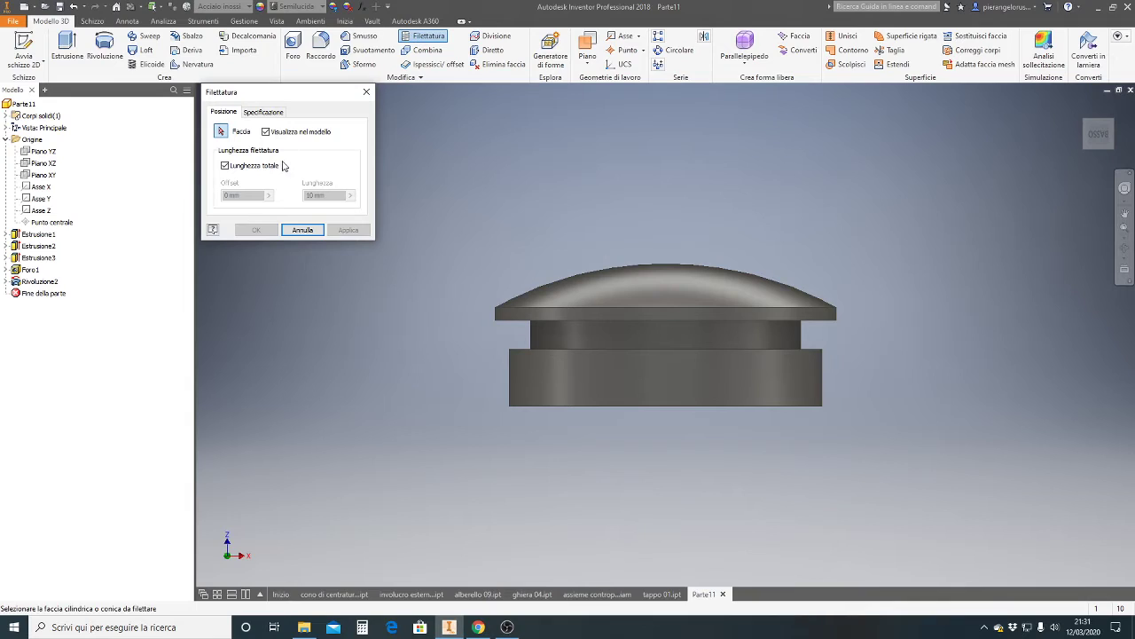
click(674, 403)
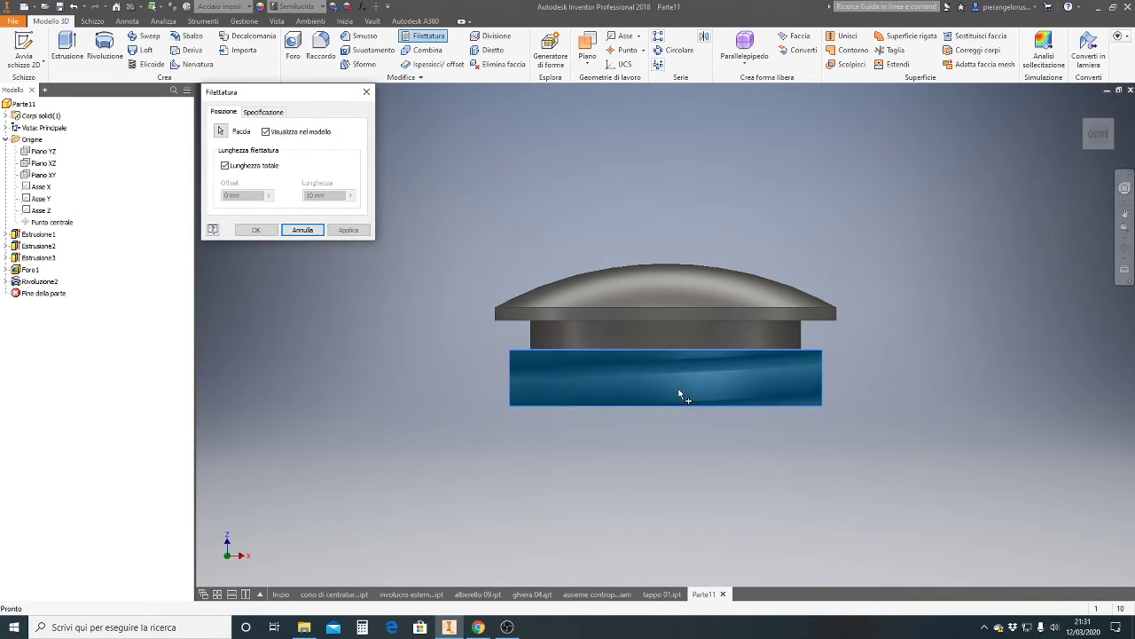
click(1087, 122)
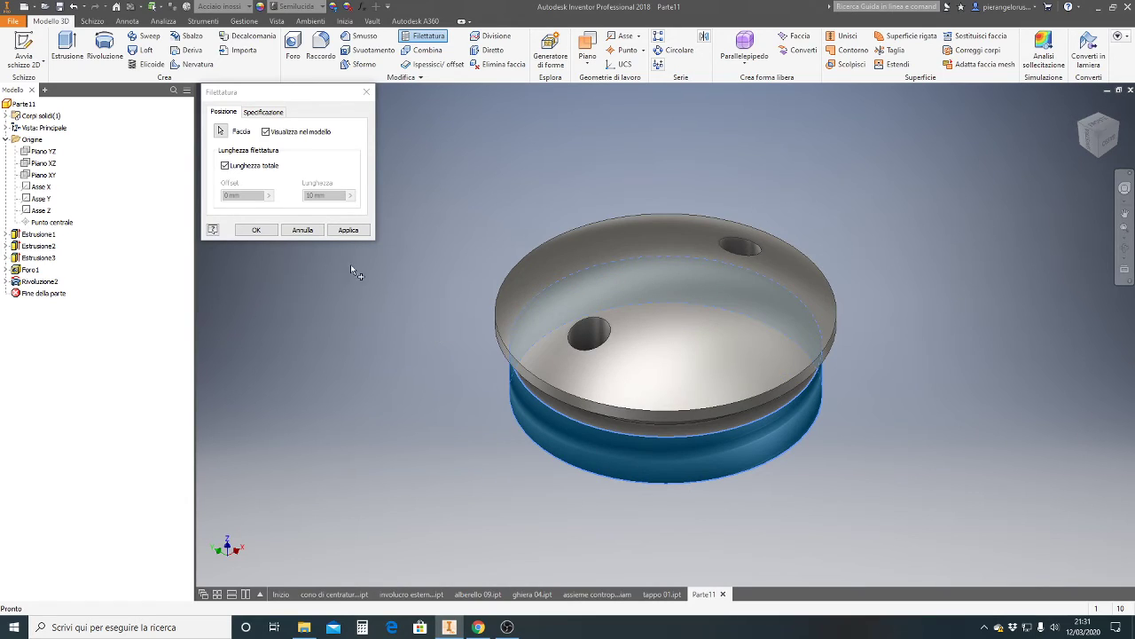
click(264, 112)
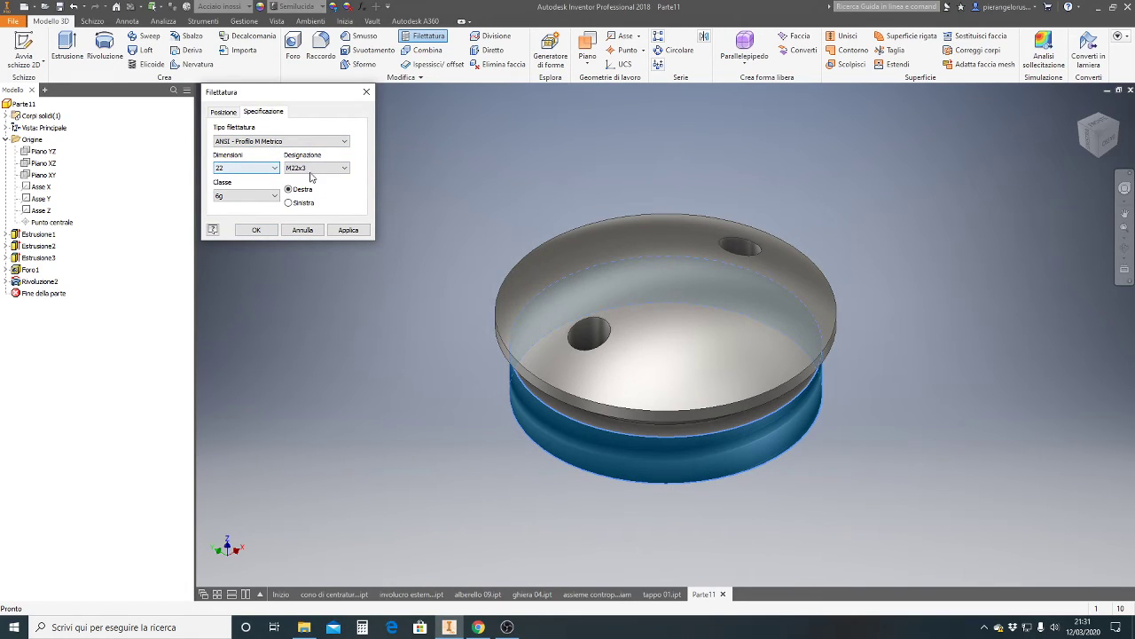
click(290, 171)
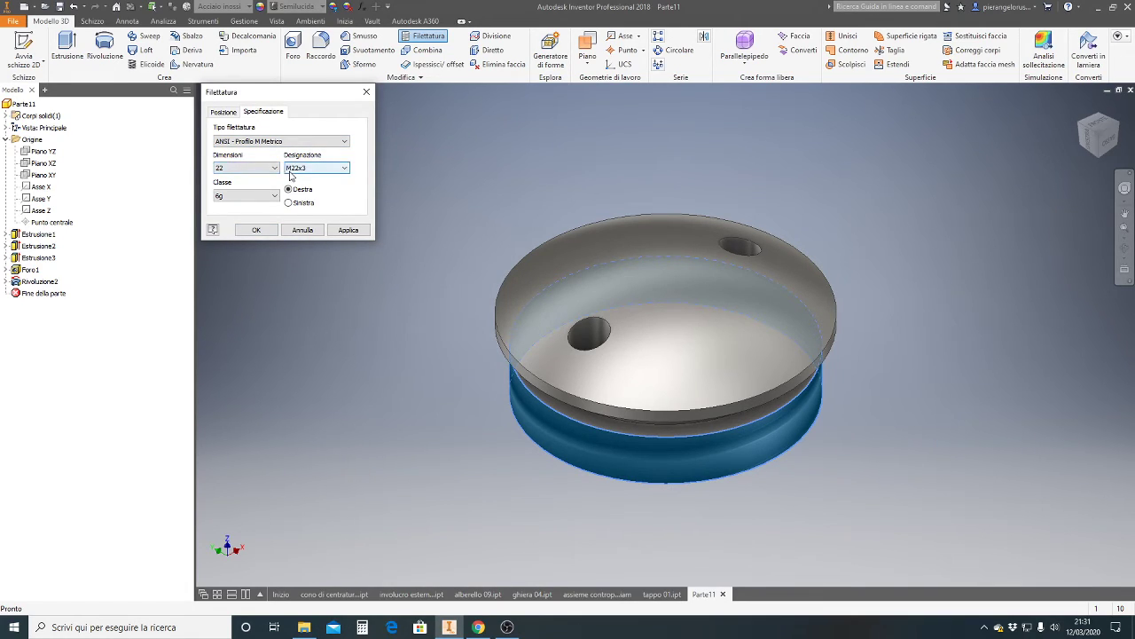
click(345, 168)
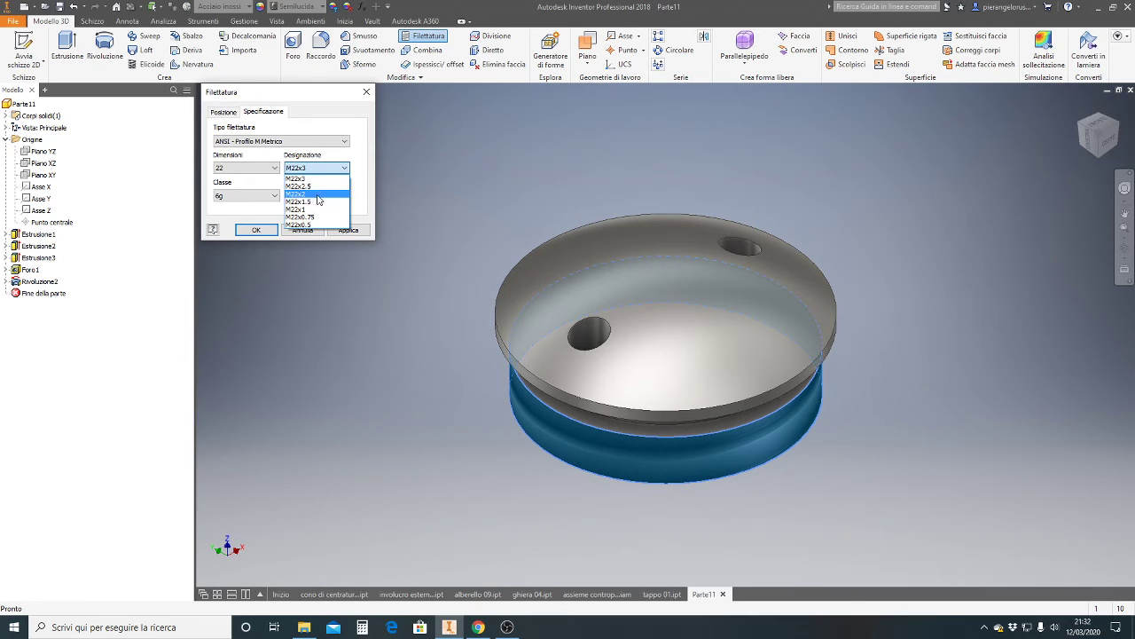
click(317, 194)
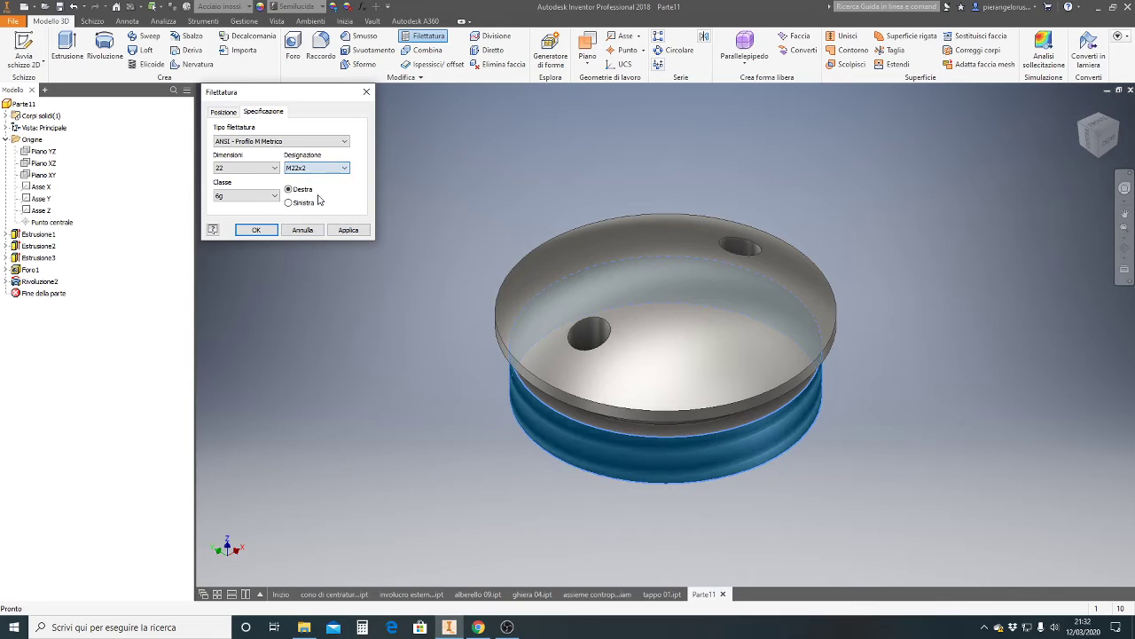
click(359, 233)
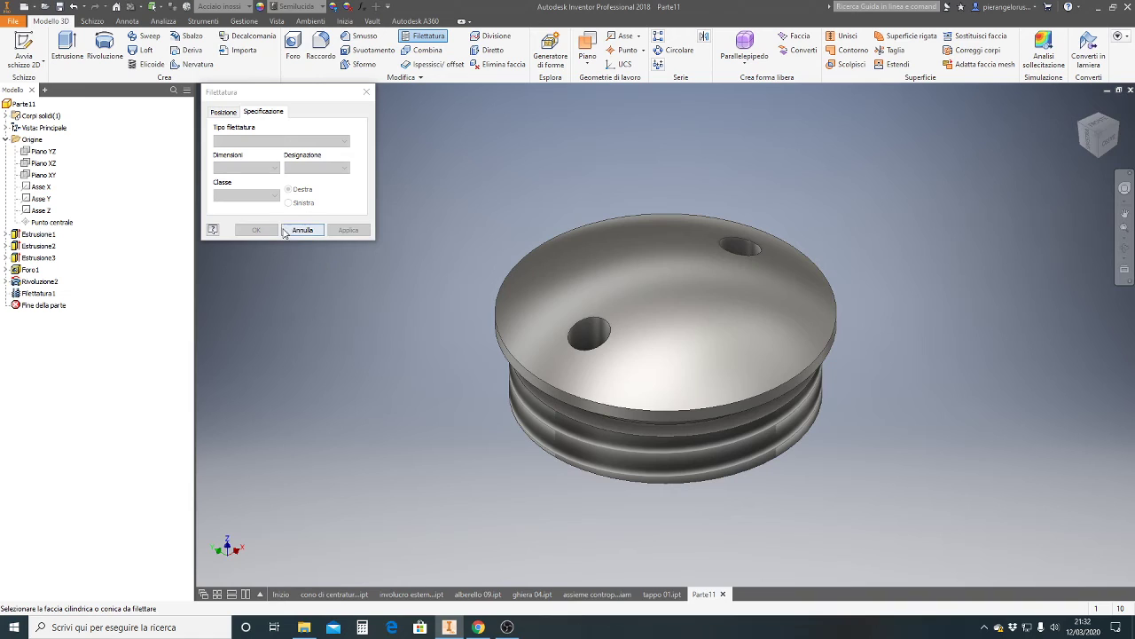
Step: Close the Filettatura dialog and inspect the thread from the front, from below, and isometrically
click(1092, 142)
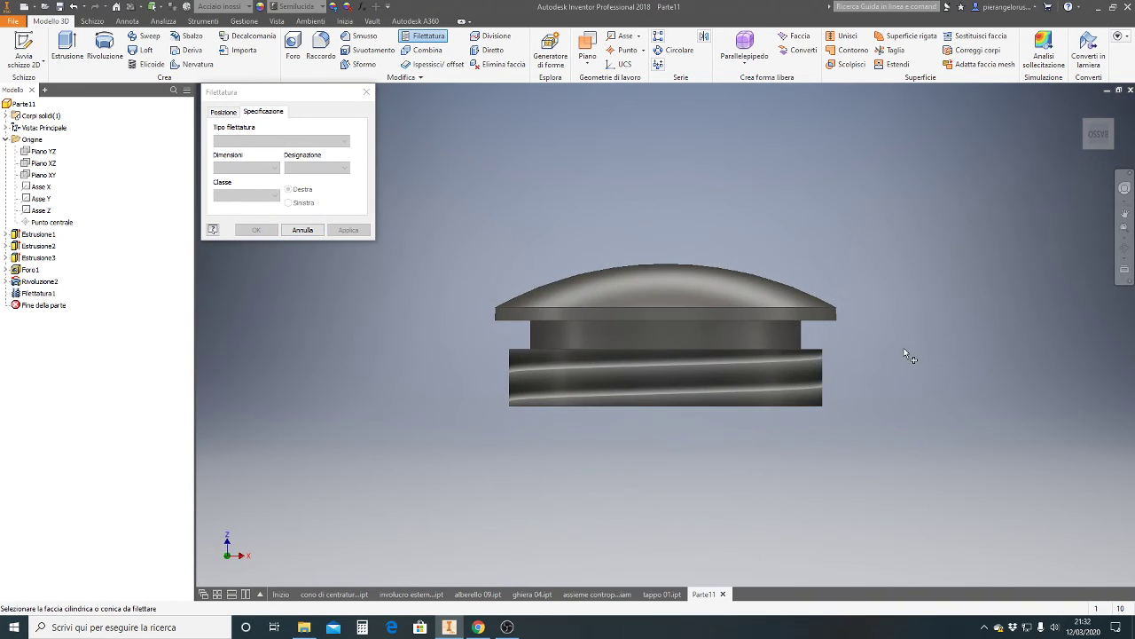
scroll(904, 347, up, 3)
click(1088, 124)
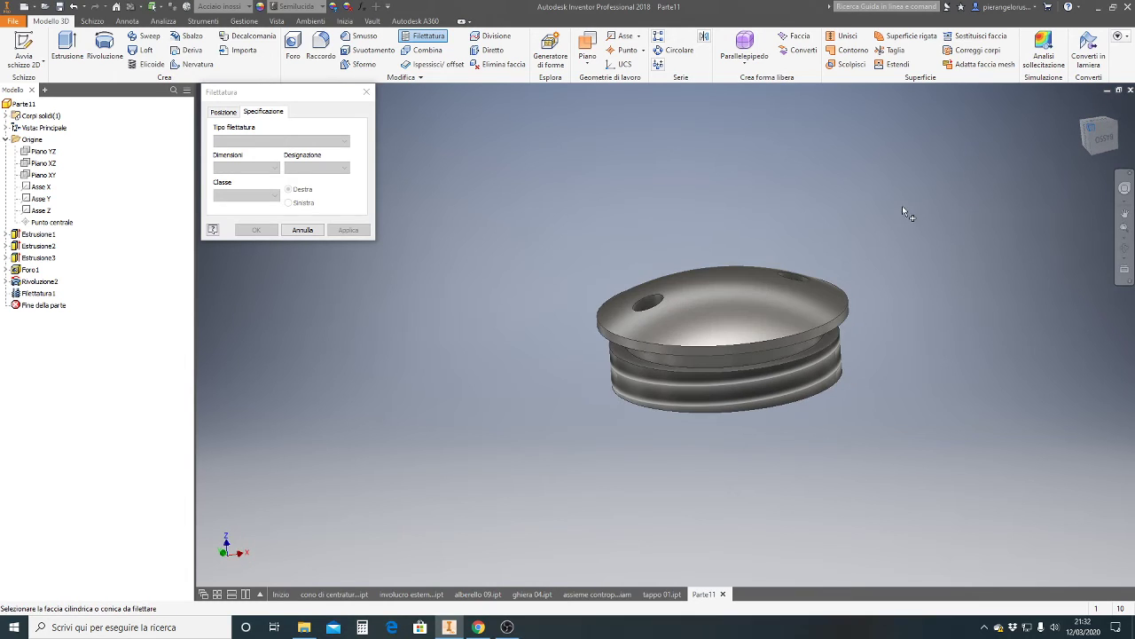
click(367, 91)
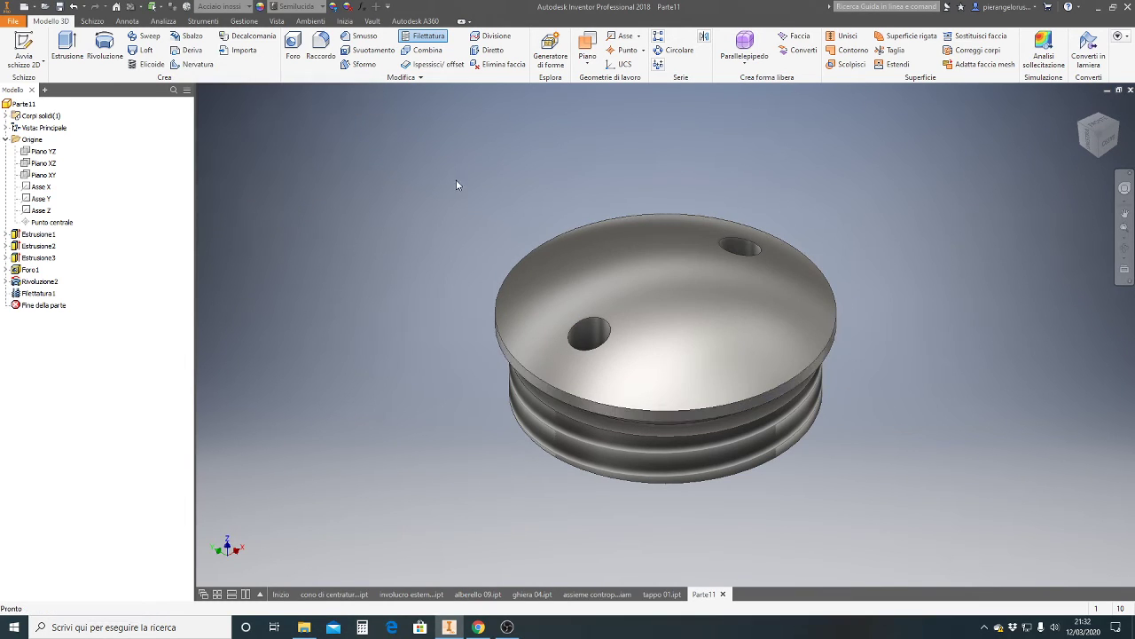
scroll(875, 458, up, 5)
scroll(874, 456, down, 3)
scroll(865, 456, down, 4)
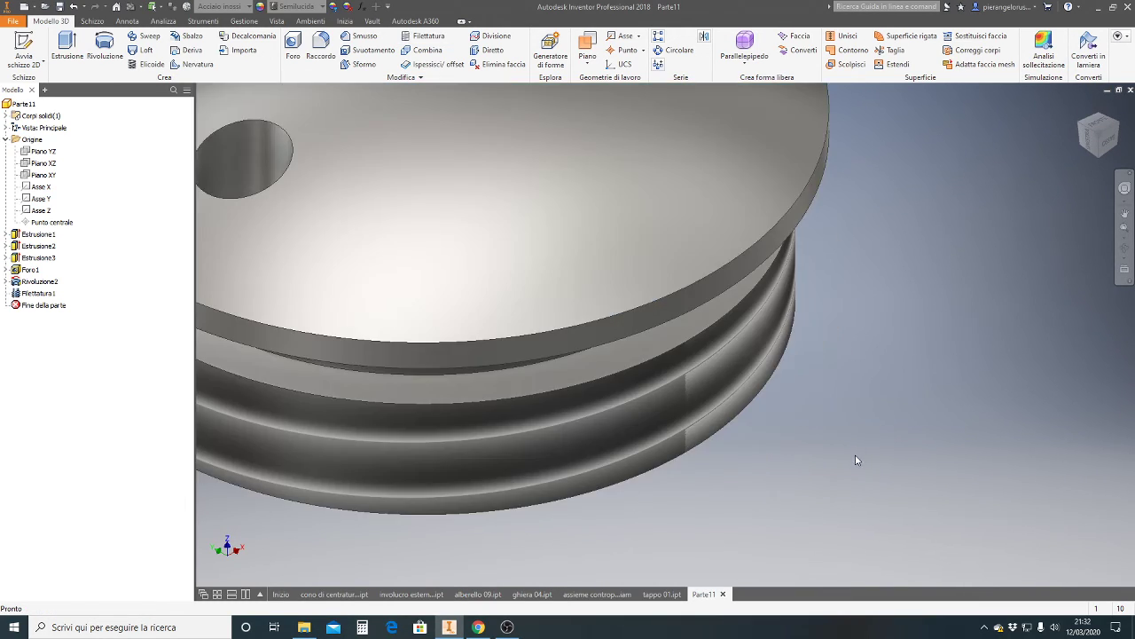
middle_drag(810, 444, 931, 434)
scroll(905, 436, up, 5)
scroll(878, 438, down, 3)
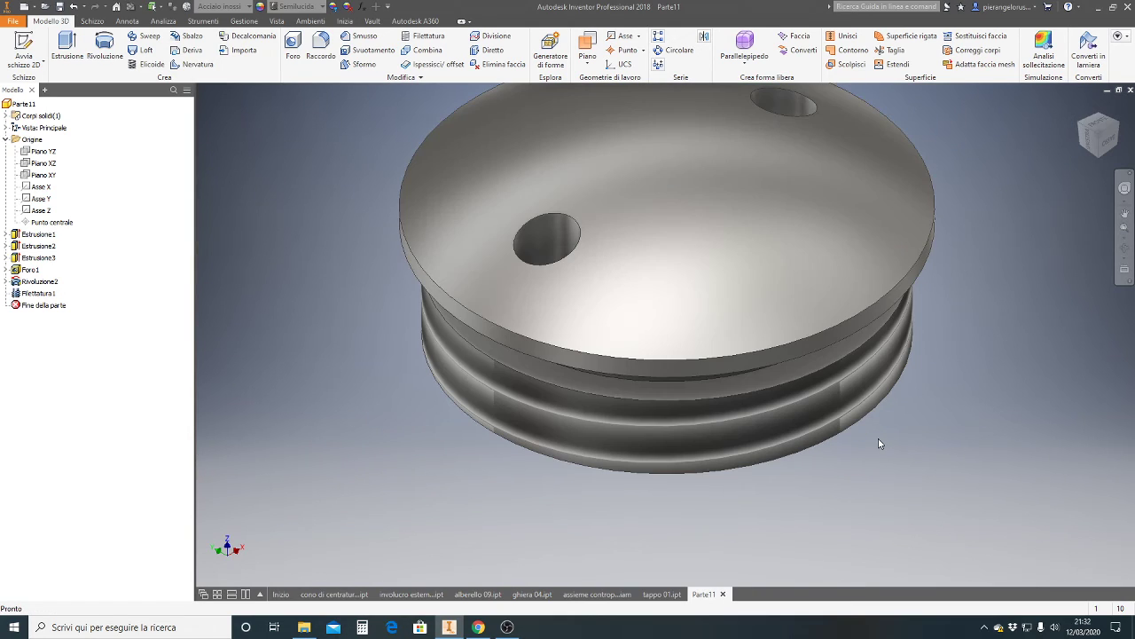
click(1101, 163)
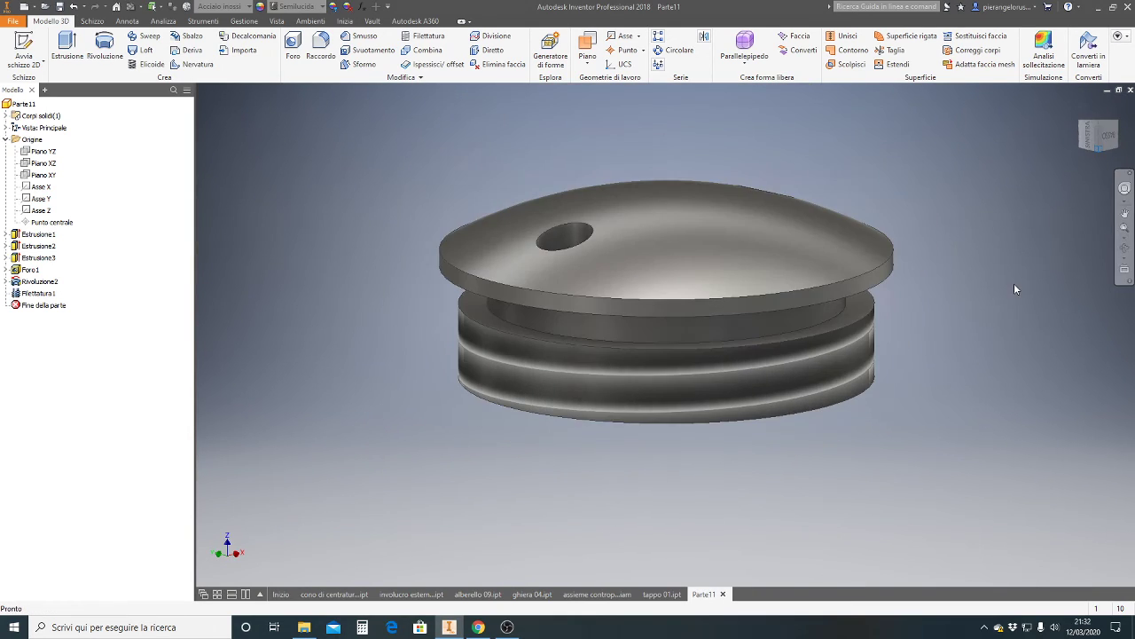
click(1101, 118)
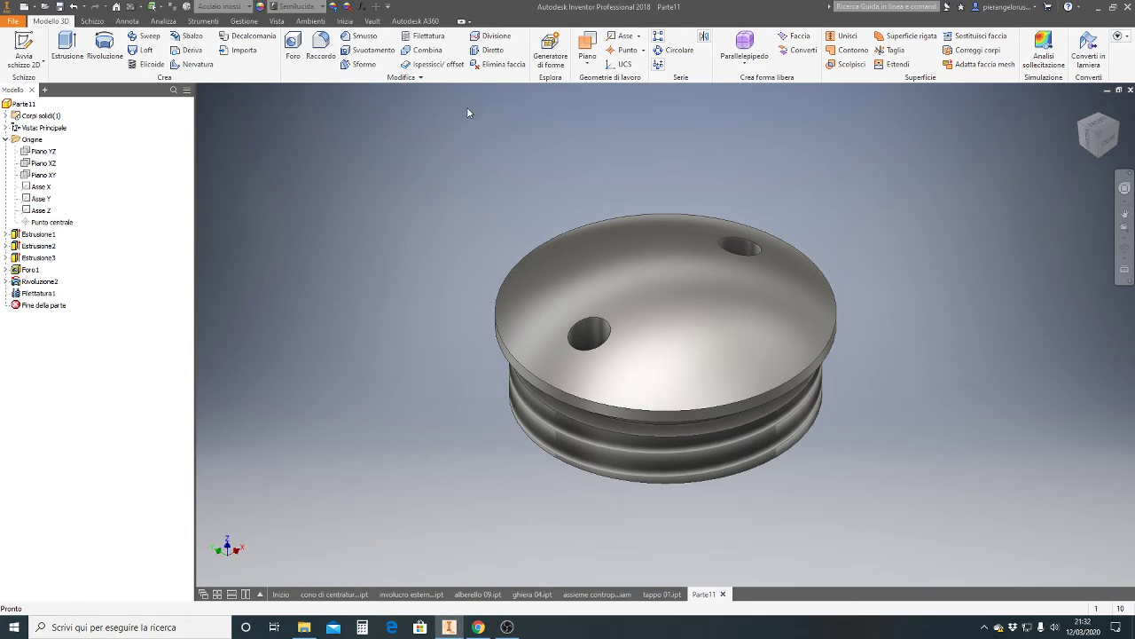
Step: Edit Filettatura1 to change its designation from M22x2 to the finer M22x1
double_click(36, 293)
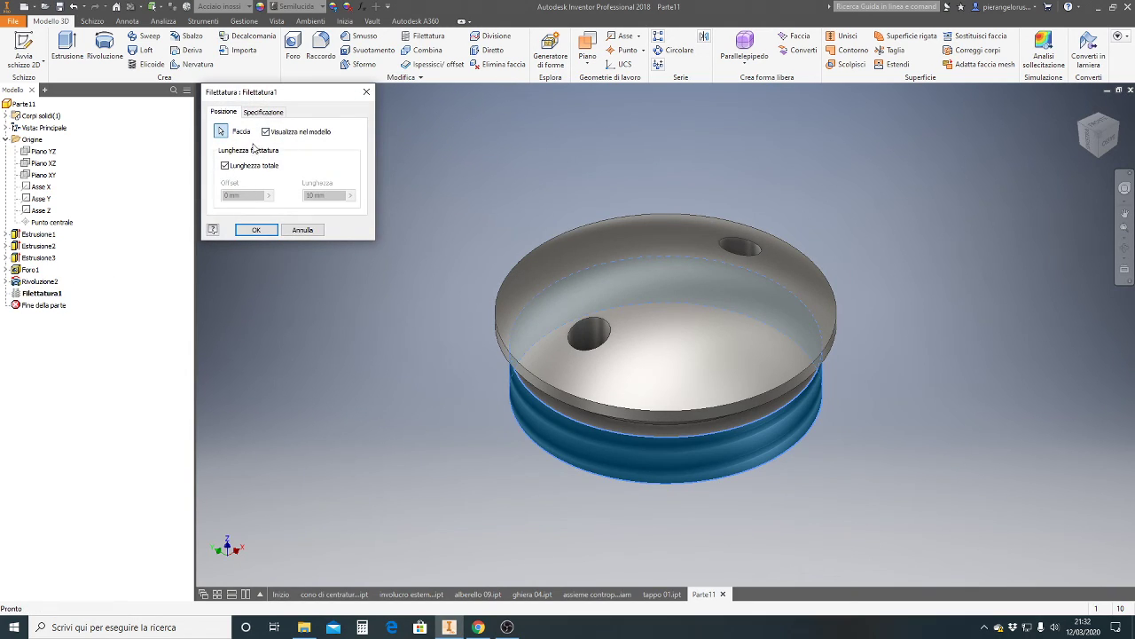
click(263, 111)
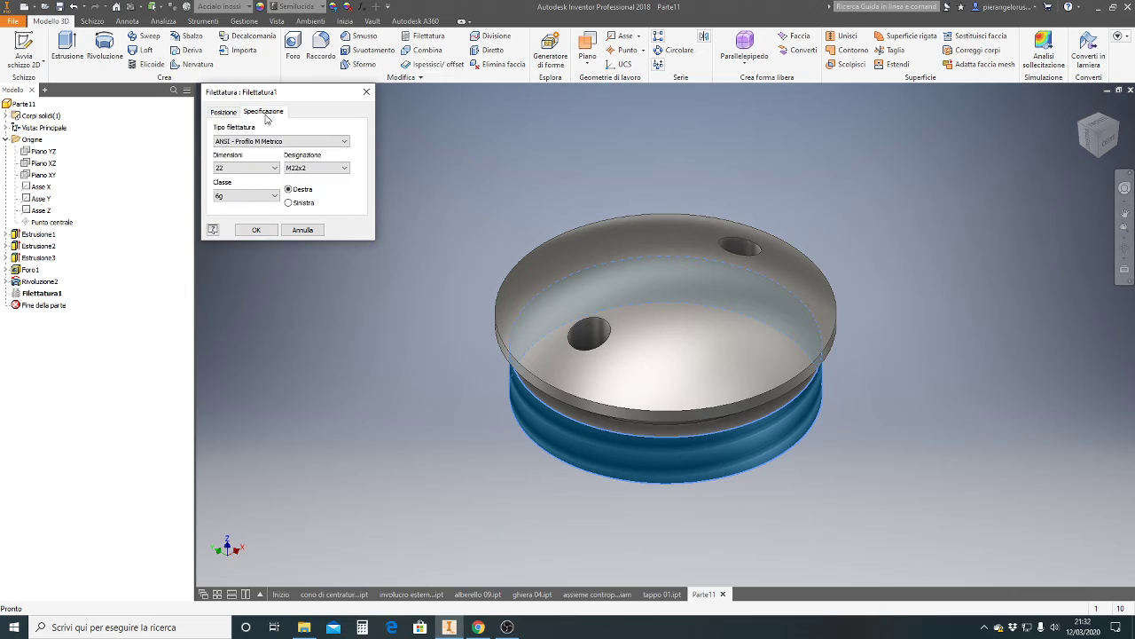
click(343, 169)
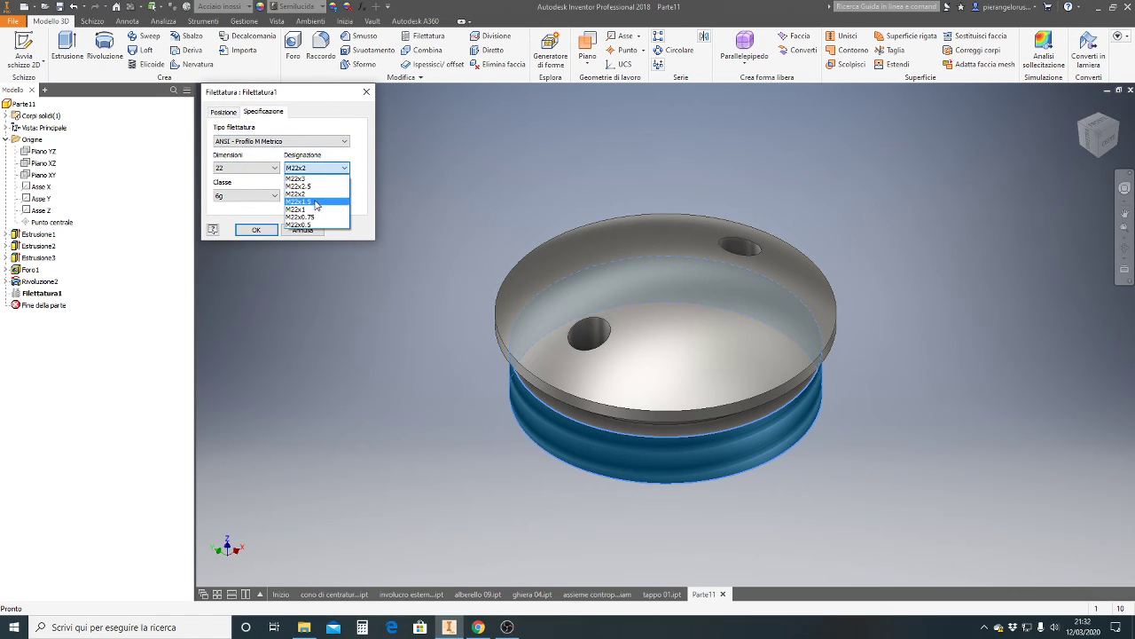
click(313, 210)
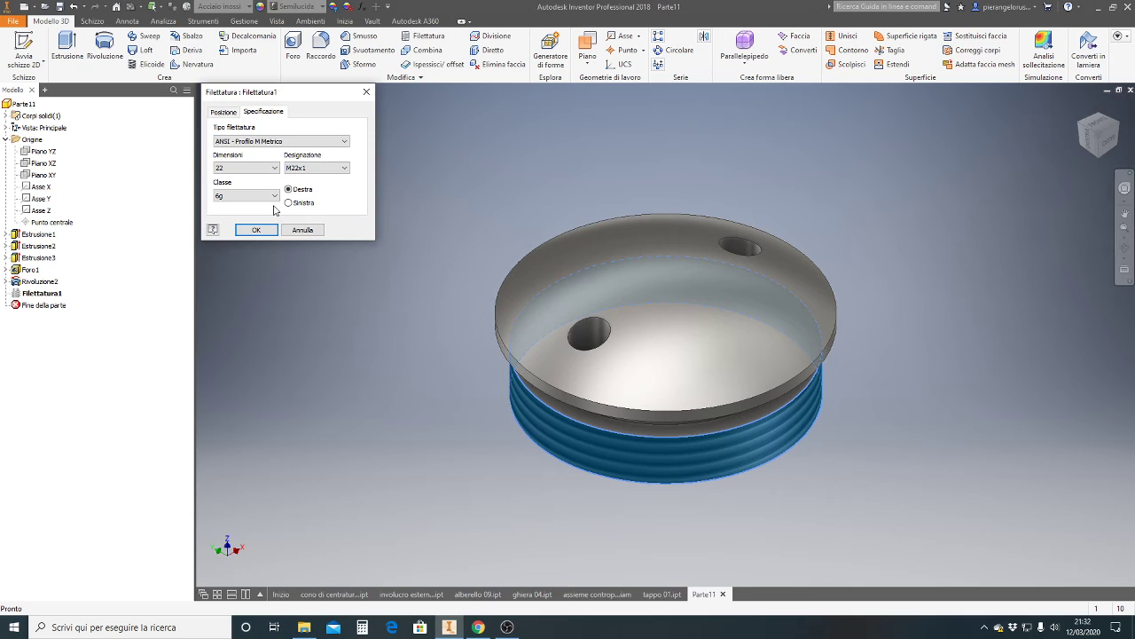
click(256, 229)
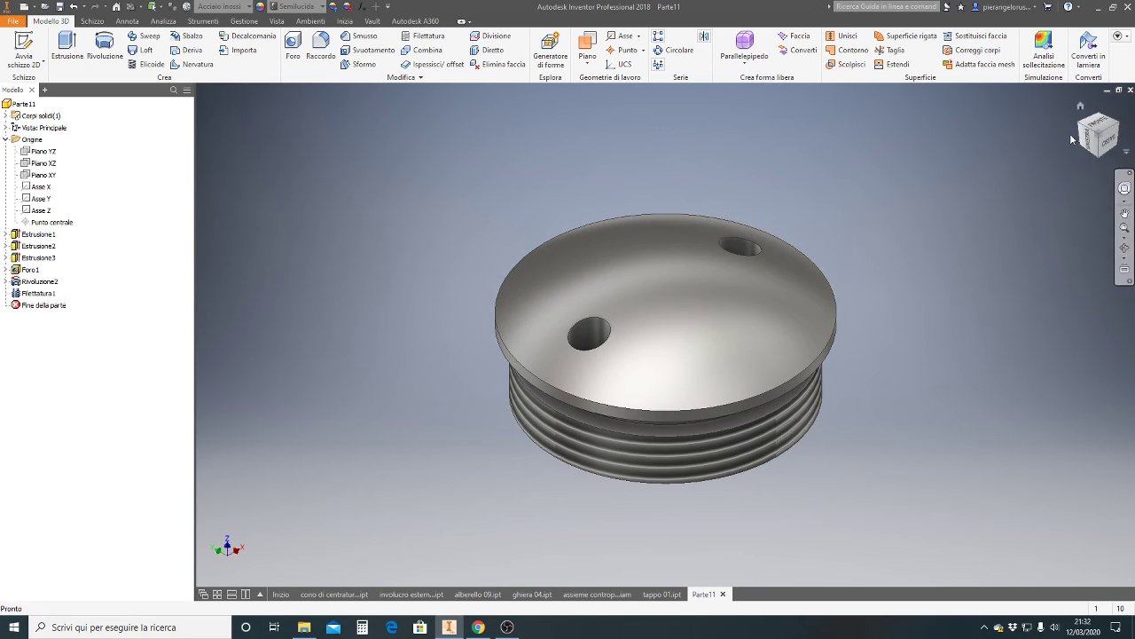
click(1081, 107)
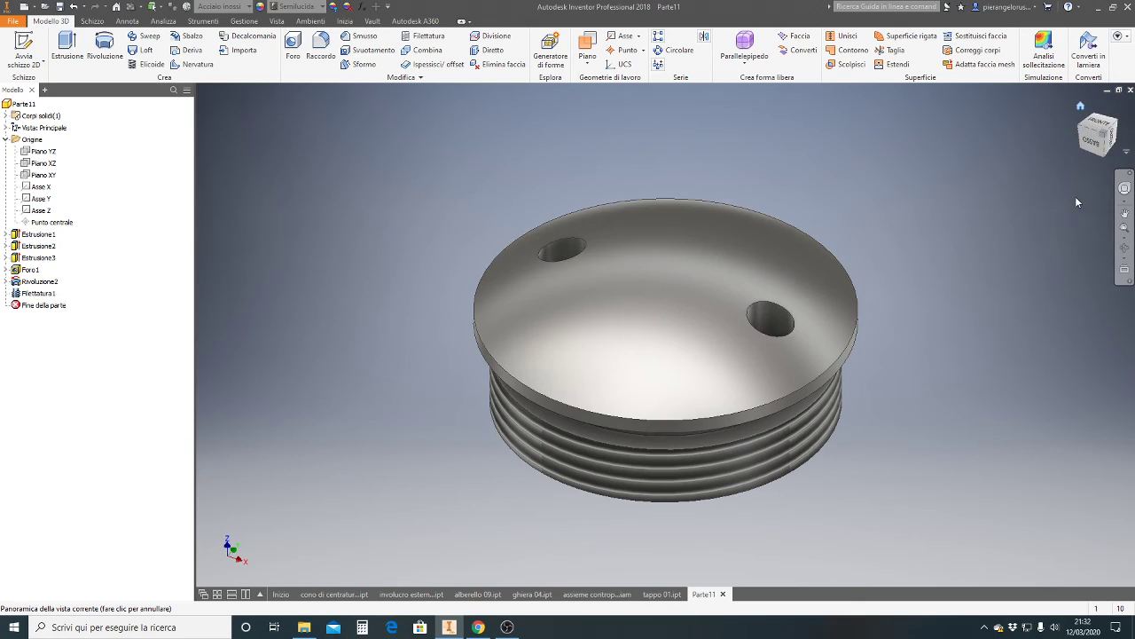